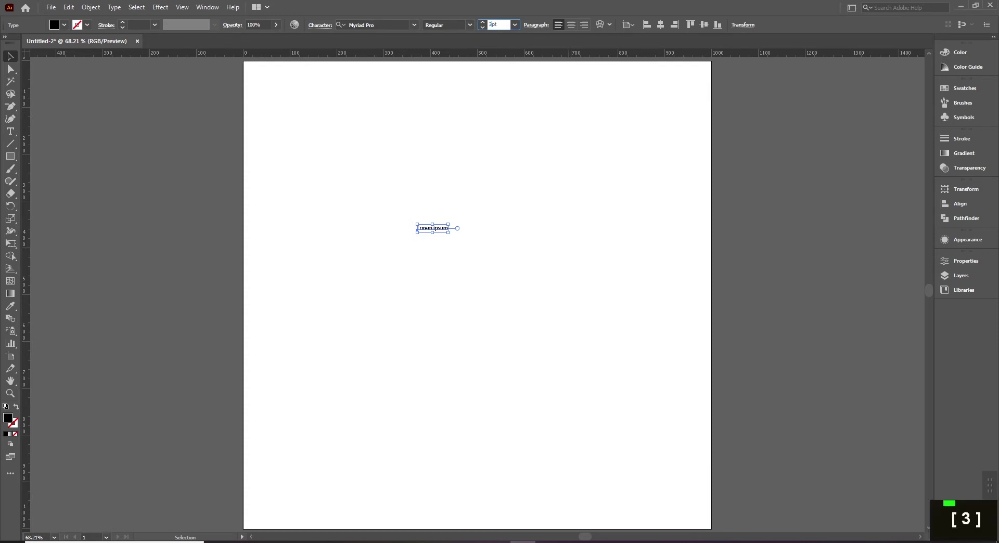
Step: Enlarge the placeholder text to about 83 pt and replace it with "How to Make Fireworks"
drag(495, 218, 573, 204)
key(t)
click(503, 221)
key(ctrl+a)
text(Ho)
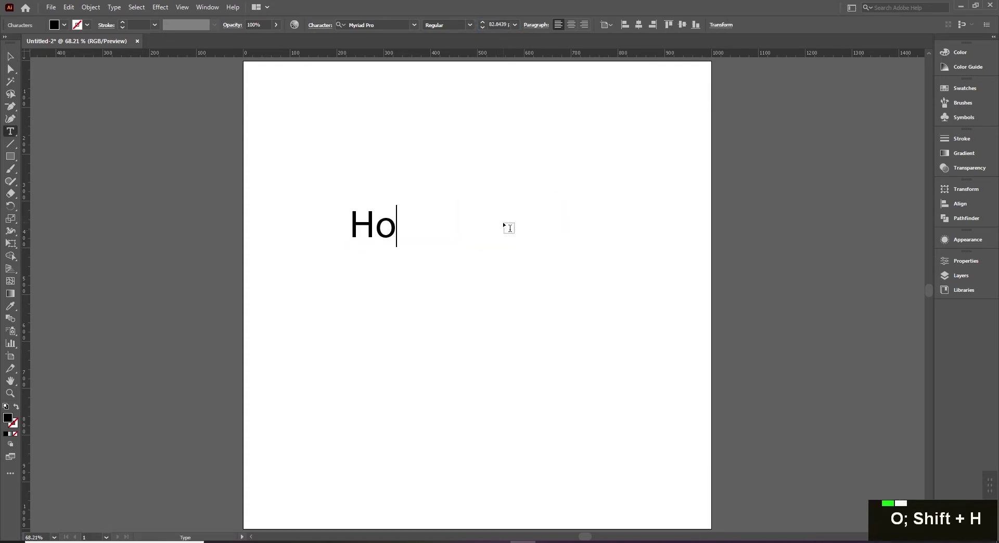
text(w to Make F)
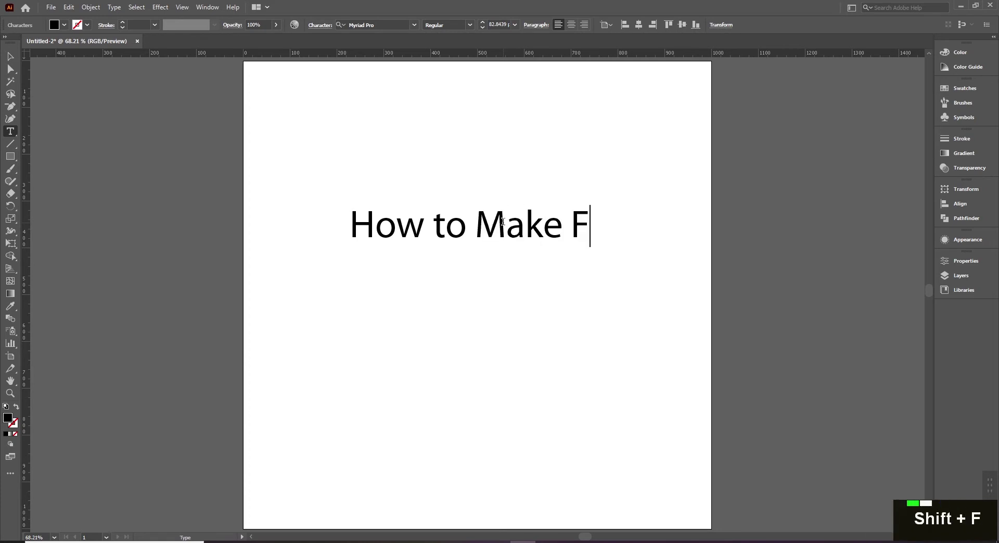
text(ireworkd)
key(BackSpace)
text(s)
key(Escape)
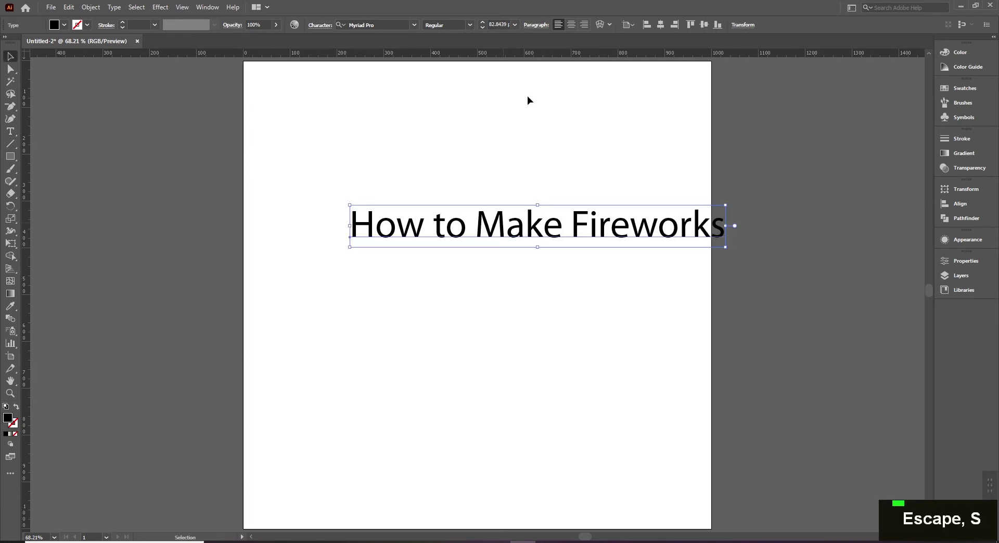
Step: Set the title's font style to Bold and place it horizontally centred near the artboard's upper edge
click(471, 25)
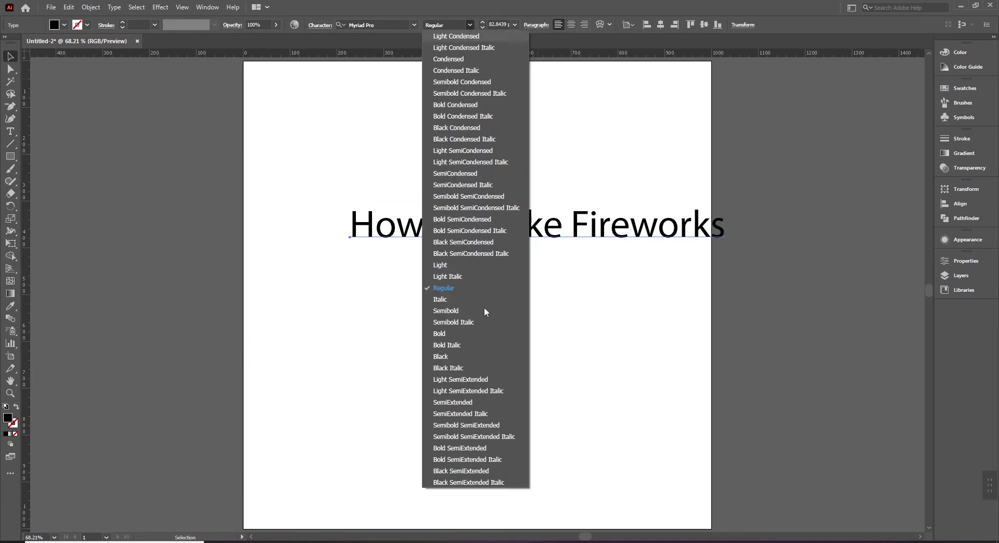
click(452, 334)
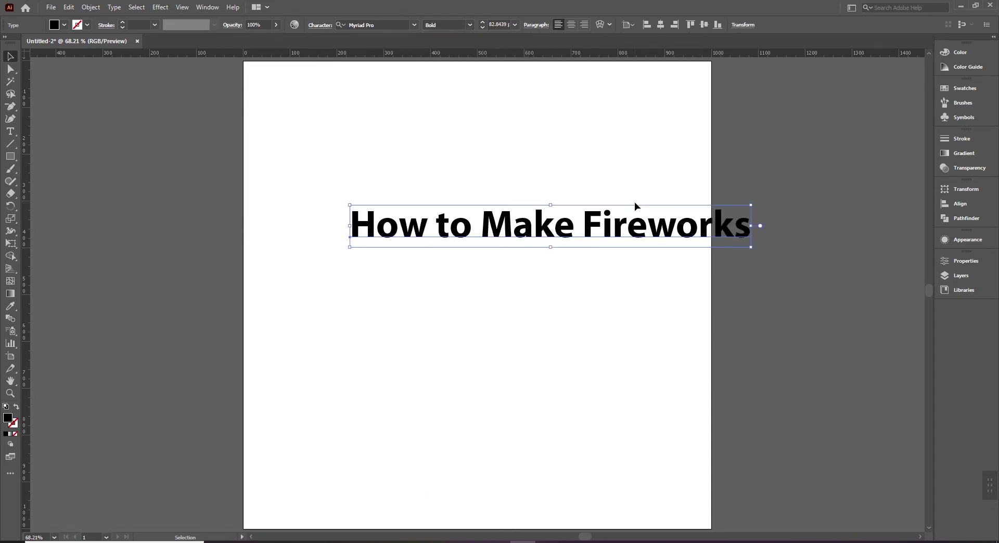
click(660, 24)
shift+click(579, 217)
drag(578, 217, 578, 97)
click(439, 258)
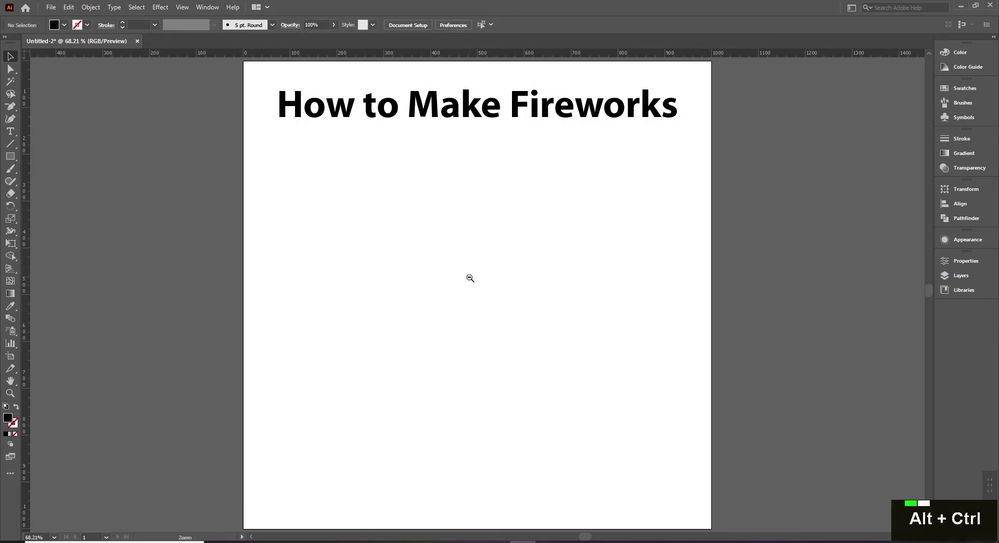
Step: Draw a black 1000 x 1000 px rectangle covering the whole artboard
scroll(468, 279, down, 1)
key(space)
drag(499, 300, 501, 286)
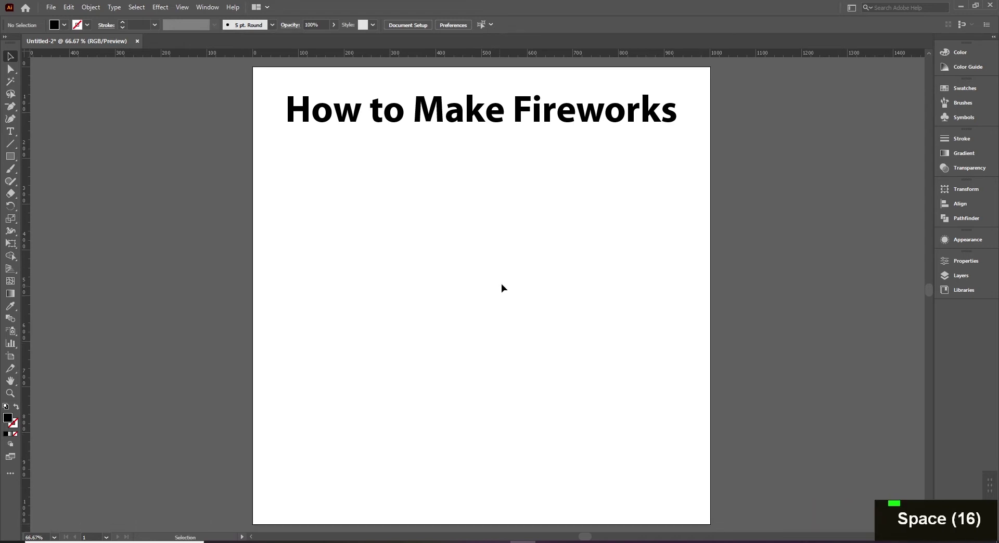
scroll(483, 281, down, 1)
key(space)
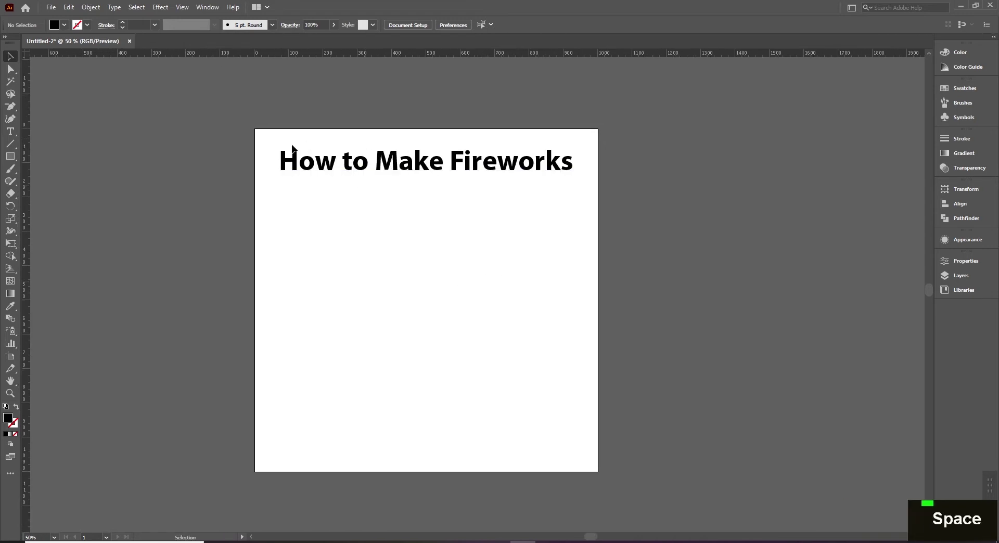
click(10, 156)
drag(11, 157, 84, 157)
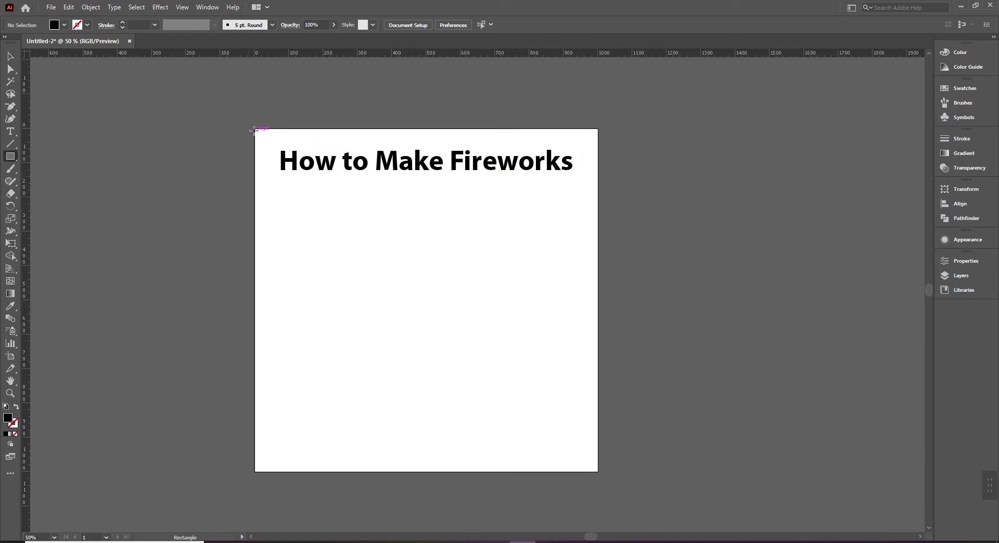
drag(254, 128, 597, 471)
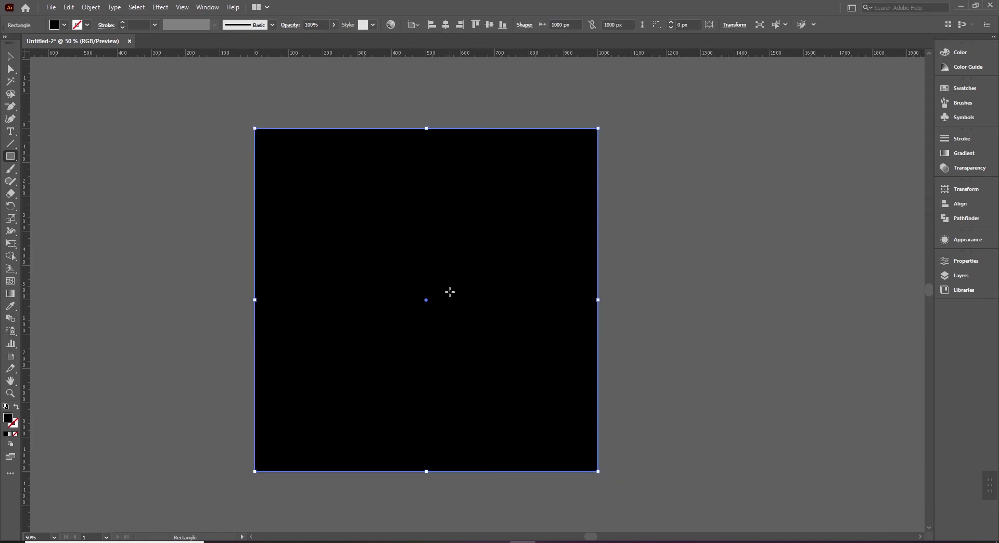
Step: Send the black background rectangle to the back, behind the title
click(10, 56)
click(64, 25)
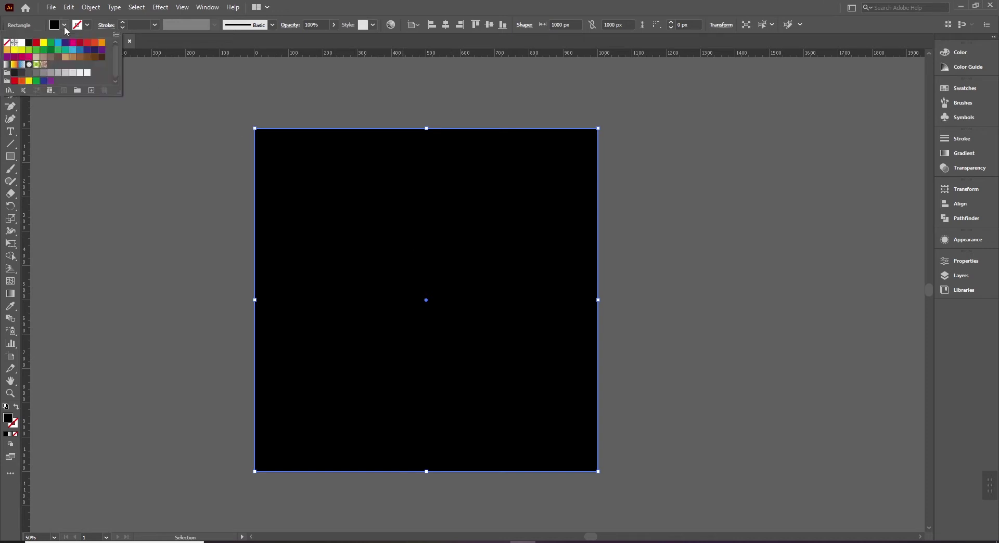
click(498, 4)
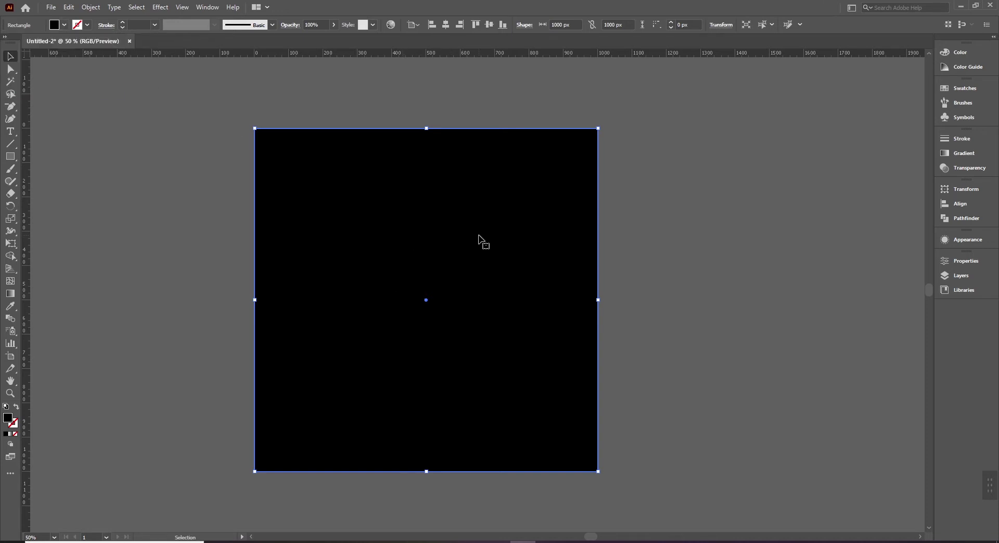
right_click(510, 250)
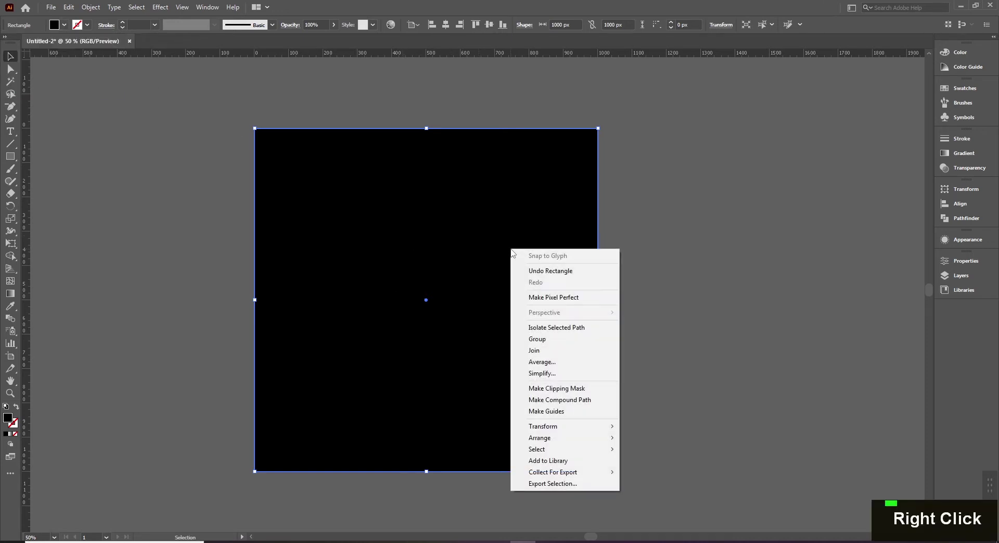
mouse_move(572, 439)
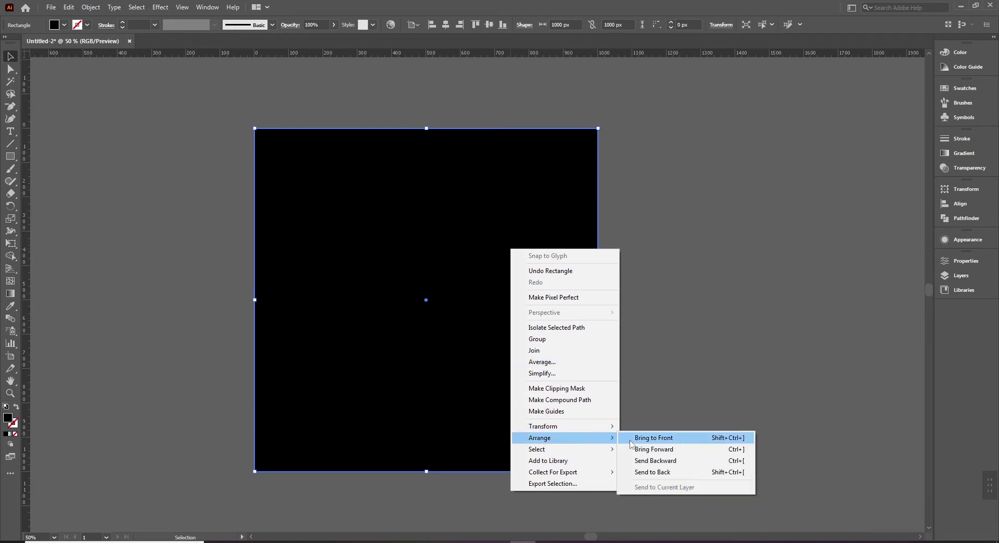
click(663, 472)
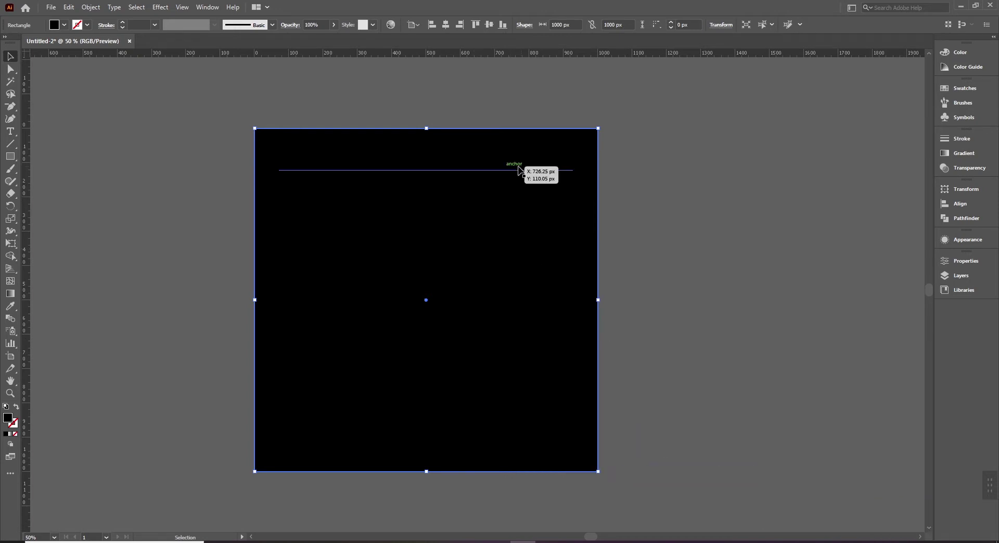
click(669, 212)
Step: Change the title text's fill colour to white
click(570, 169)
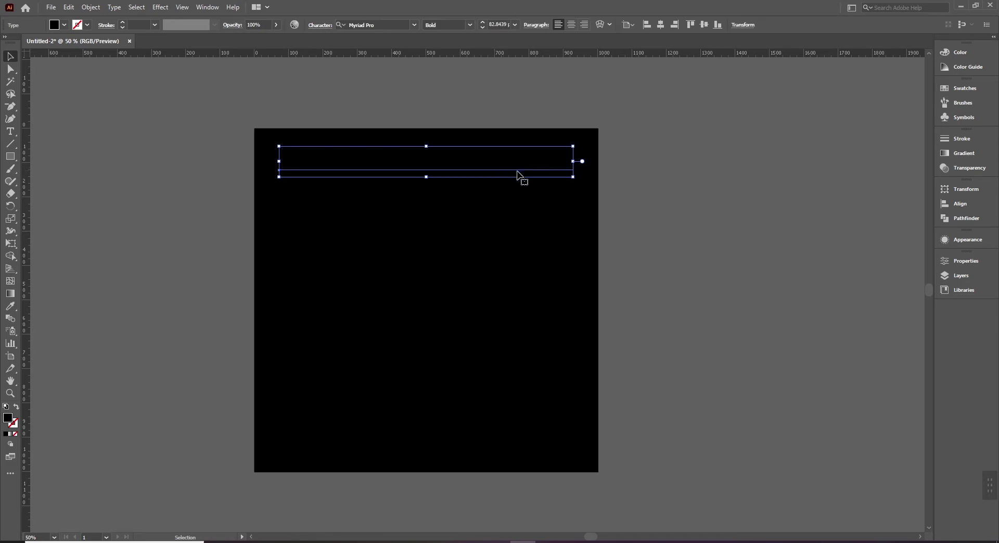
click(63, 25)
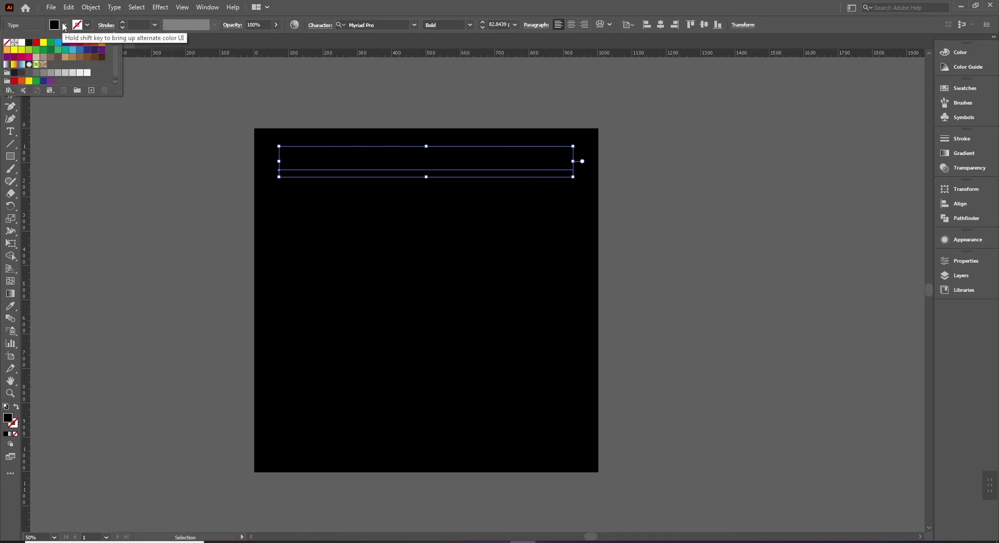
click(21, 48)
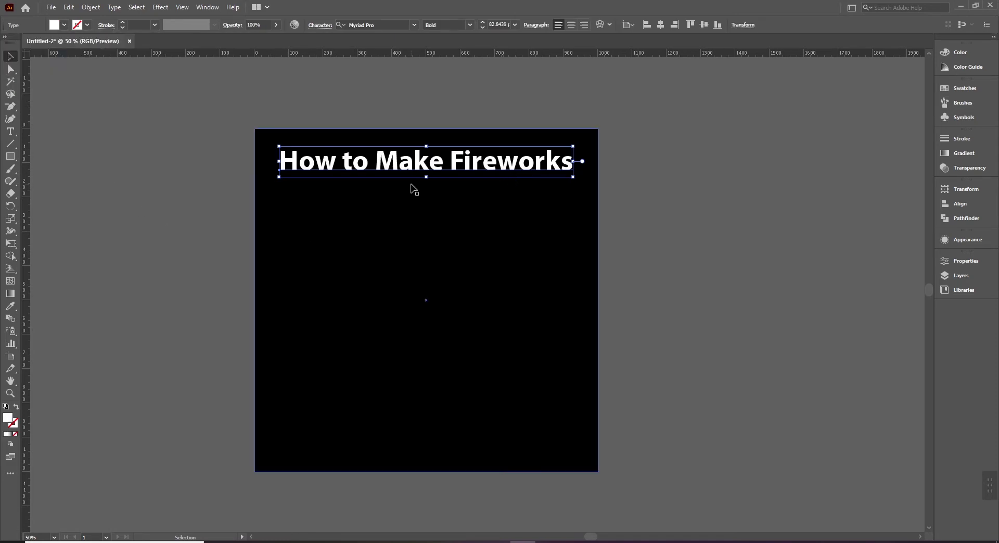
Step: Lock the title text and the black background rectangle
key(ctrl+2)
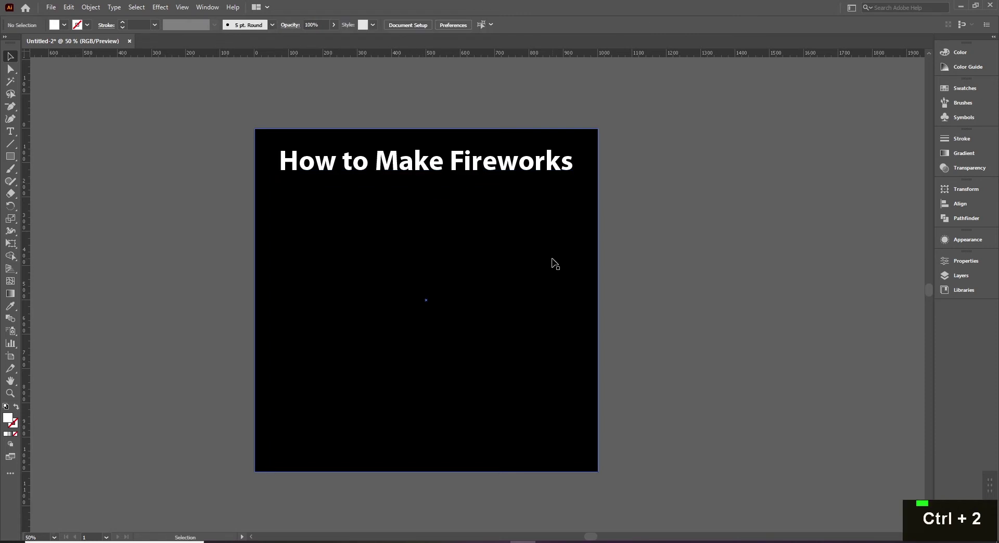
click(554, 263)
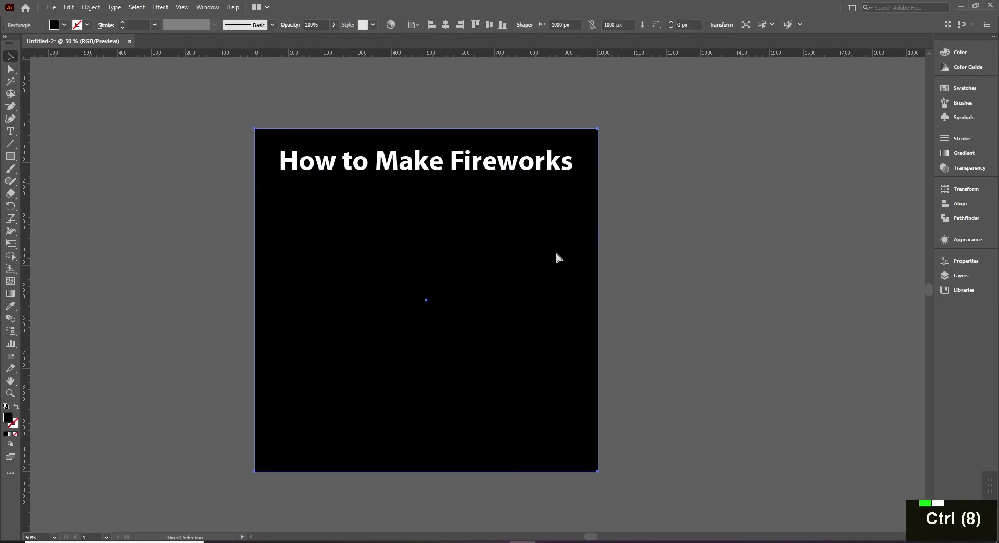
key(ctrl+2)
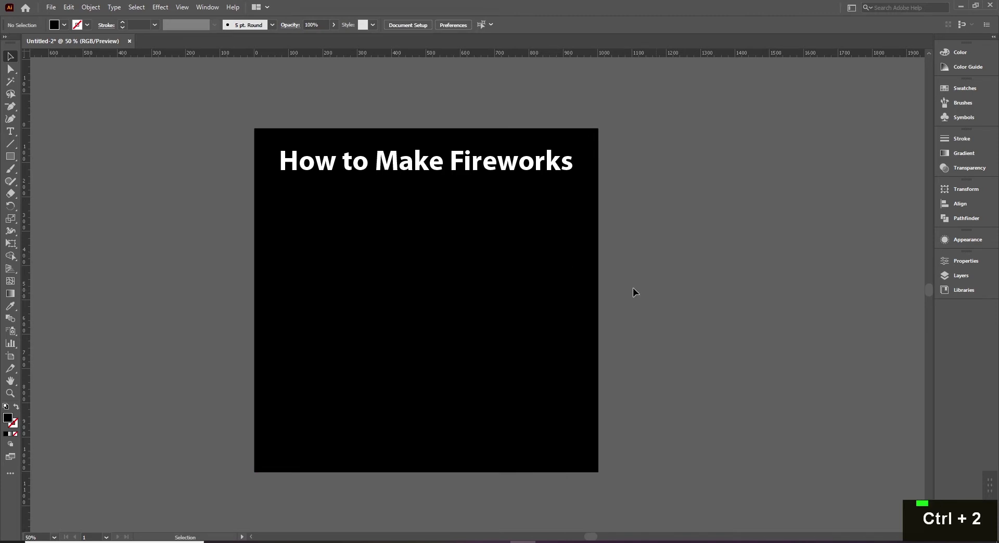
Step: Draw a straight vertical line about 158 px long with the Pen tool, horizontally centred on the artboard below the title
key(space)
drag(625, 274, 643, 274)
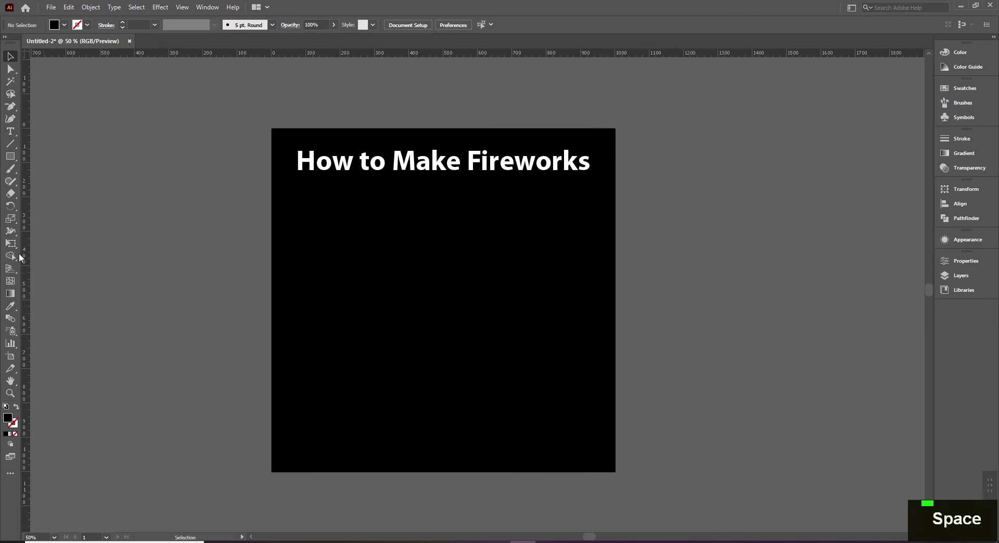
click(10, 106)
click(9, 108)
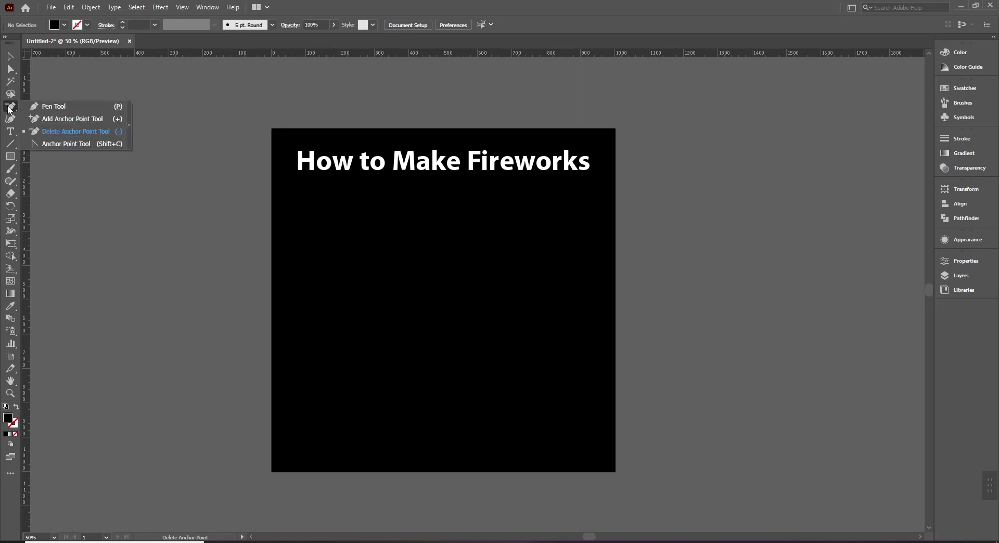
click(71, 108)
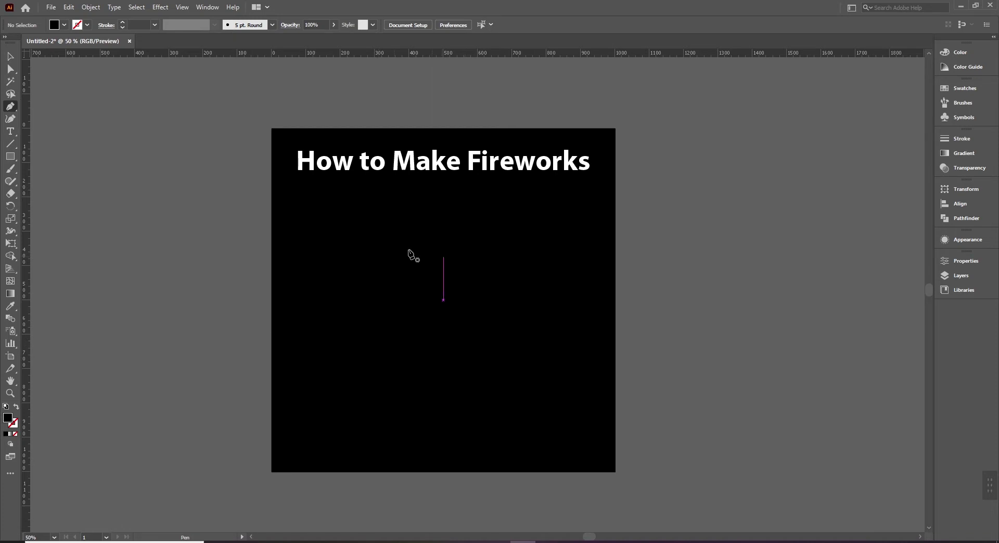
ctrl+click(460, 266)
ctrl+click(477, 280)
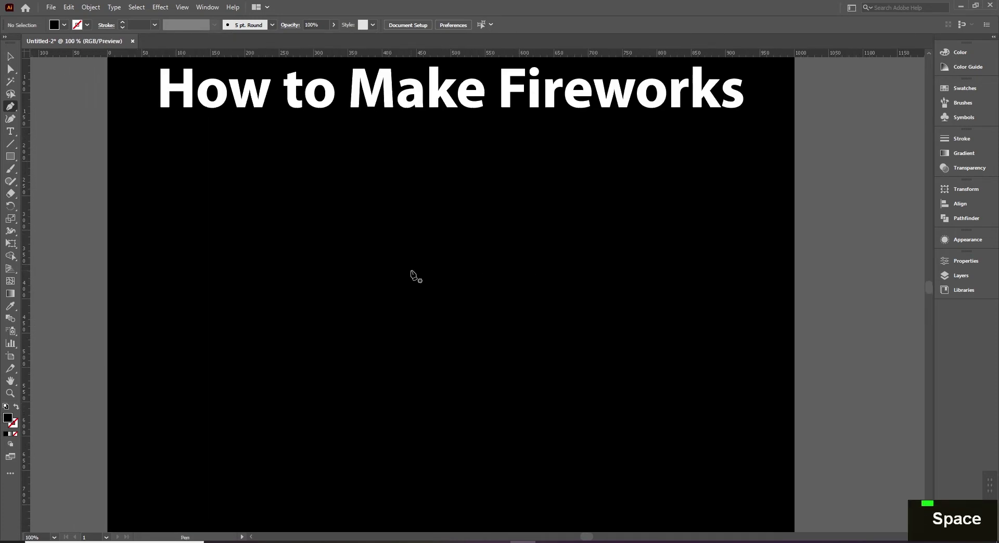
click(450, 256)
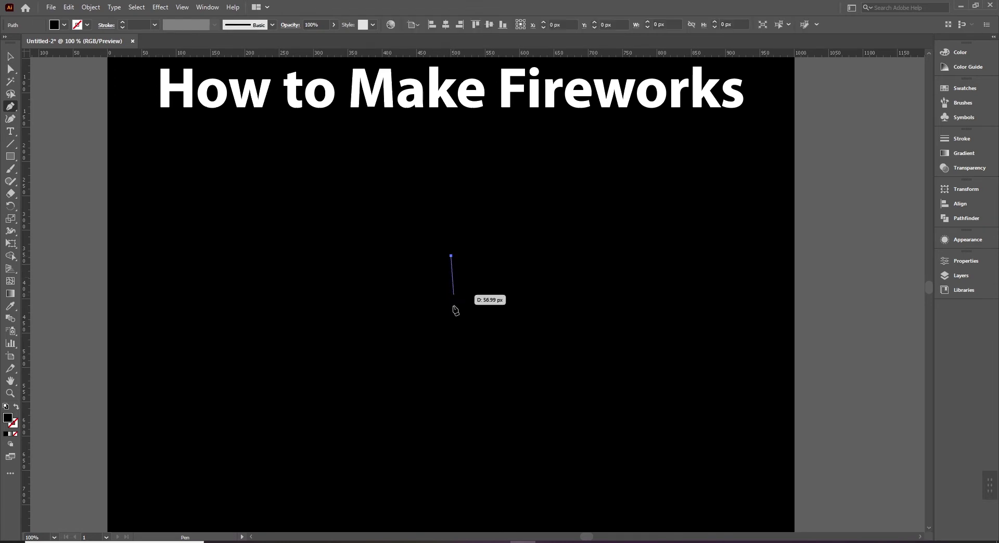
shift+click(451, 364)
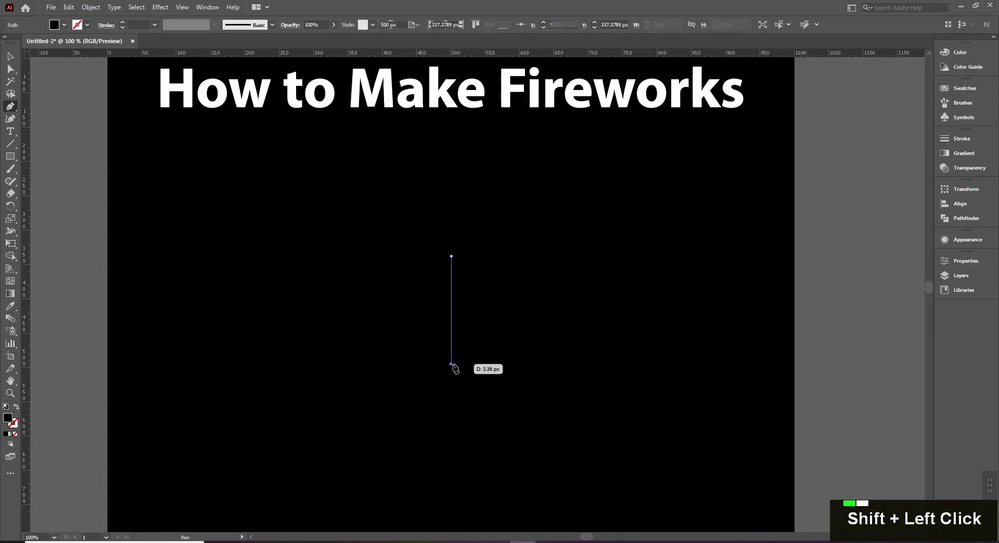
key(v)
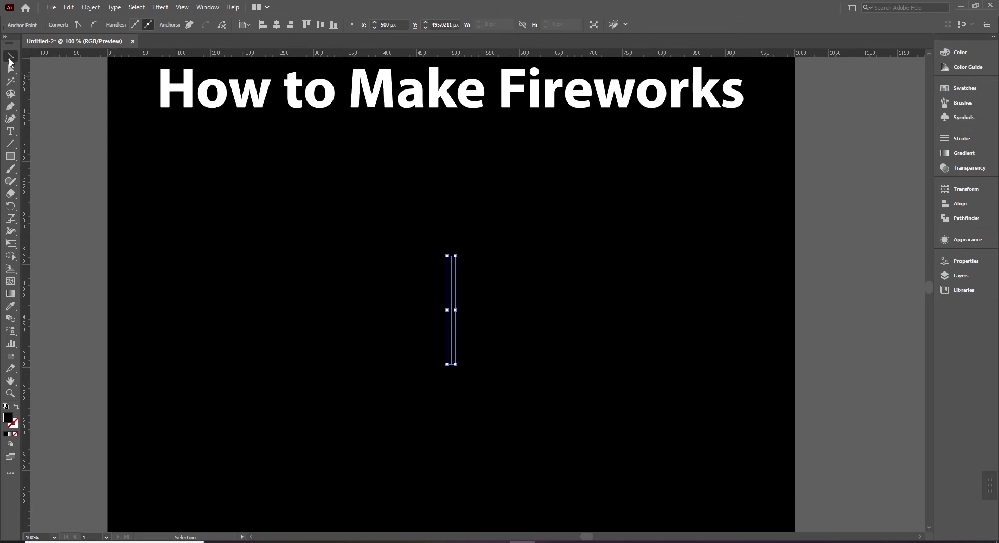
Step: Remove the vertical line's fill and give it a white stroke with a weight of 2 pt
click(376, 290)
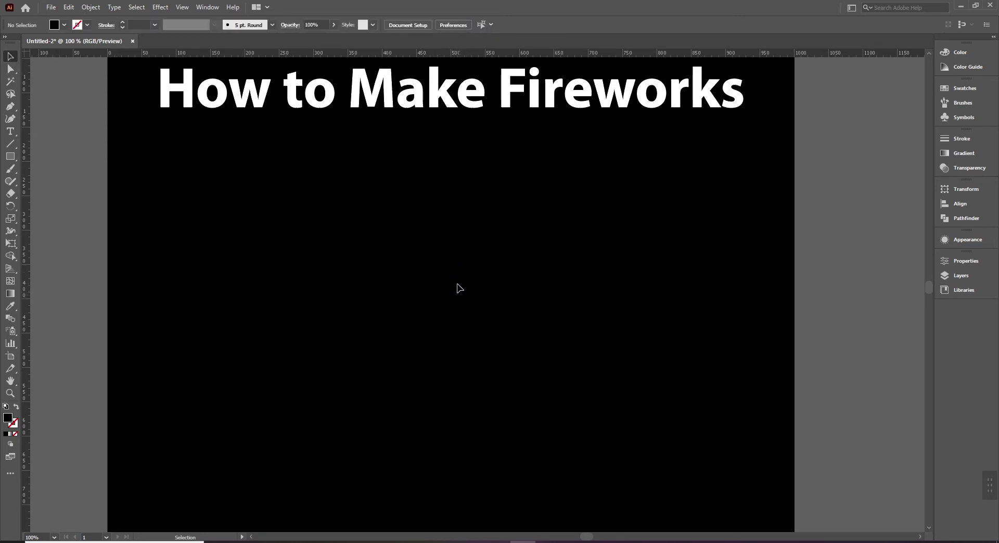
drag(352, 172, 619, 423)
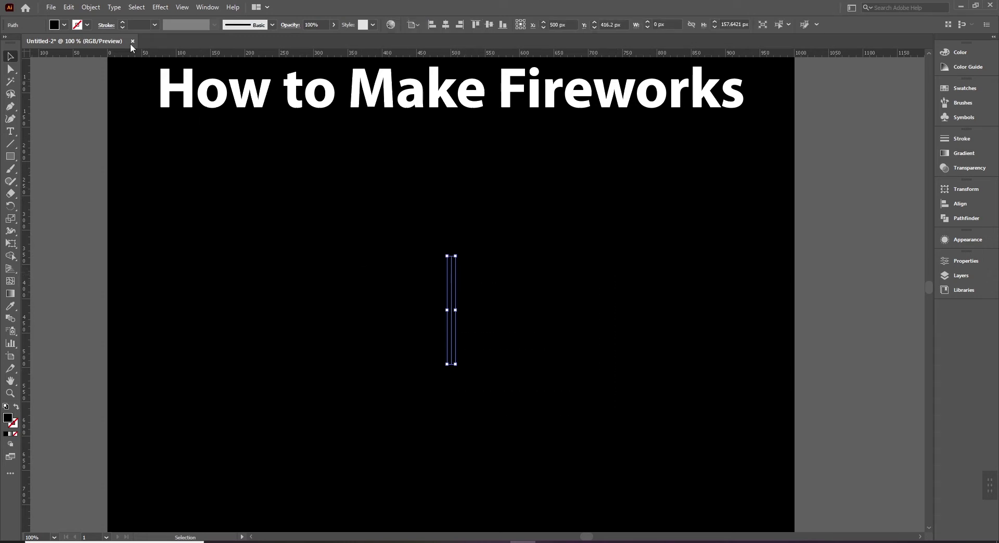
click(64, 25)
click(6, 43)
click(86, 25)
click(86, 24)
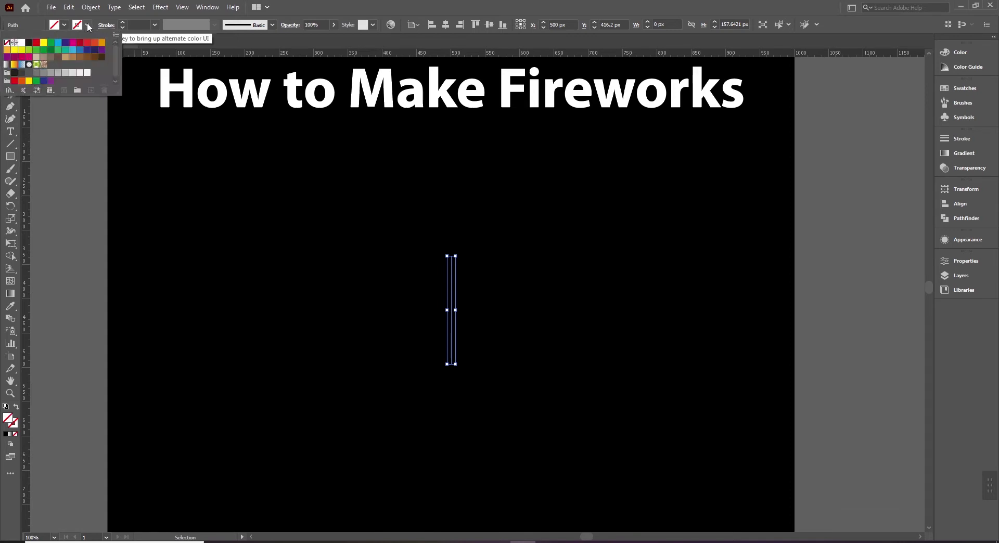
click(21, 43)
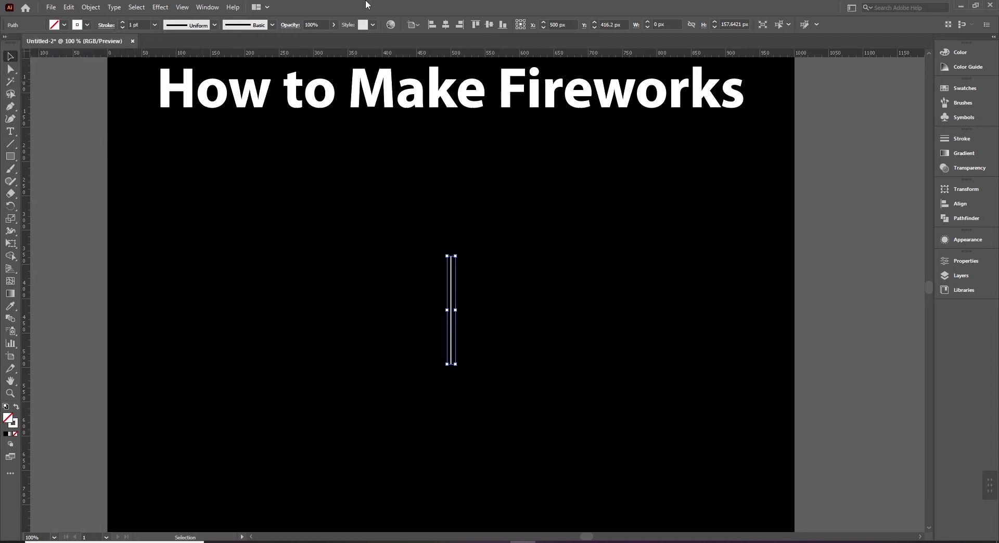
click(122, 22)
click(411, 295)
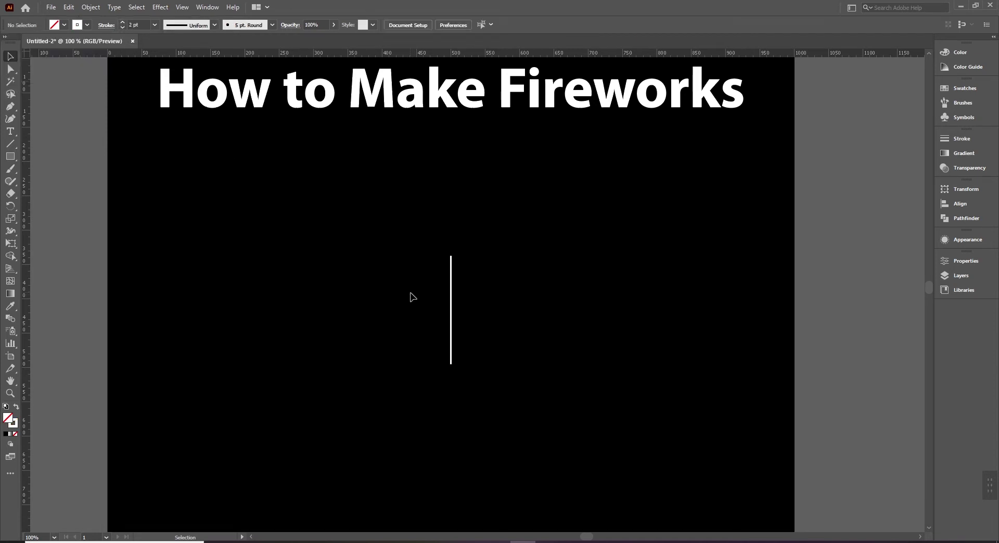
click(451, 307)
key(ctrl+space)
click(452, 326)
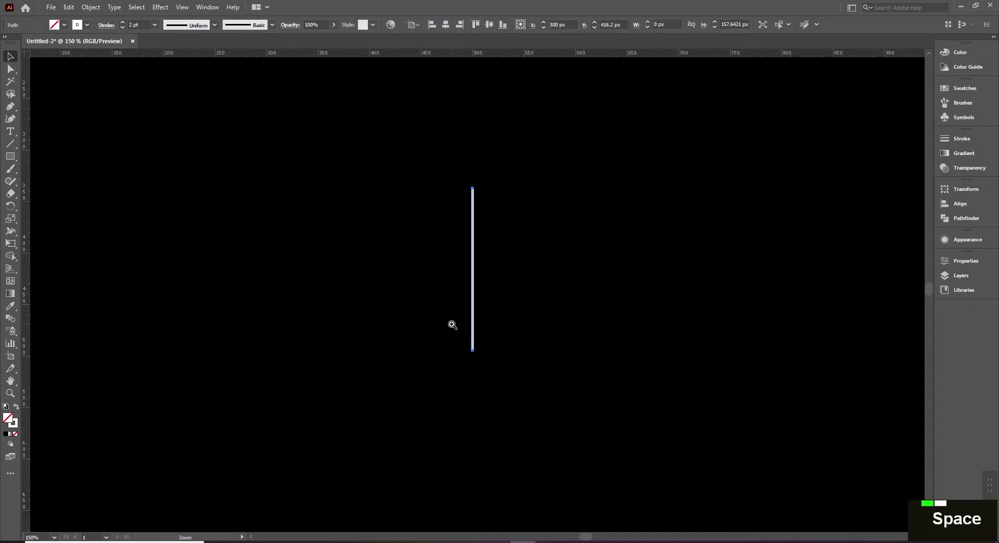
click(519, 371)
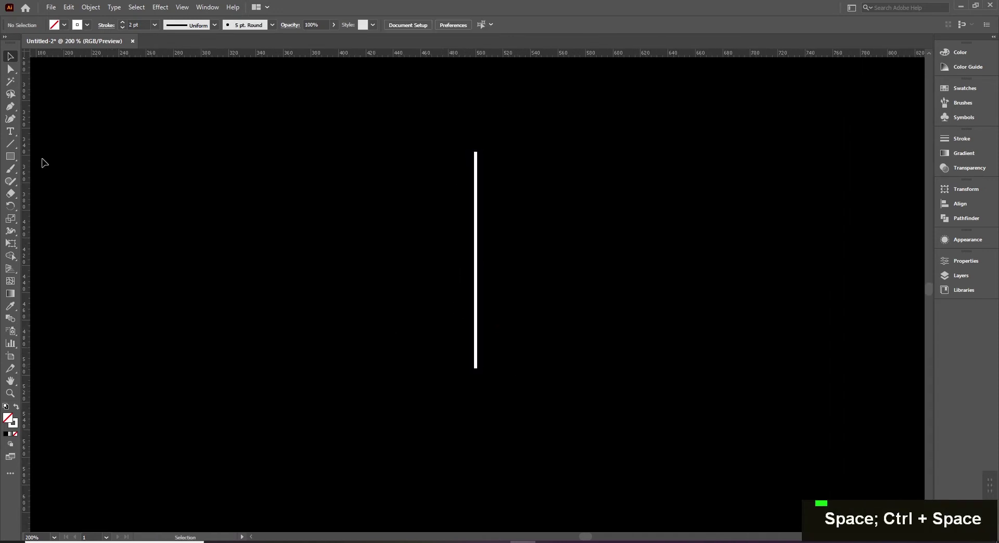
Step: Lock the white vertical line
click(10, 106)
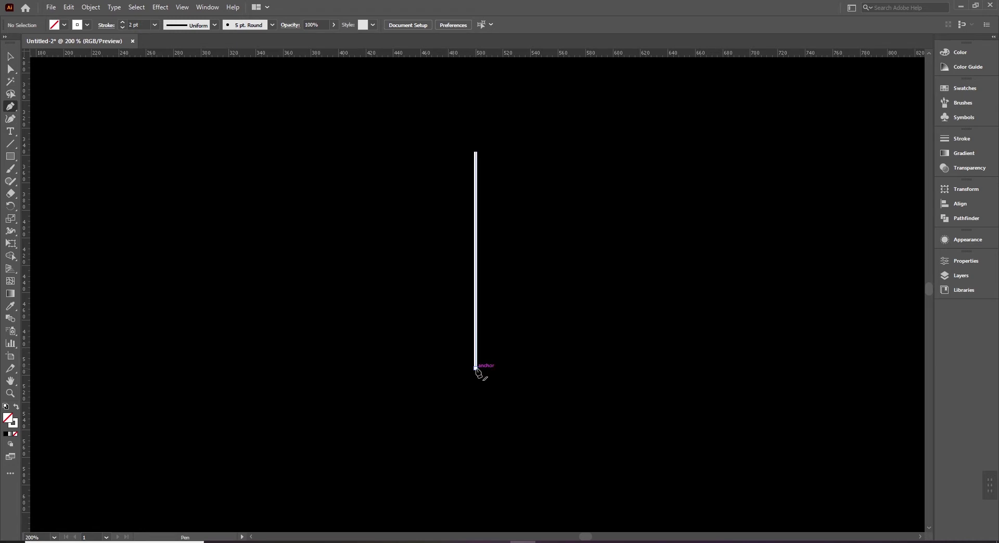
key(v)
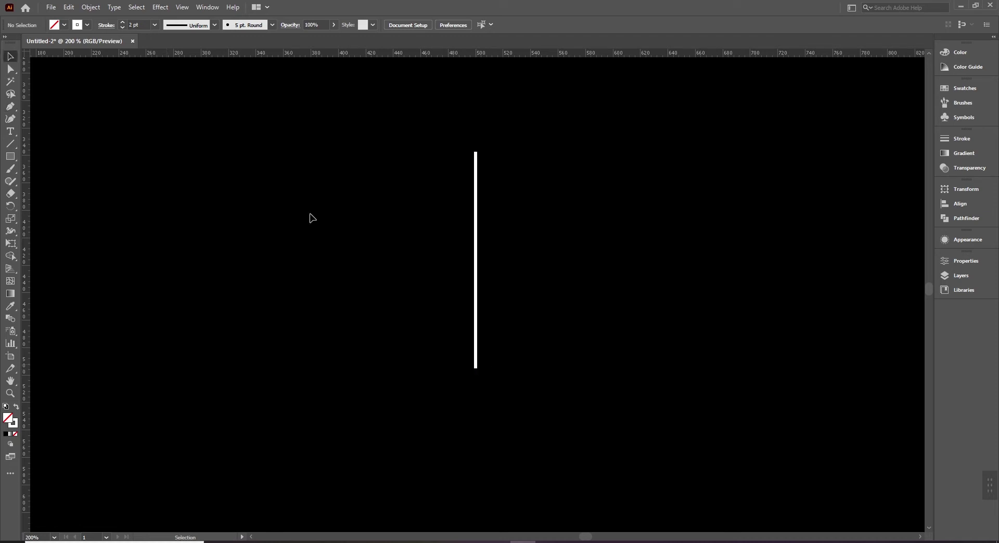
click(475, 301)
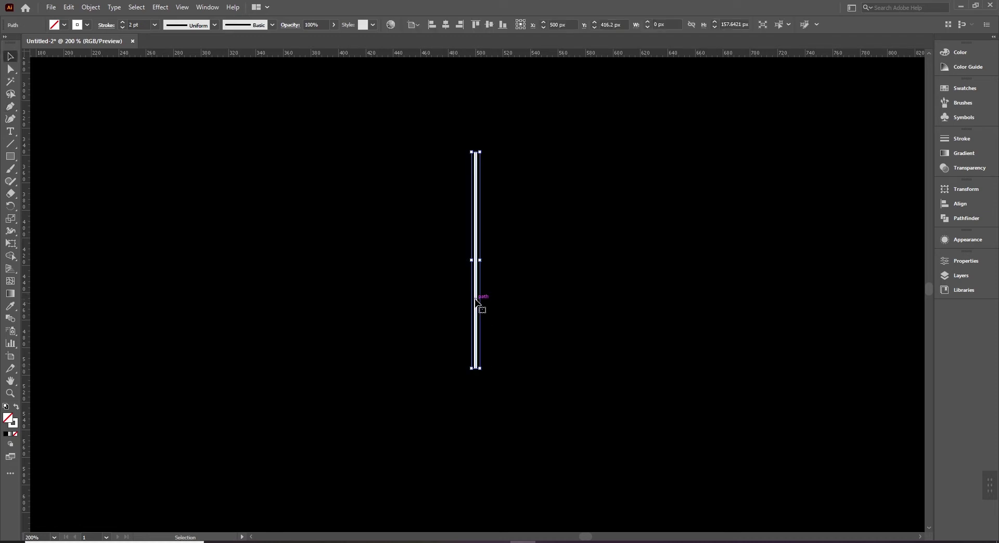
key(ctrl+2)
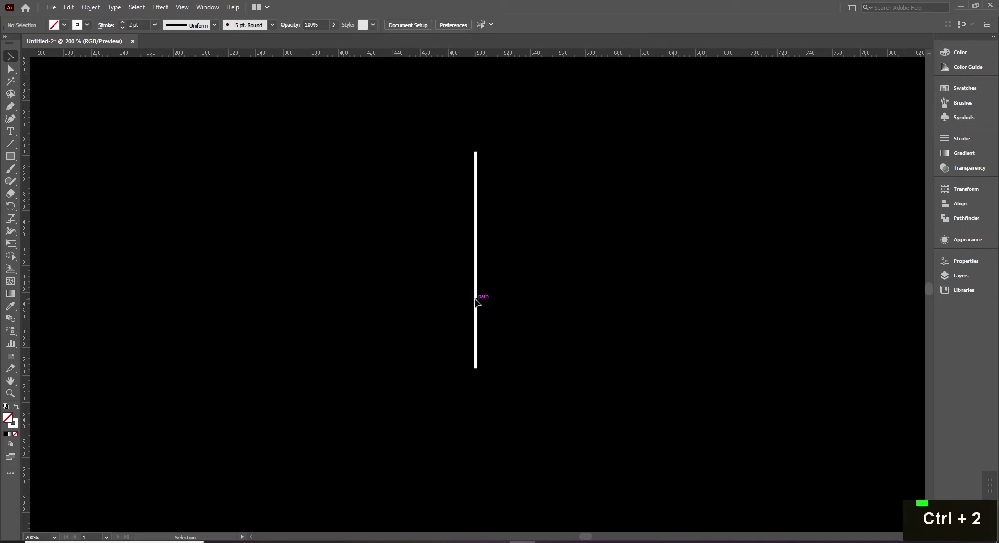
Step: Draw a shorter slanted line with the Pen tool from the vertical line's bottom end up-left to about X 486 px, Y 392 px
click(10, 106)
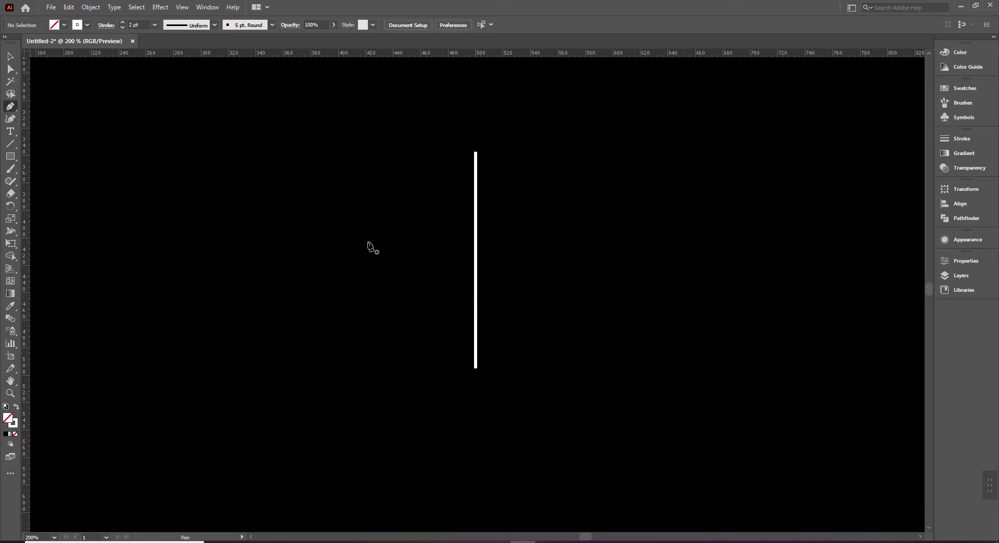
ctrl+click(476, 370)
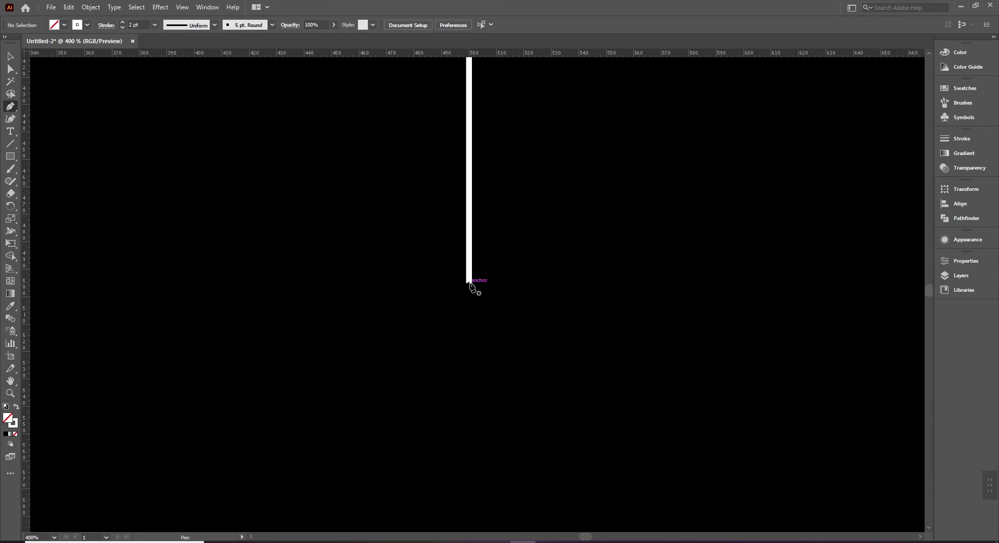
click(469, 283)
ctrl+alt+click(495, 245)
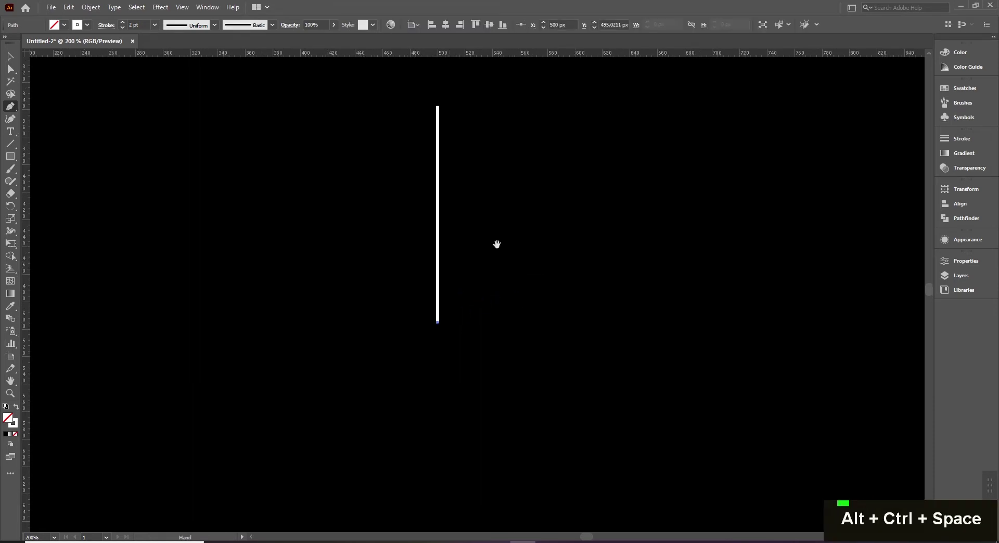
drag(494, 245, 498, 301)
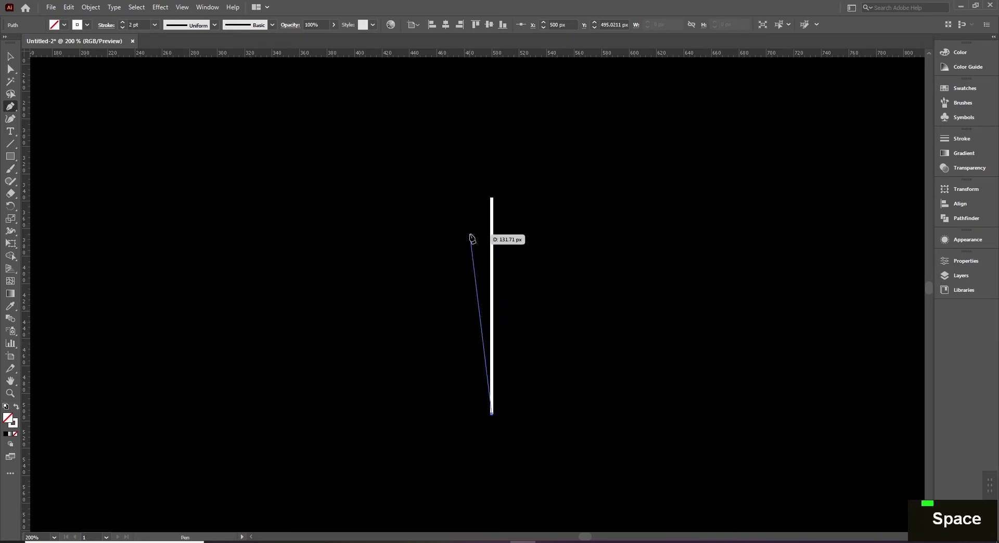
click(473, 273)
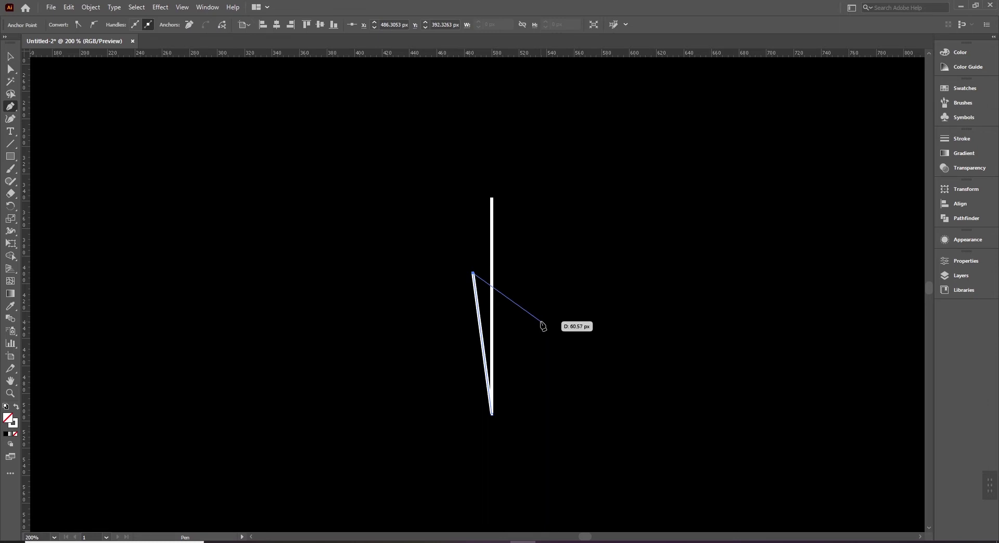
click(10, 57)
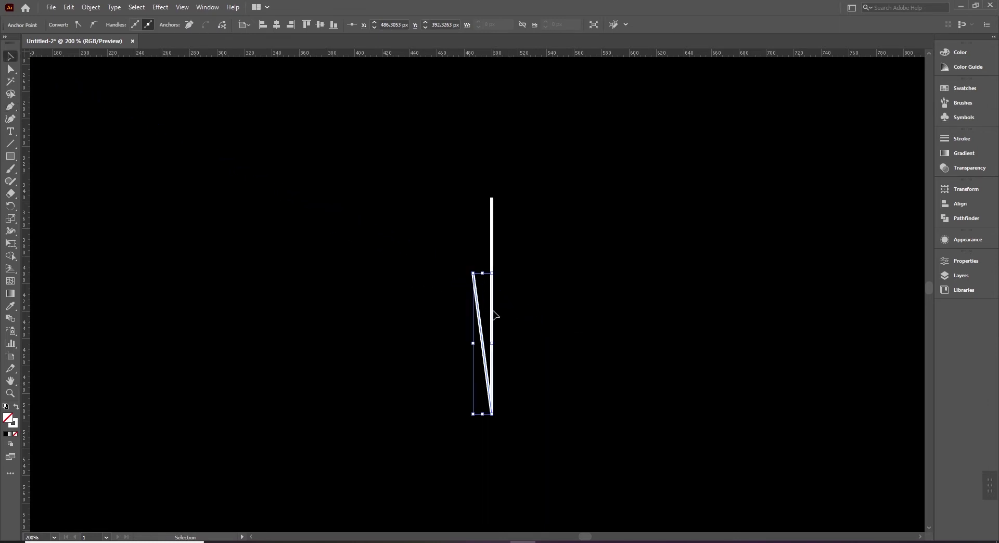
click(549, 318)
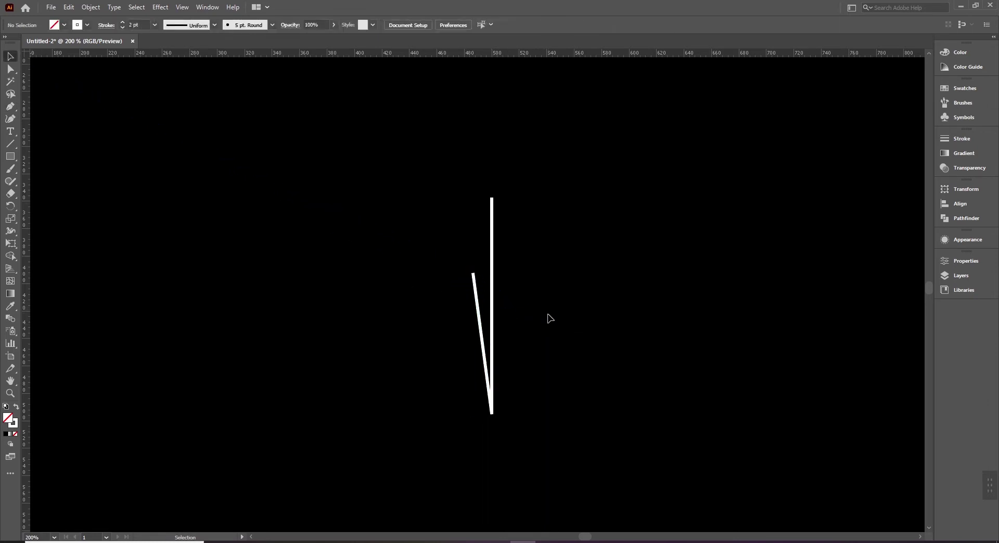
Step: Lock the short slanted line beside the vertical line
click(479, 314)
key(ctrl+2)
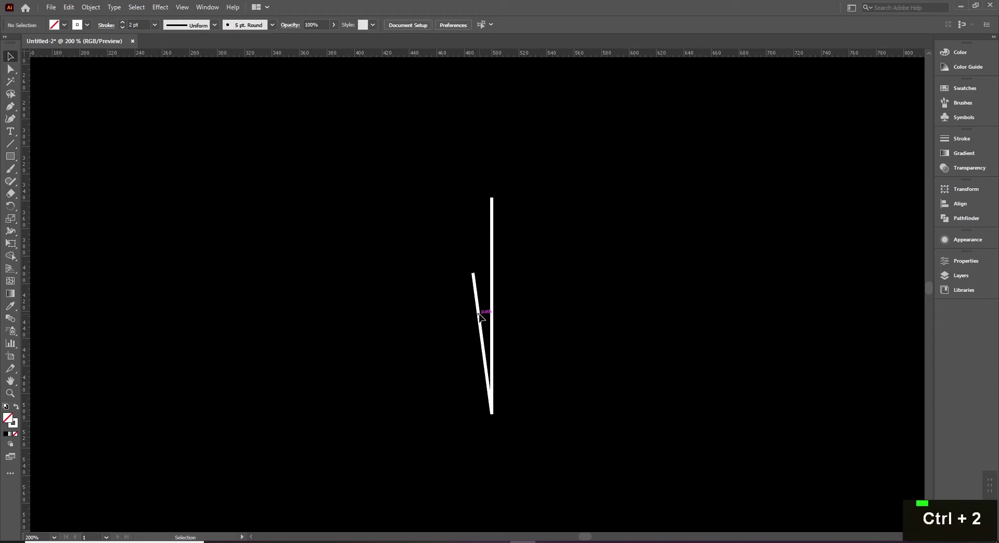
drag(361, 141, 637, 446)
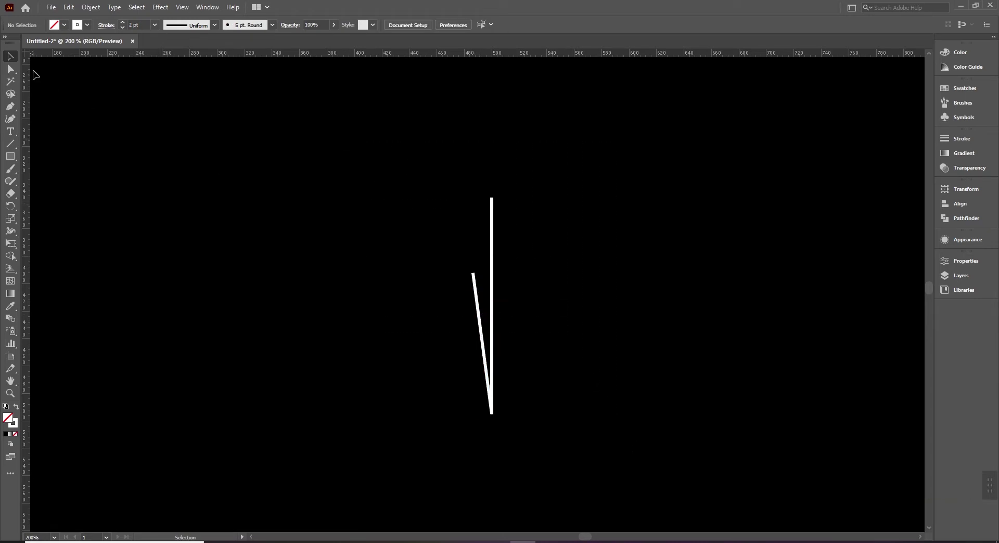
Step: Draw a longer slanted line from the shared bottom end up-left to about X 462 px, Y 359 px, and lock it
click(10, 106)
click(492, 414)
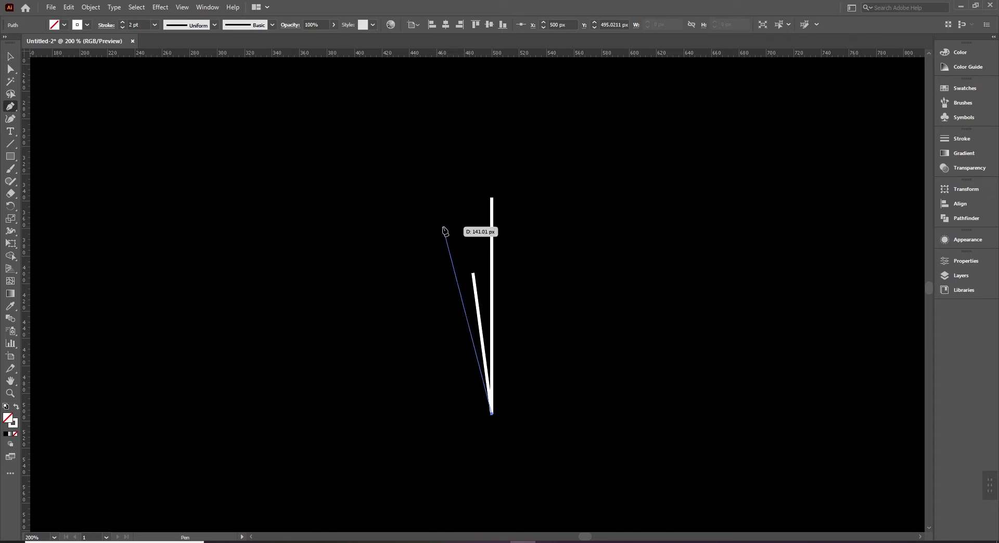
click(440, 227)
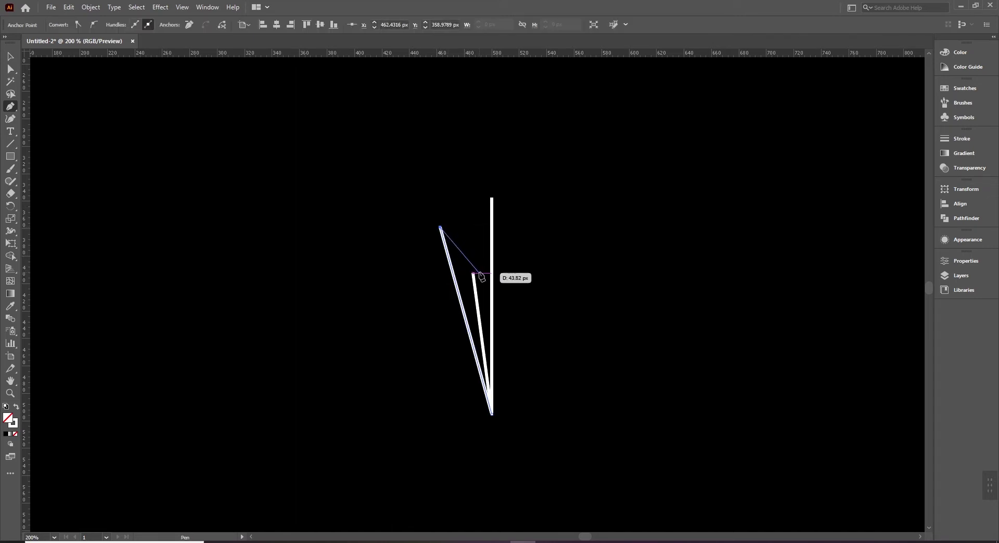
click(10, 55)
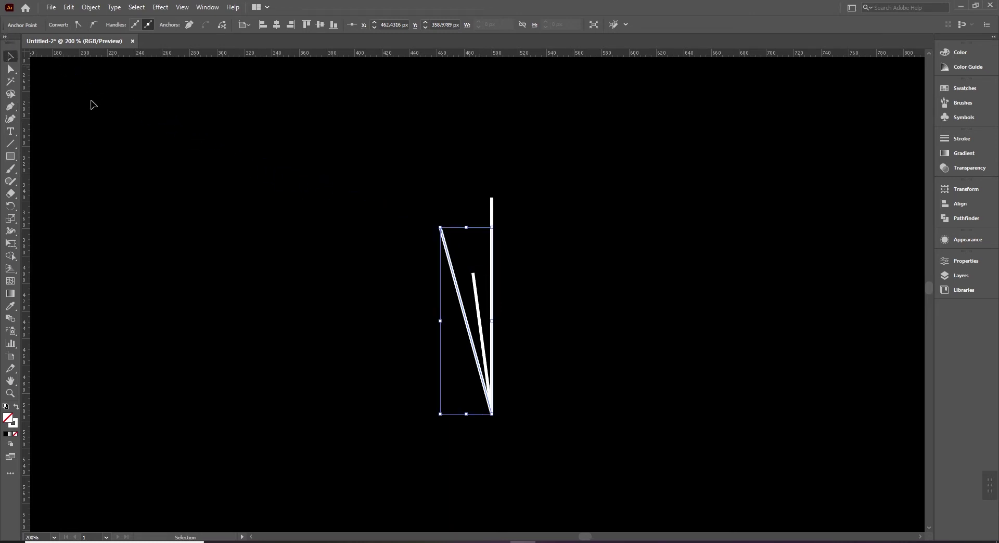
ctrl+click(498, 339)
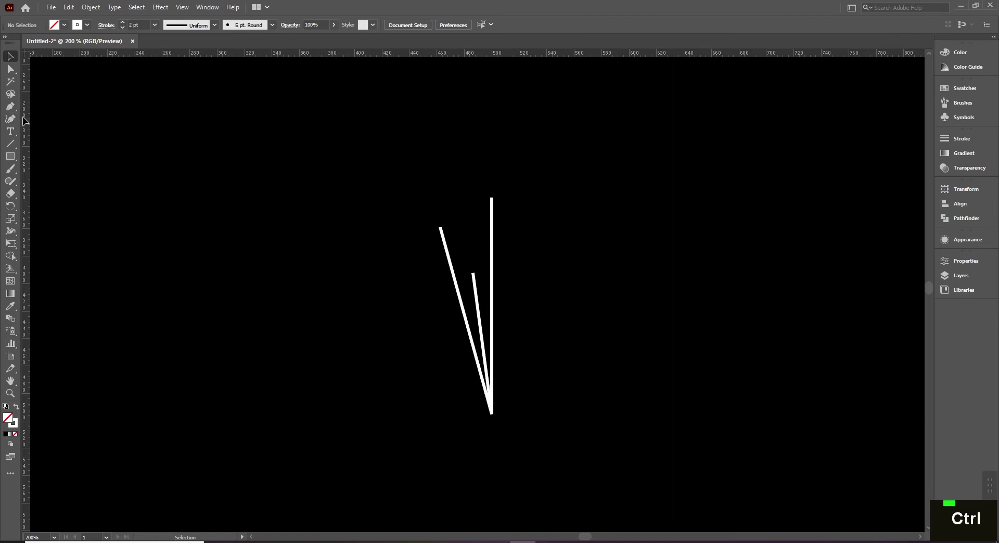
Step: Draw a third slanted line from the shared bottom end up-left to about X 469 px, Y 427 px, and deselect it
click(10, 106)
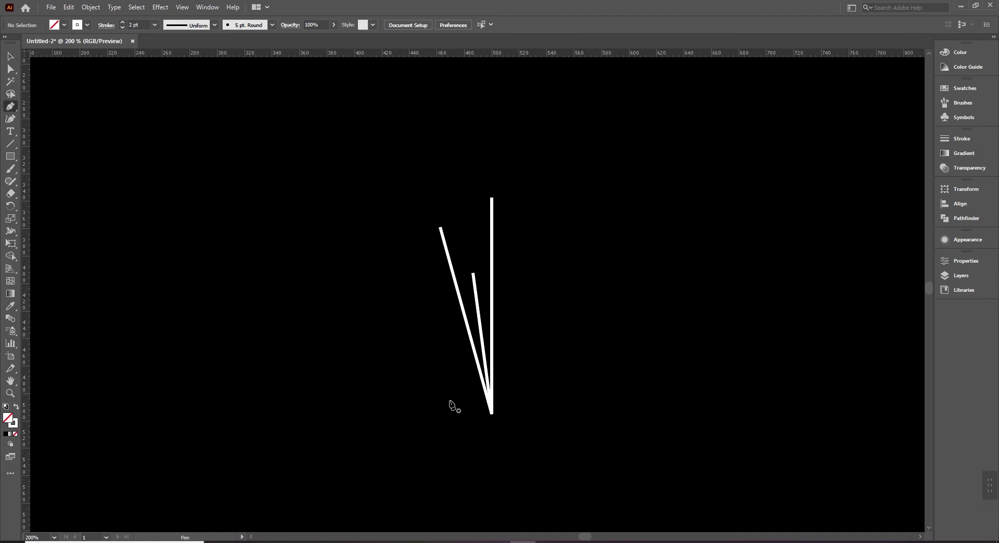
click(491, 415)
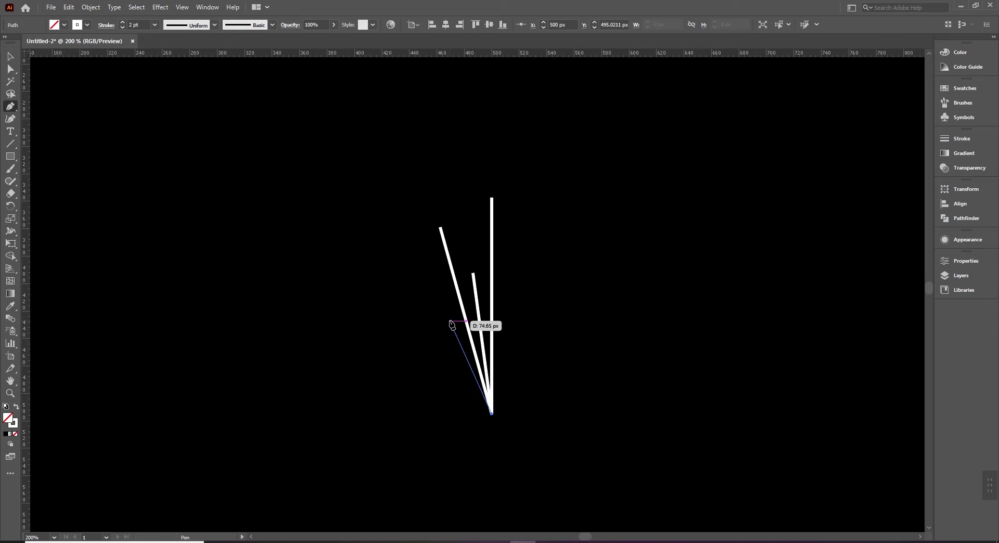
click(450, 321)
click(10, 56)
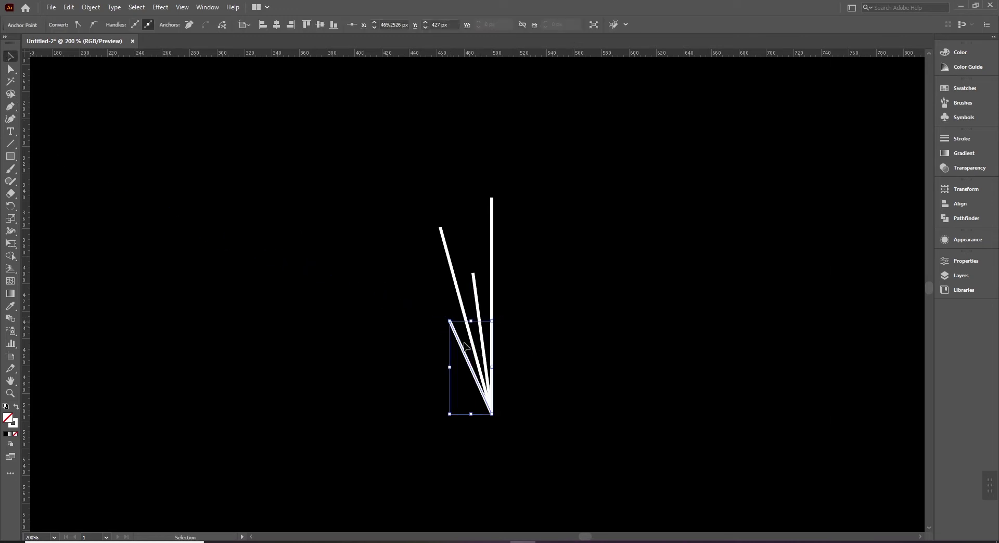
key(ctrl+shift+a)
Step: Inspect the four lines up close and on the whole artboard, and check which of them can be selected
ctrl+click(497, 346)
ctrl+click(497, 346)
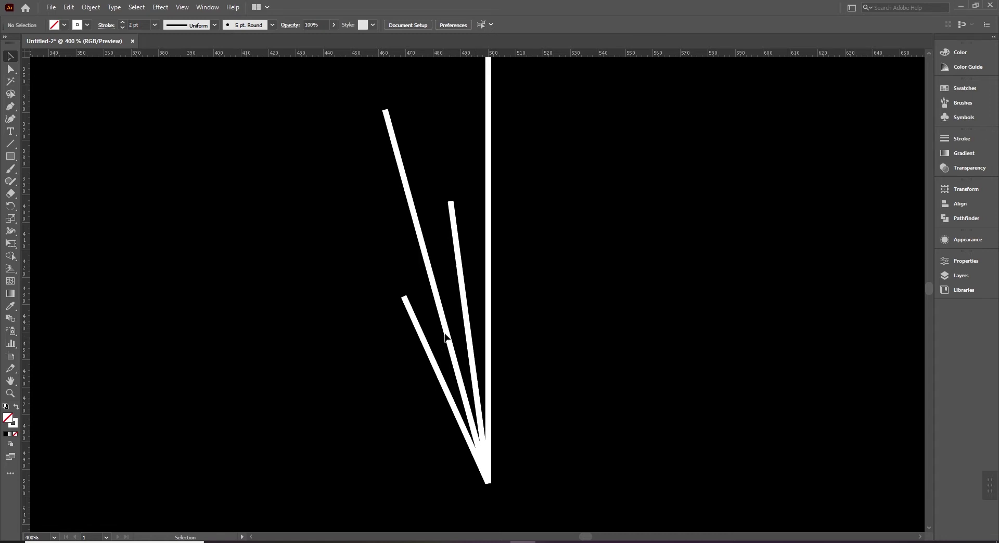
ctrl+alt+click(445, 337)
ctrl+alt+click(466, 352)
ctrl+alt+click(460, 319)
drag(460, 319, 448, 371)
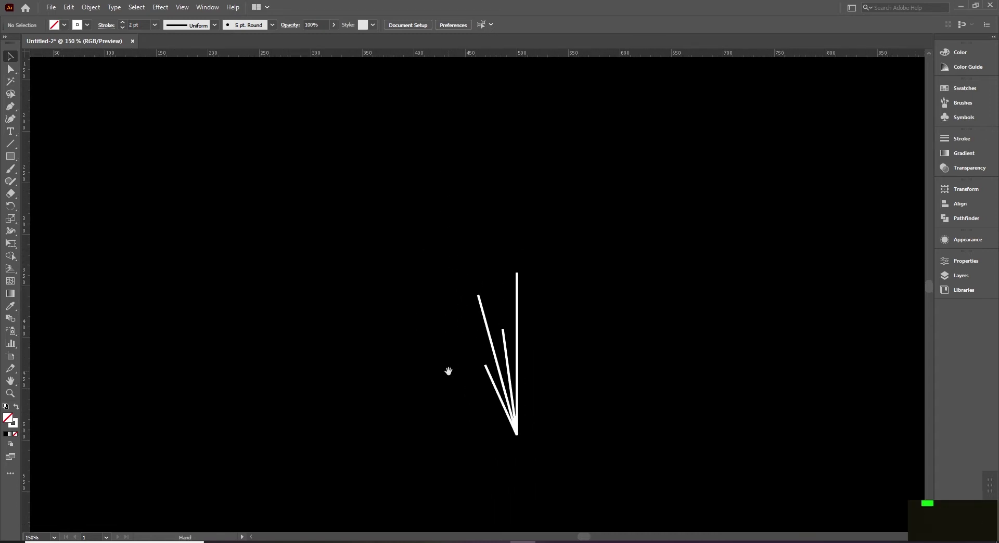
ctrl+alt+click(445, 343)
ctrl+alt+click(446, 338)
drag(451, 359, 387, 354)
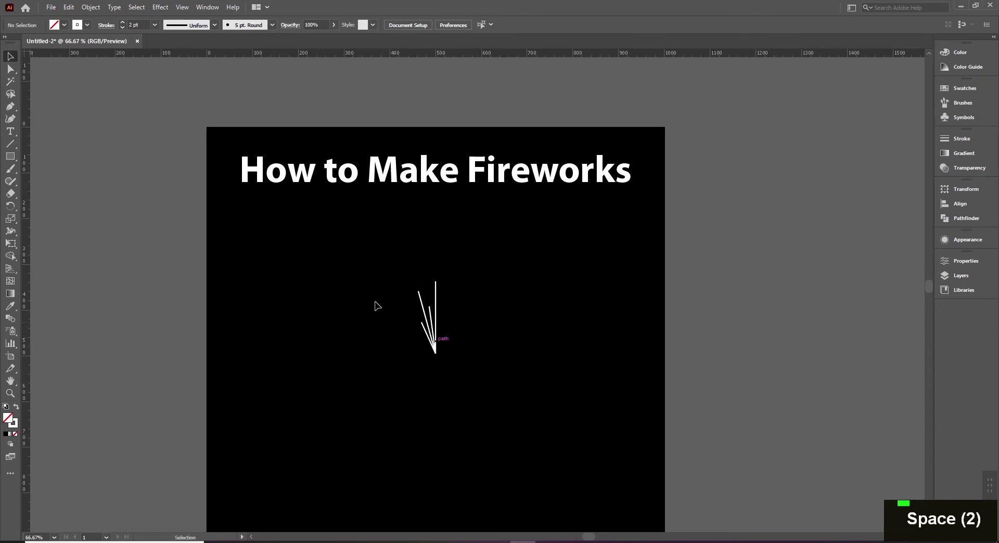
drag(362, 239, 399, 250)
drag(511, 407, 509, 401)
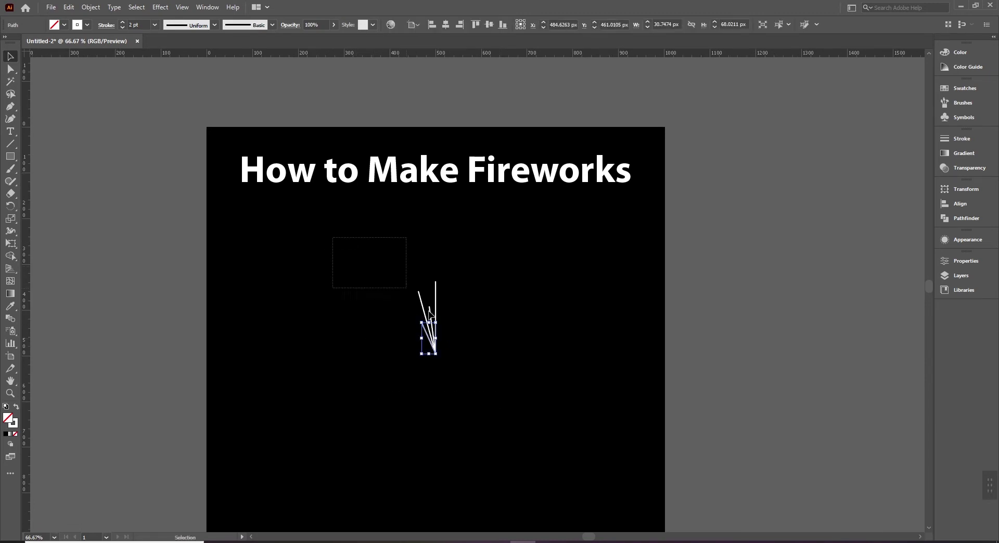
click(367, 368)
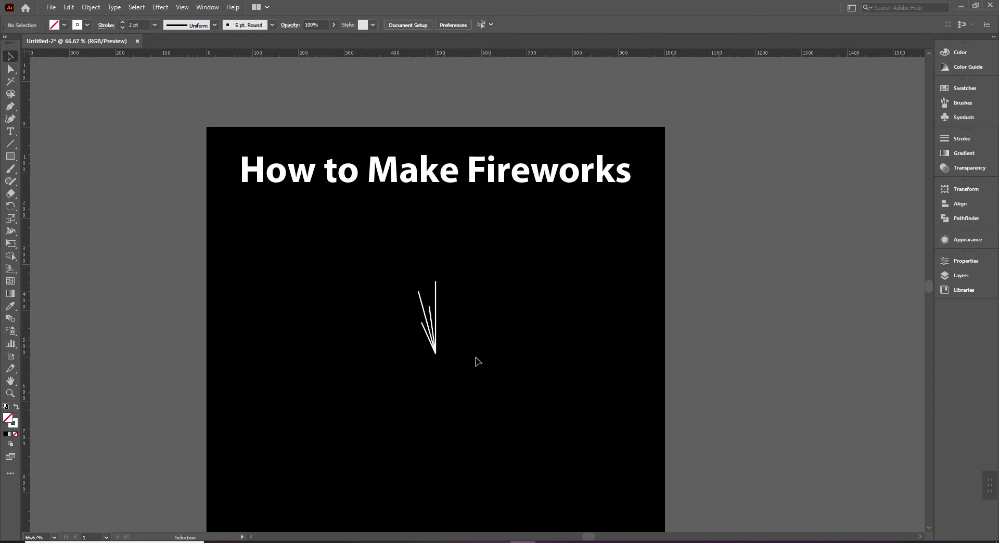
Step: Unlock all locked objects on the artboard
key(ctrl+alt+2)
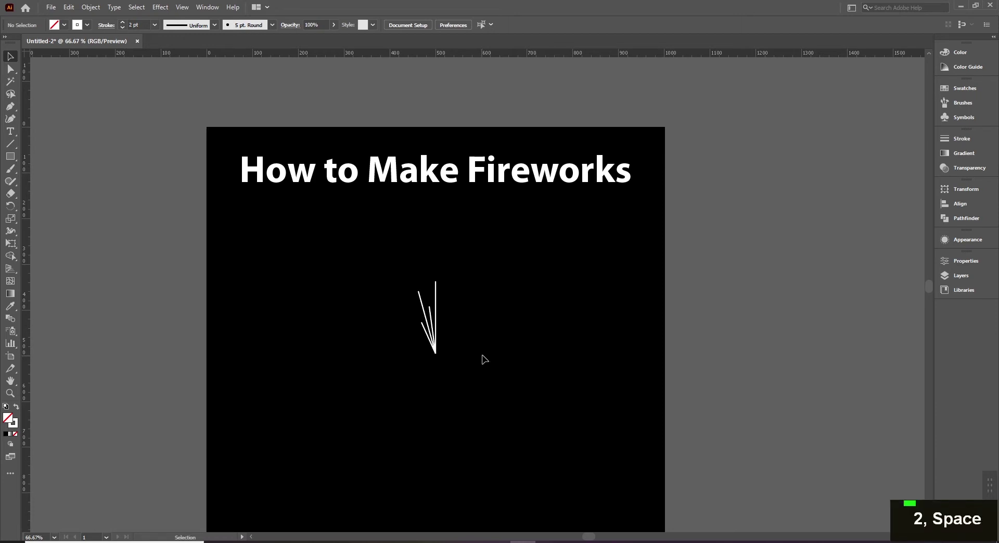
click(431, 338)
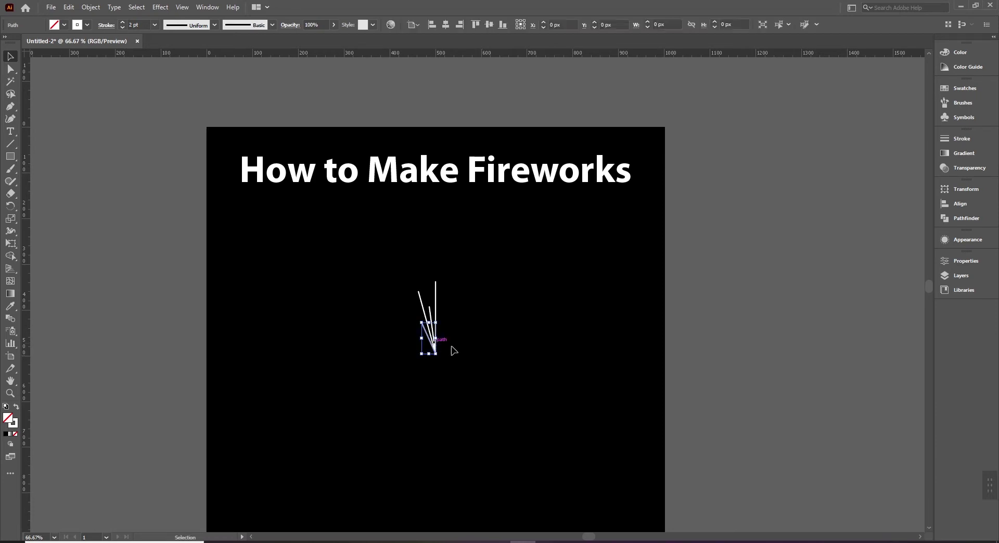
click(440, 306)
key(ctrl+alt+2)
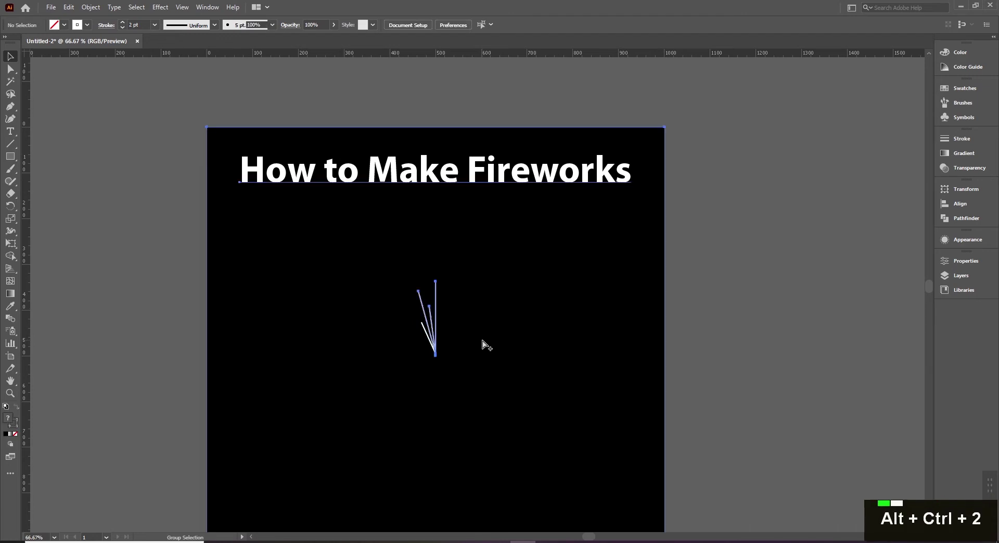
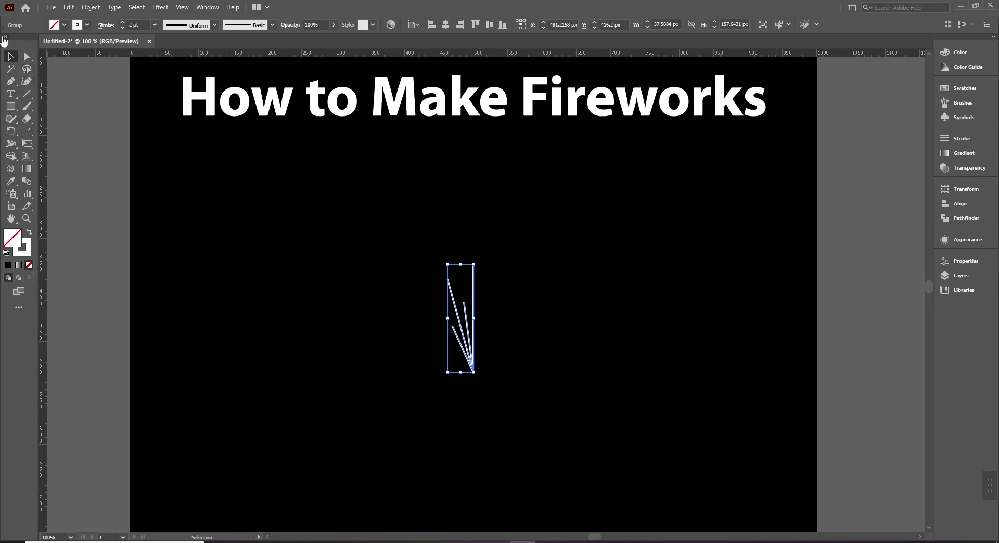
Step: Collapse the toolbox to a single column and activate the Rotate tool for the grouped lines
click(5, 36)
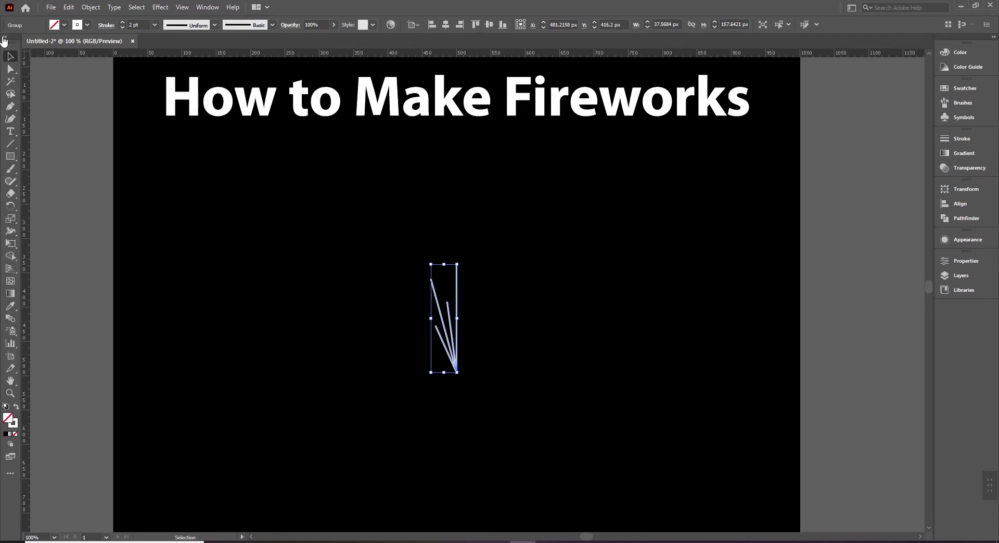
click(12, 207)
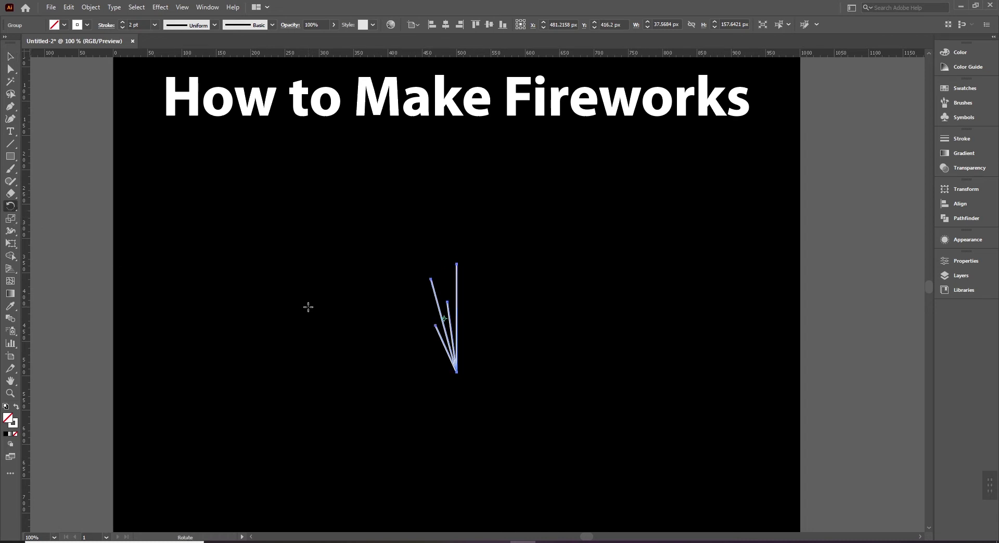
ctrl+click(420, 360)
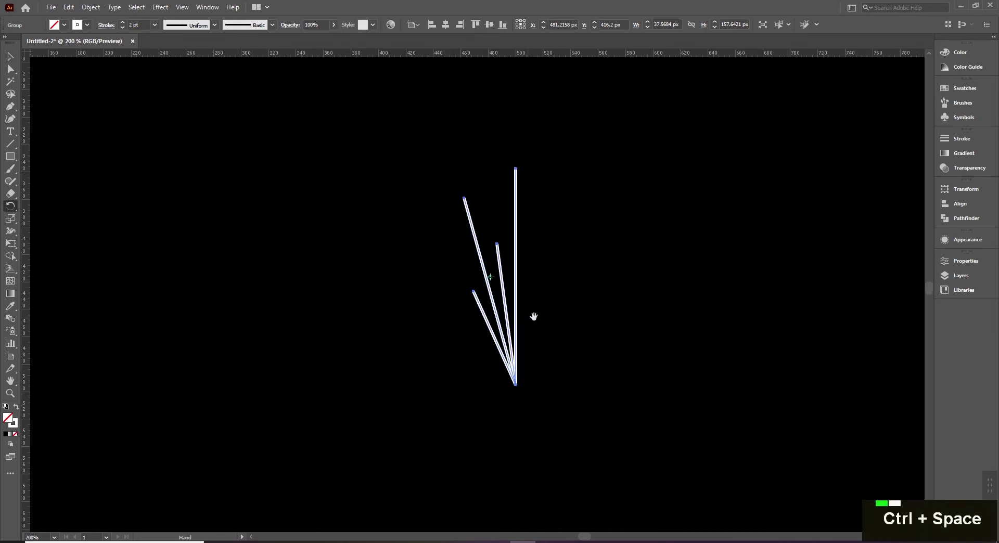
drag(526, 317, 482, 318)
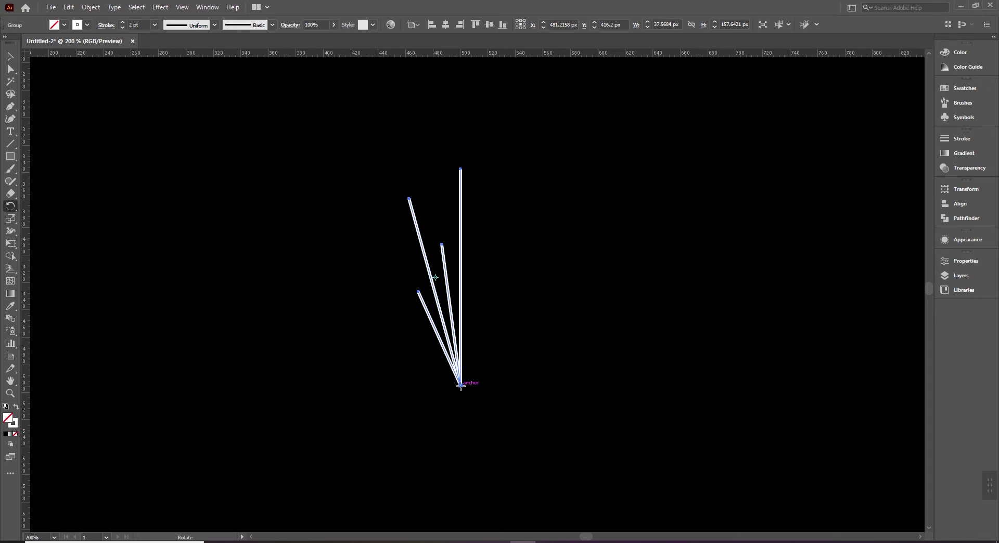
Step: Open the Rotate options with the pivot on the grouped lines' shared bottom anchor, and cancel them
alt+click(461, 385)
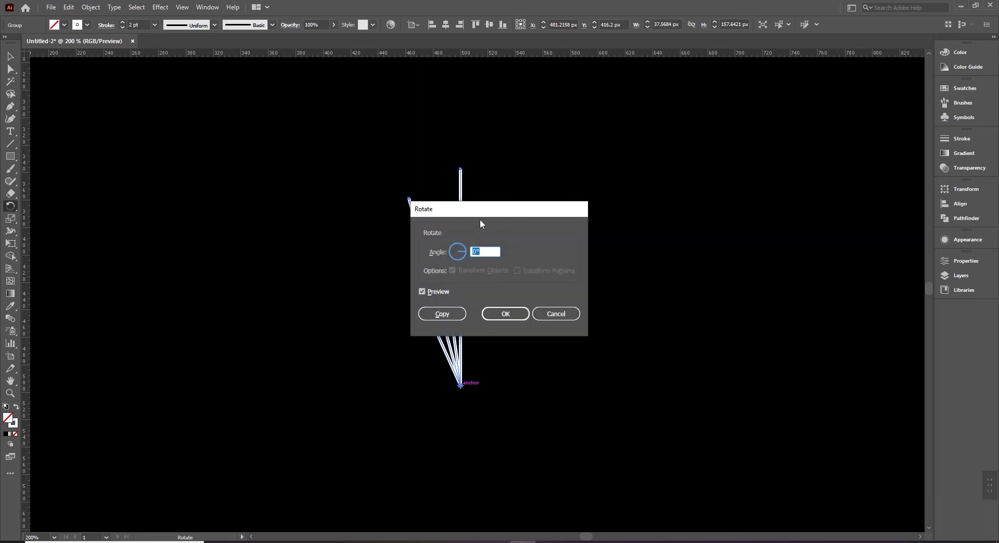
click(554, 314)
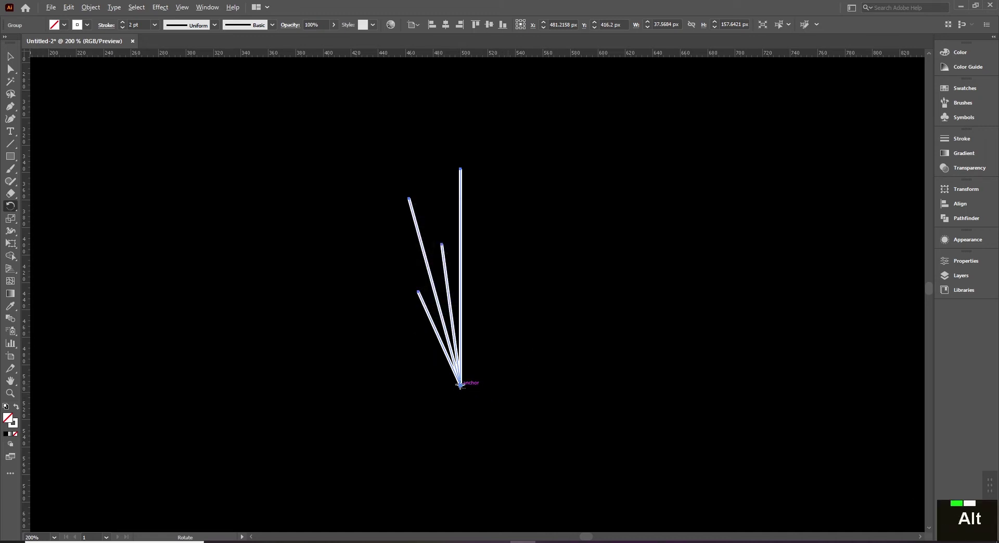
Step: Open the Rotate options with the pivot on the grouped lines' shared bottom anchor and set the angle to 360/16
alt+click(459, 386)
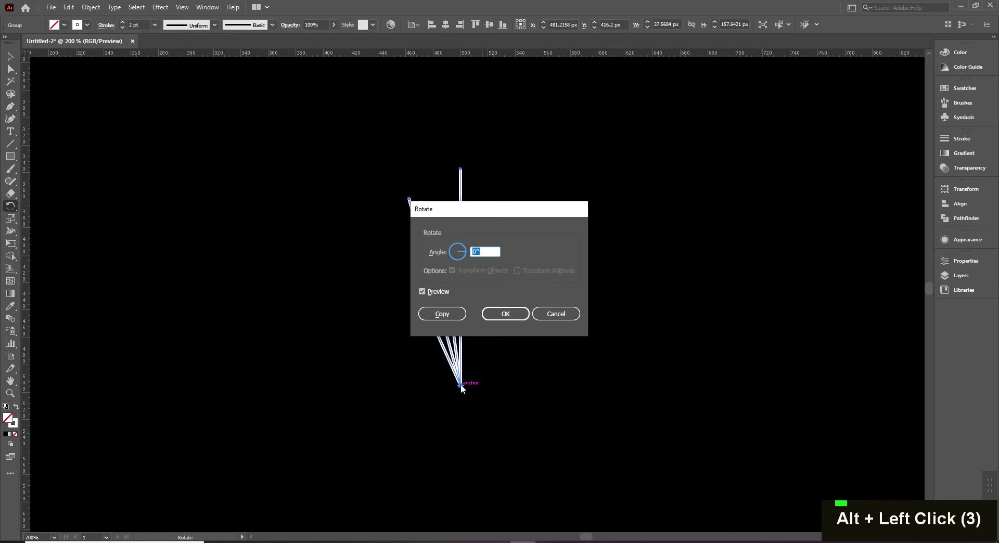
click(555, 314)
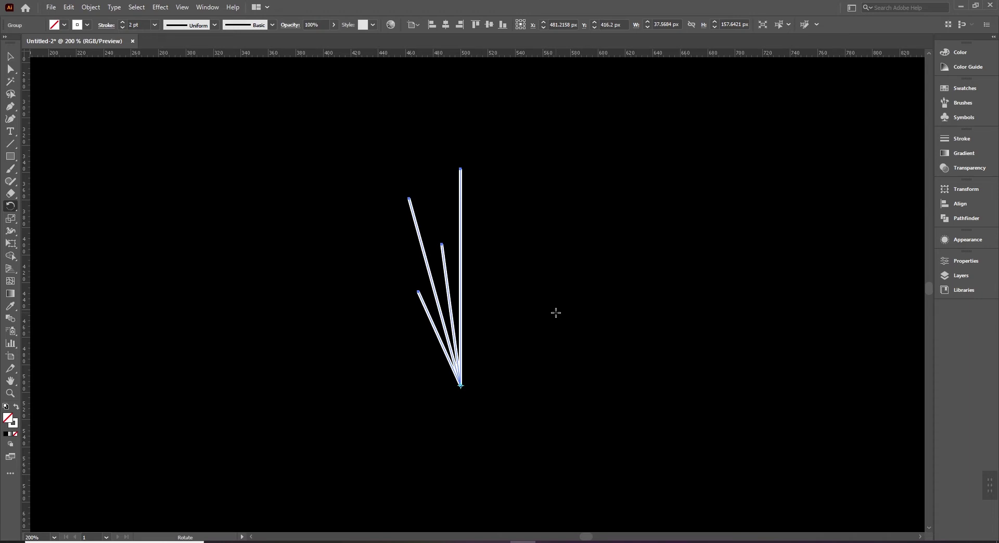
alt+click(461, 385)
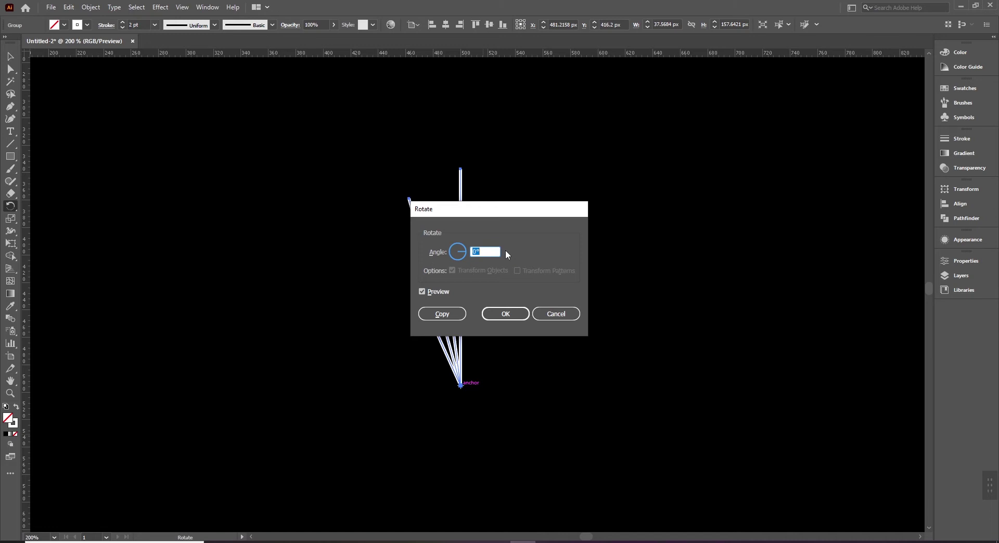
text(360)
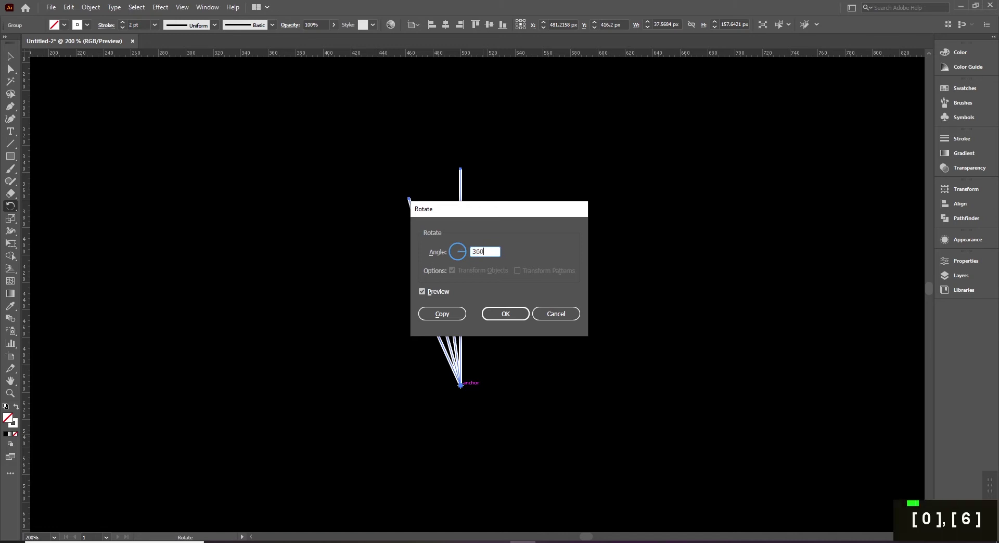
text(/)
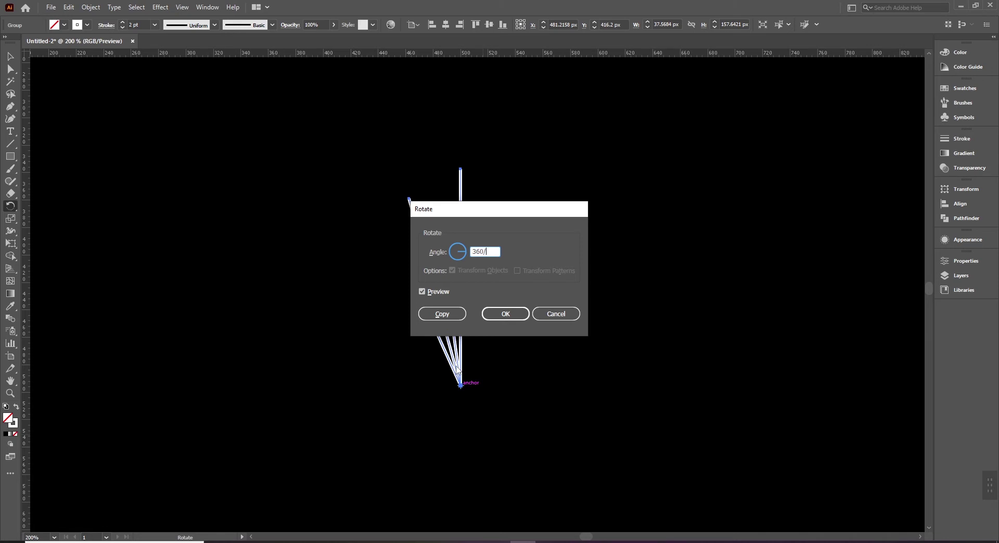
text(16)
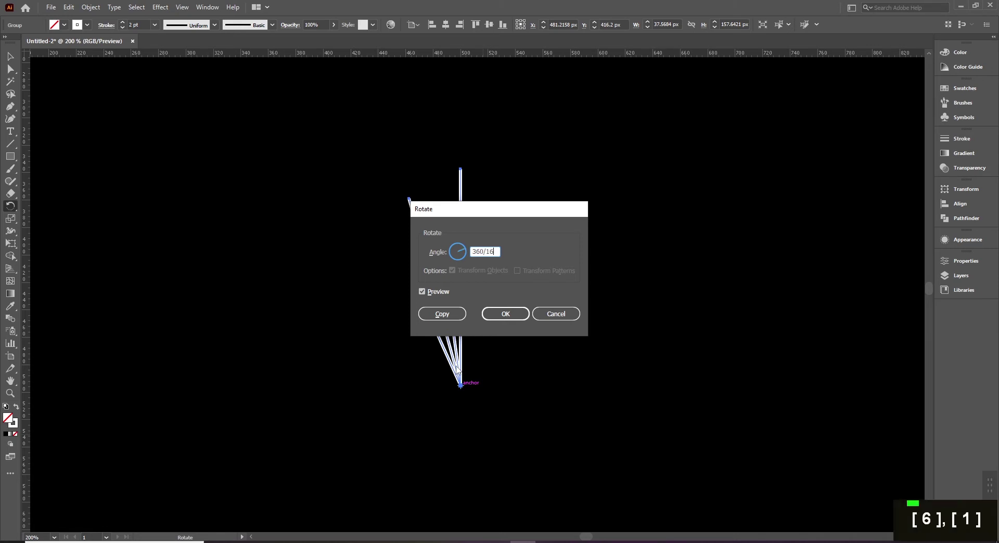
Step: Compare the grouped lines with and without the rotation preview, keeping the Rotate dialog clear of the artwork
click(425, 293)
click(425, 294)
click(426, 295)
click(426, 293)
click(425, 292)
click(425, 292)
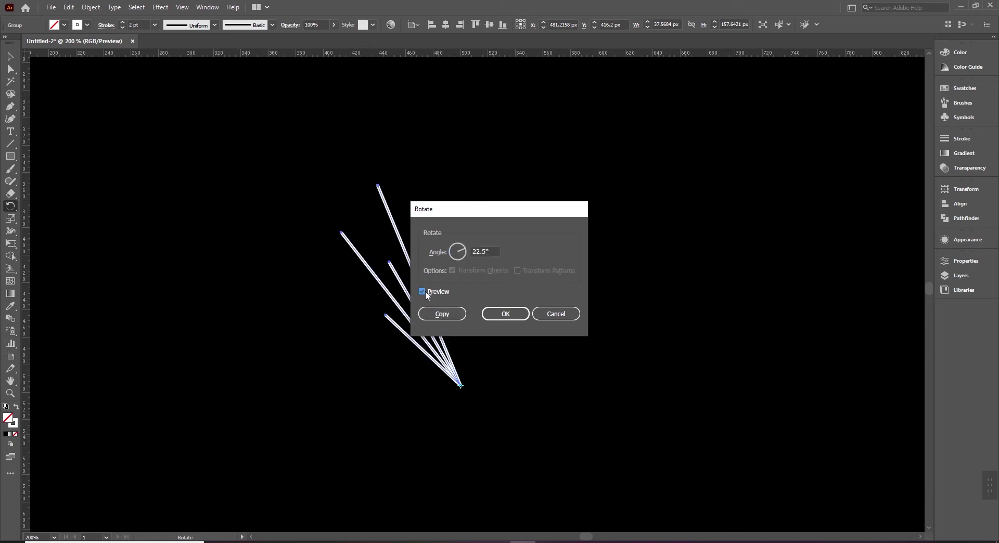
drag(480, 217, 659, 215)
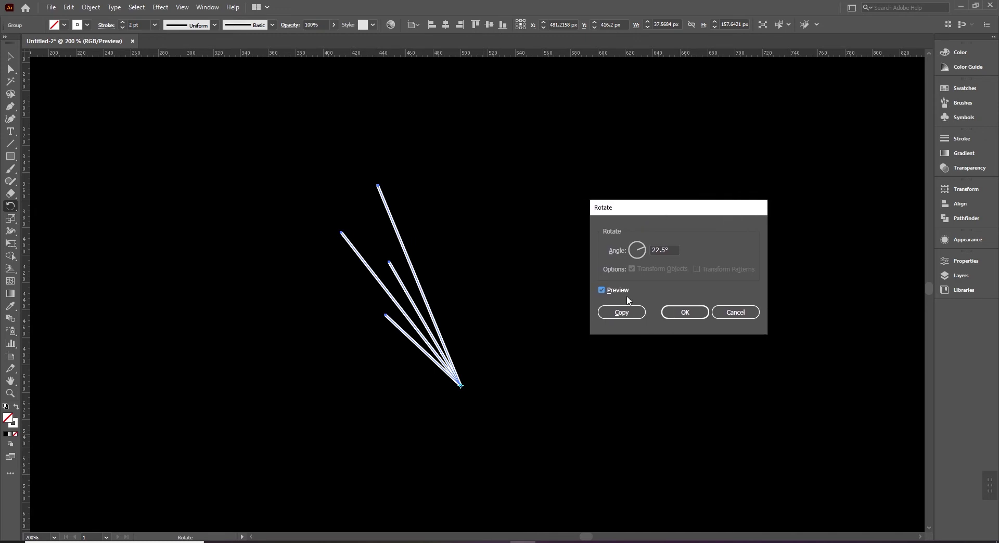
click(602, 290)
click(603, 290)
click(604, 289)
click(603, 290)
click(604, 290)
click(604, 290)
click(603, 290)
click(603, 289)
click(603, 289)
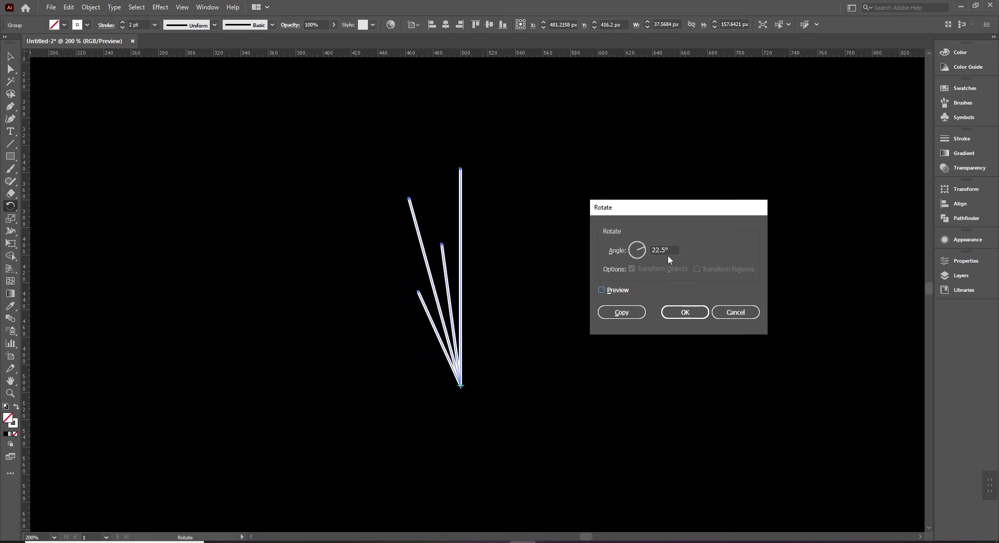
click(615, 289)
Step: Set the rotation angle to 15° and compare the grouped lines with and without the preview
click(624, 249)
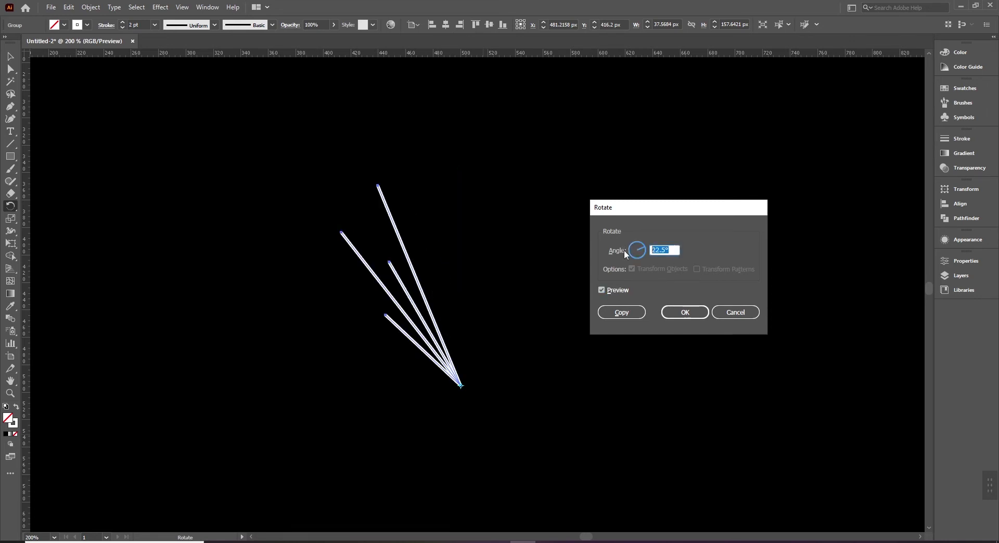
text(15)
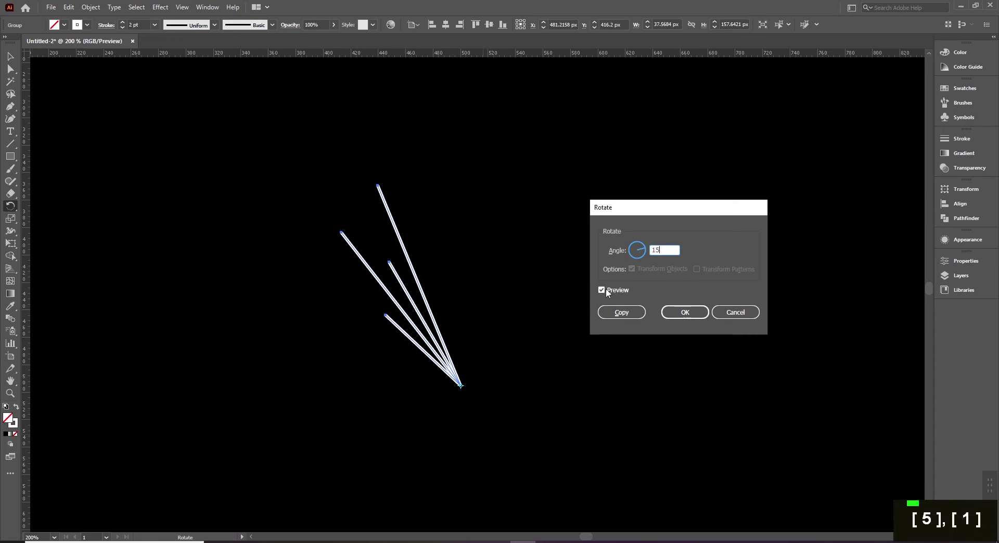
click(606, 292)
click(606, 292)
click(605, 293)
click(606, 292)
click(603, 289)
click(603, 289)
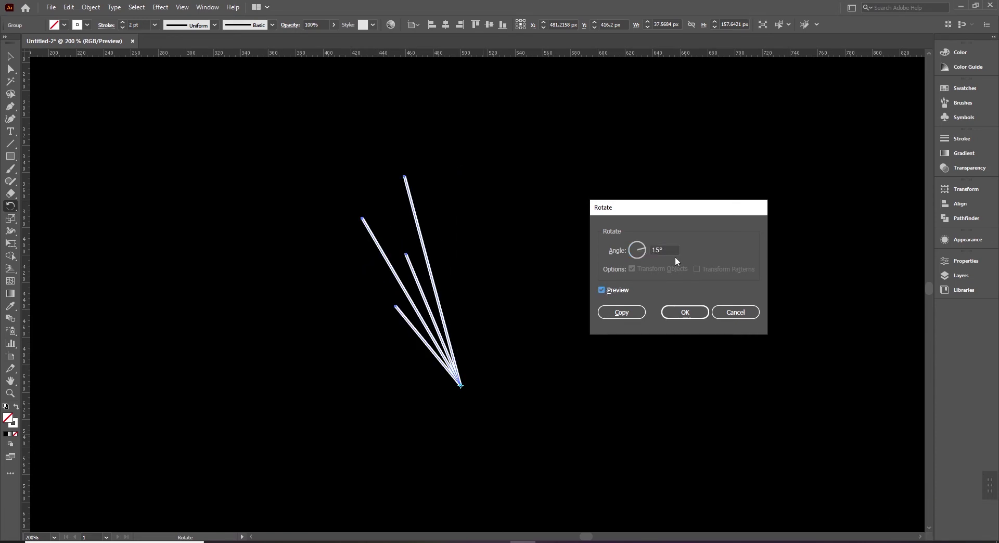
Step: Try a copy of the grouped lines rotated by 360/15 degrees, comparing the preview first, and undo the copy
click(632, 249)
text(360)
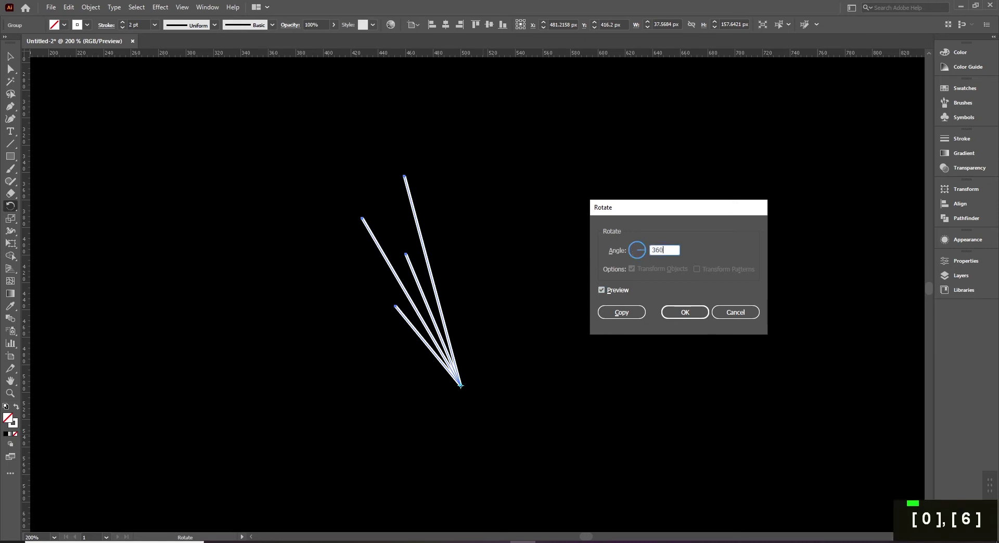
text(/15)
click(603, 290)
click(603, 289)
click(603, 290)
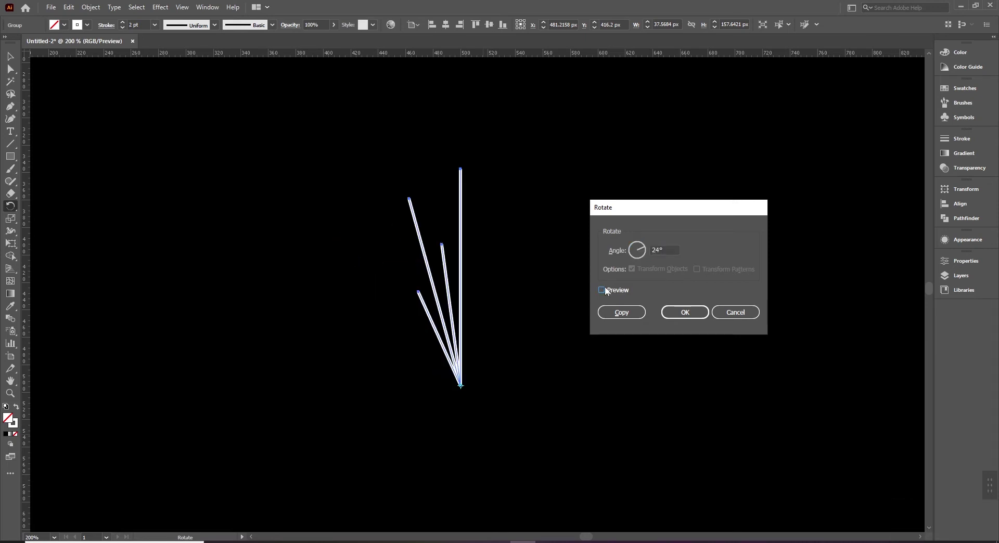
click(603, 290)
click(604, 290)
click(603, 290)
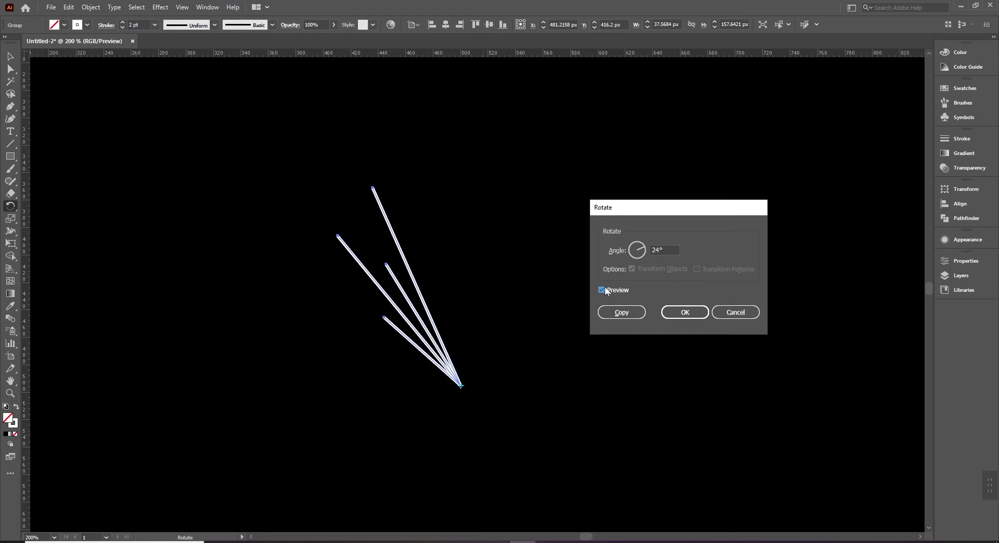
click(619, 312)
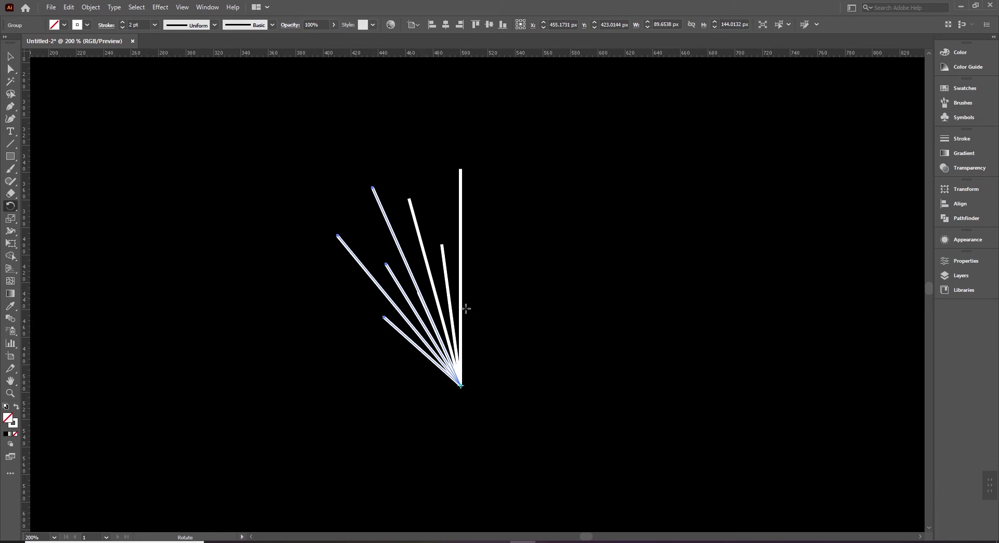
key(ctrl+z)
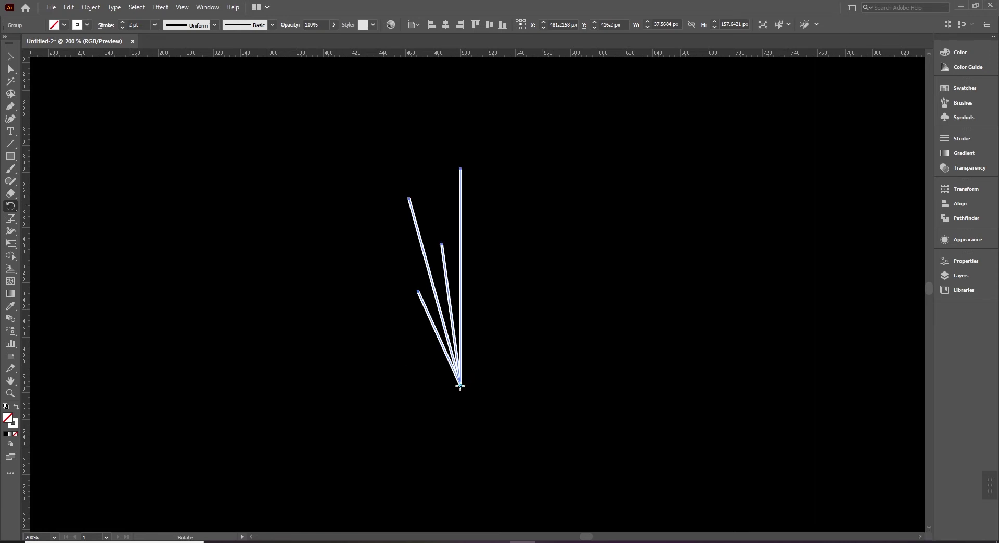
Step: Try a copy of the grouped lines rotated by 360/14 degrees about their shared bottom anchor
alt+click(459, 386)
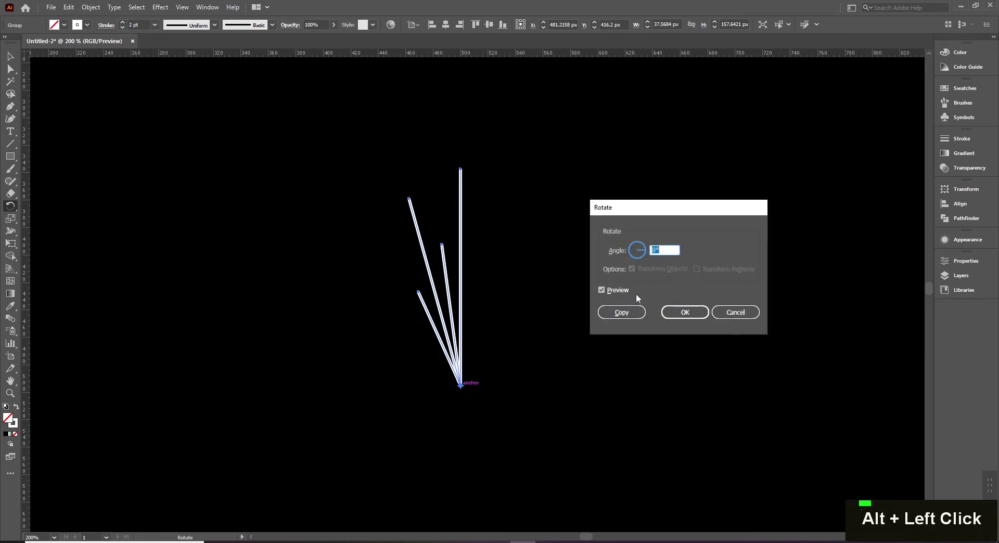
text(360)
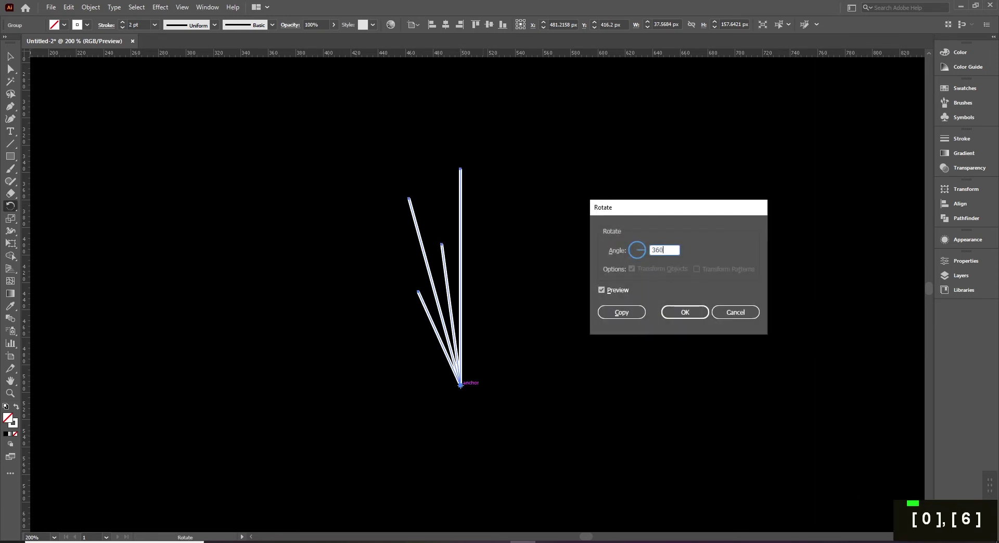
text(/)
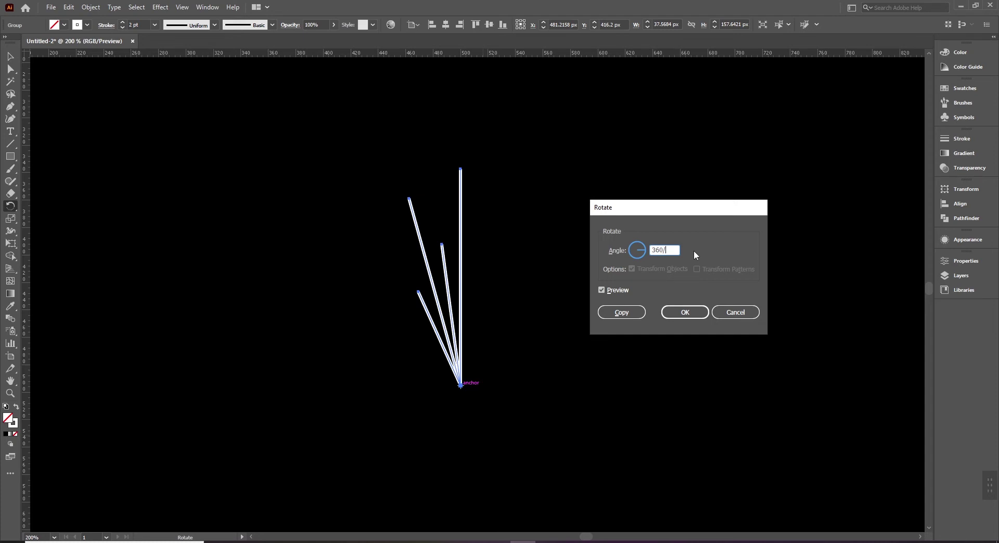
text(14)
click(638, 314)
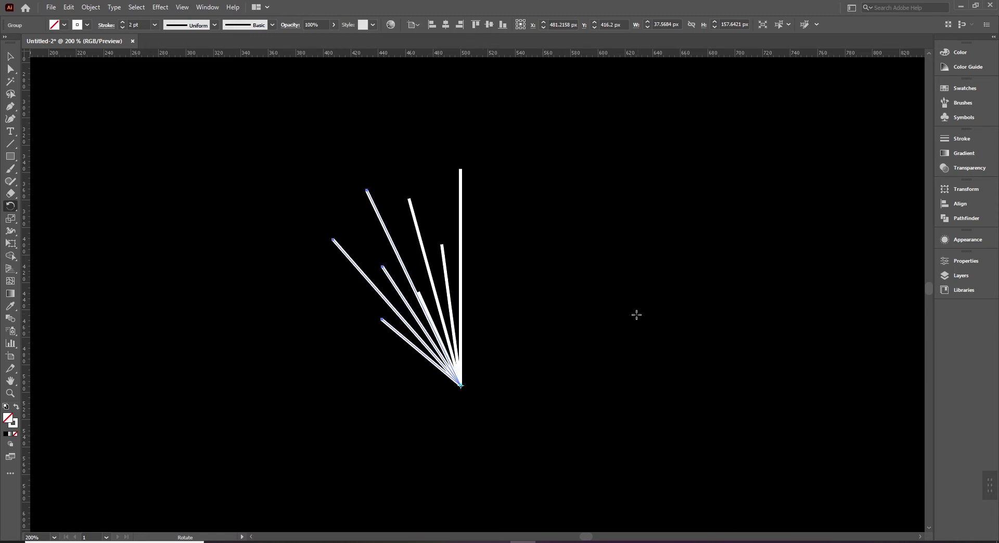
Step: Inspect up close where the rotated copy meets the original lines, and undo the copy
ctrl+click(459, 313)
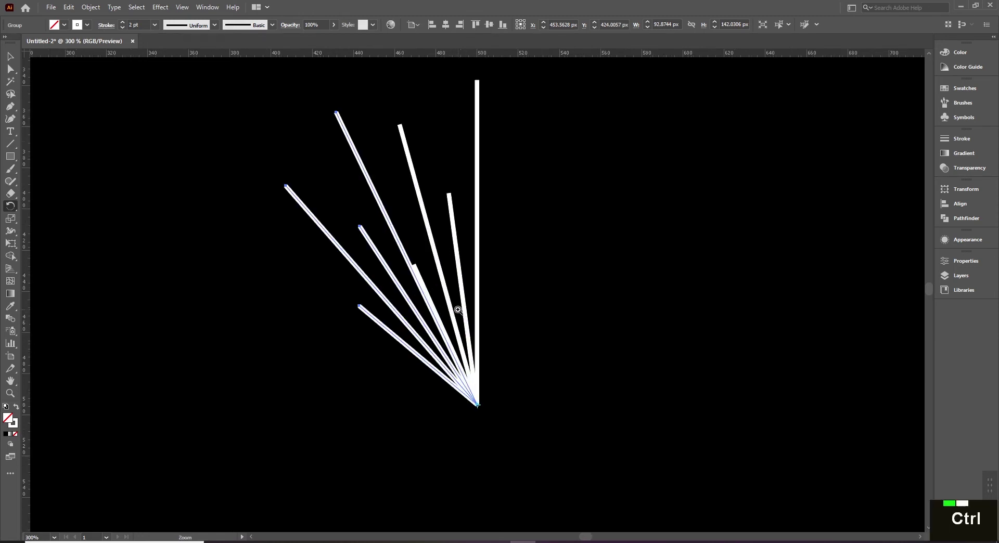
ctrl+click(415, 233)
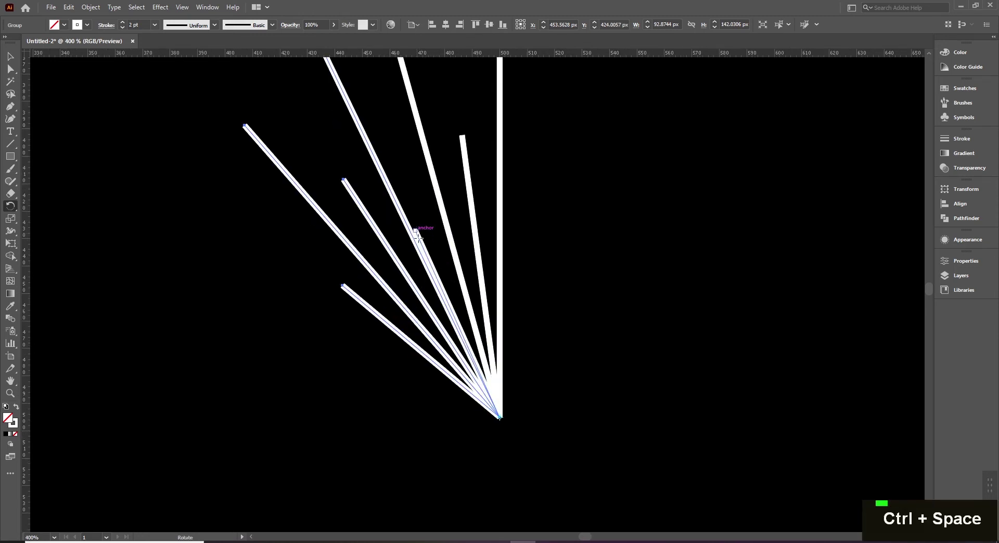
drag(457, 226, 429, 270)
ctrl+alt+click(472, 278)
ctrl+alt+click(494, 279)
drag(508, 279, 519, 273)
key(ctrl+z)
Step: Create a copy of the grouped lines rotated by 360/12 degrees about their shared bottom anchor
key(r)
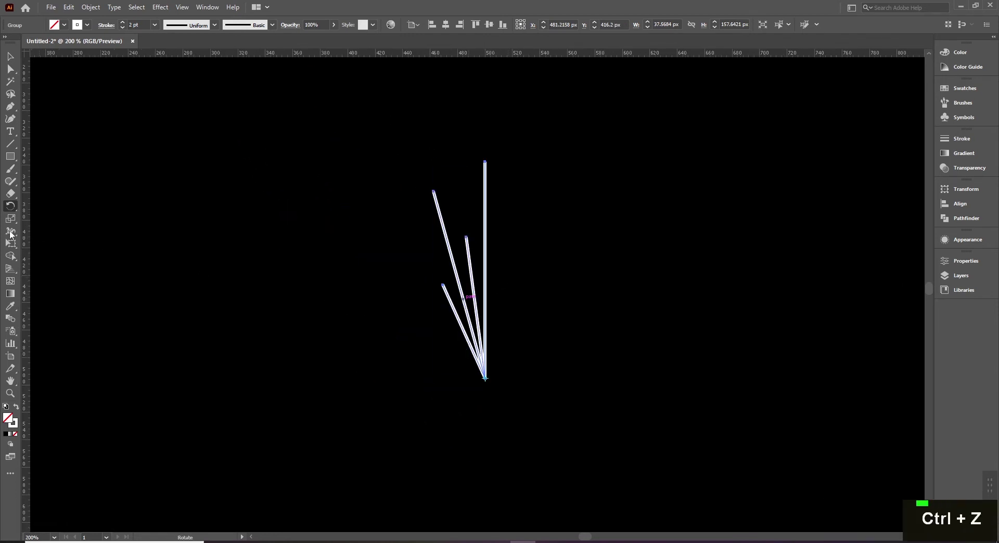
alt+click(486, 378)
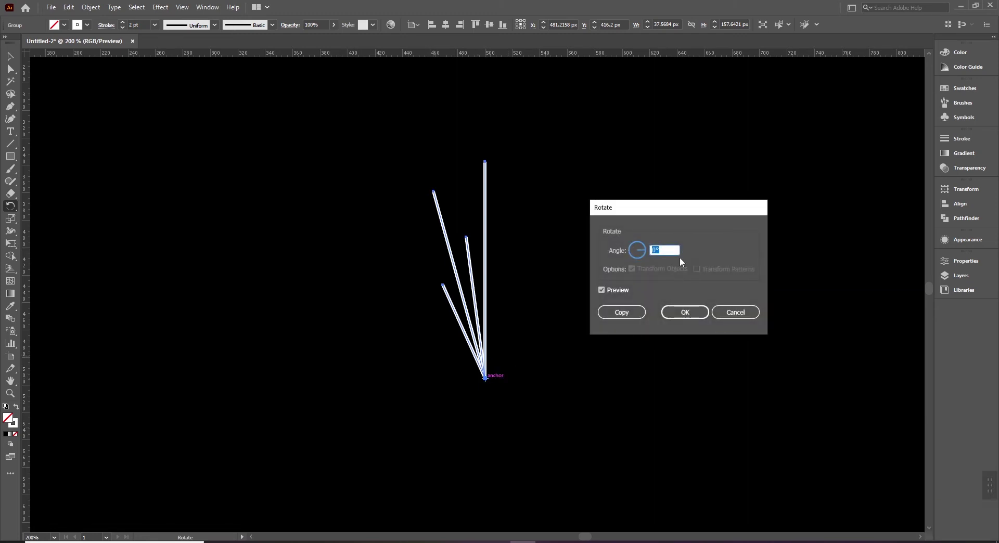
text(360/12)
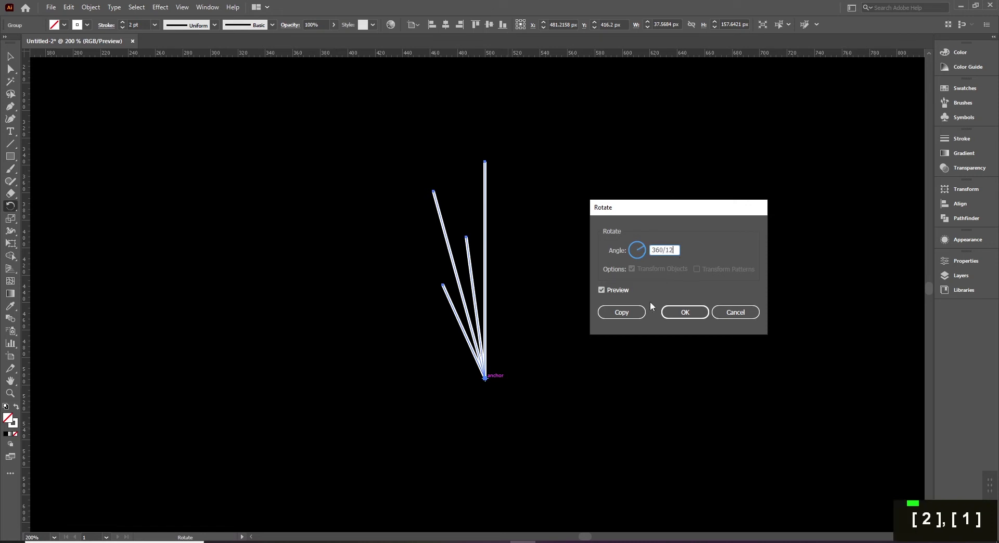
click(621, 312)
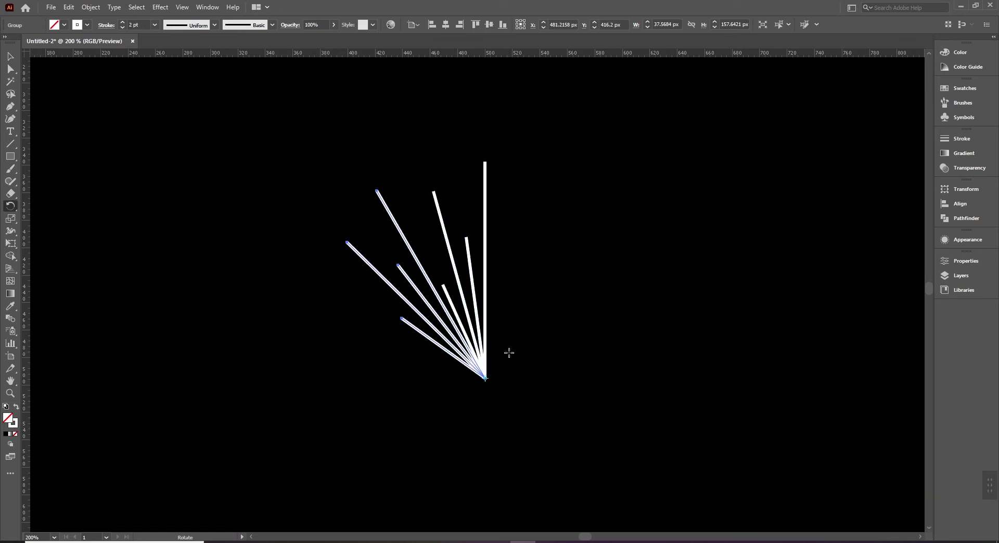
Step: Repeat the rotated copy until the line groups form a full circular firework burst, and deselect the artwork
ctrl+alt+click(475, 306)
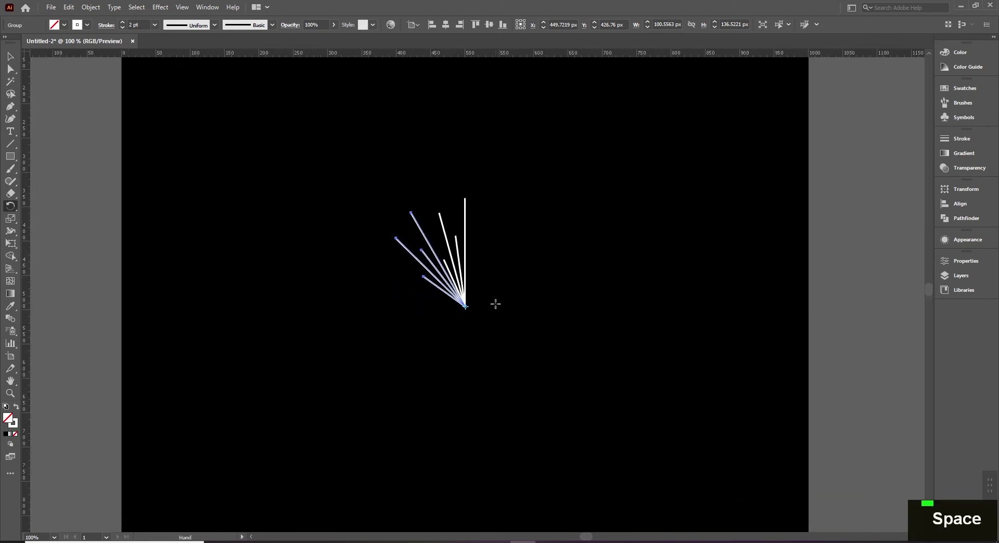
drag(503, 304, 506, 367)
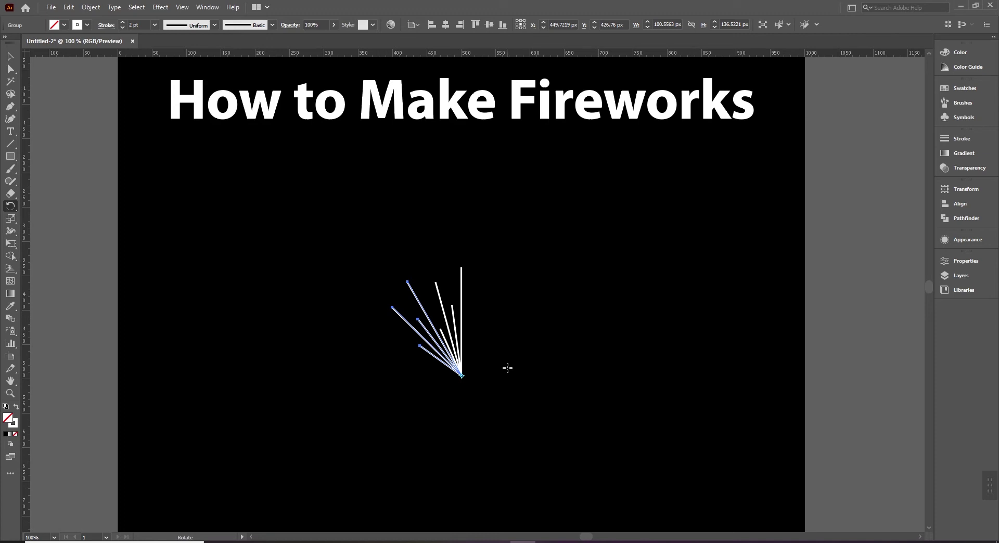
key(ctrl+d)
key(ctrl+d)
key(ctrl+d)
key(ctrl+d)
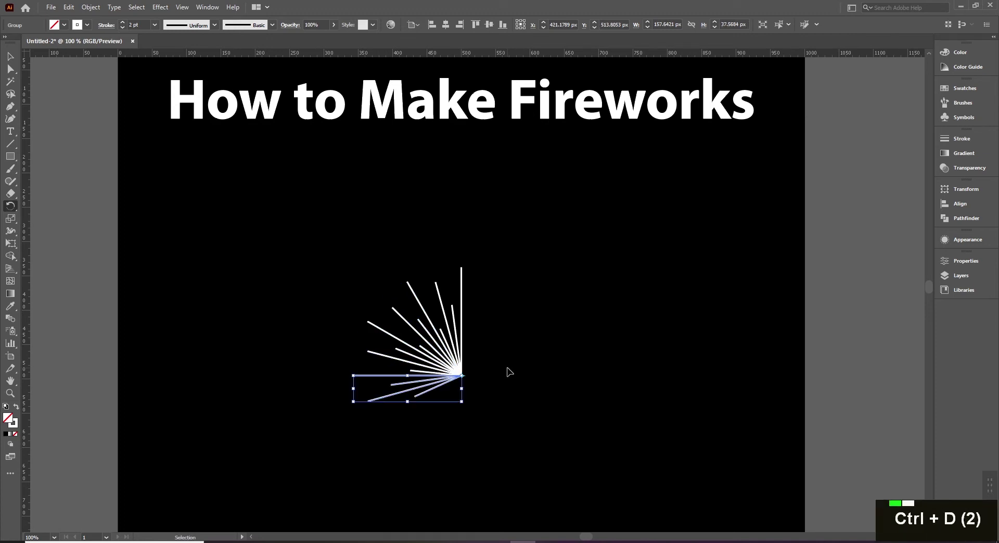
key(ctrl+d)
key(ctrl+d)
key(ctrl+d)
key(ctrl+d)
key(ctrl+d)
key(ctrl+d)
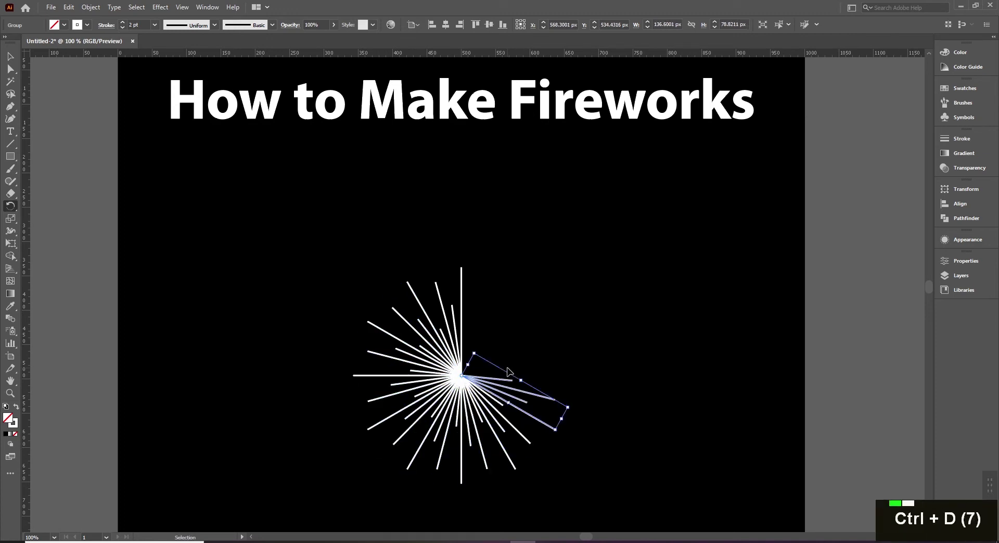
key(ctrl+d)
click(11, 57)
click(366, 245)
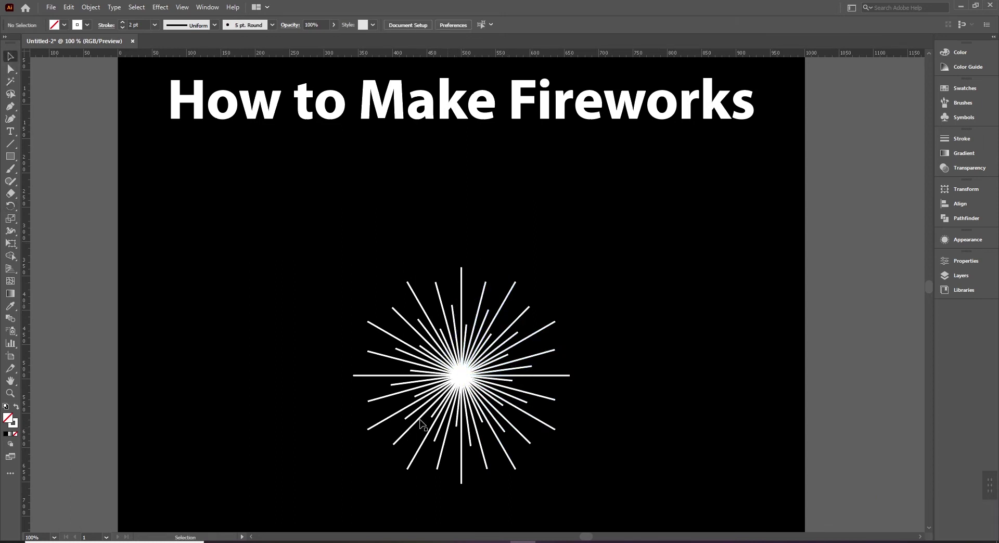
Step: Select all the rotated line copies of the firework burst and group them into one object
drag(504, 421, 509, 402)
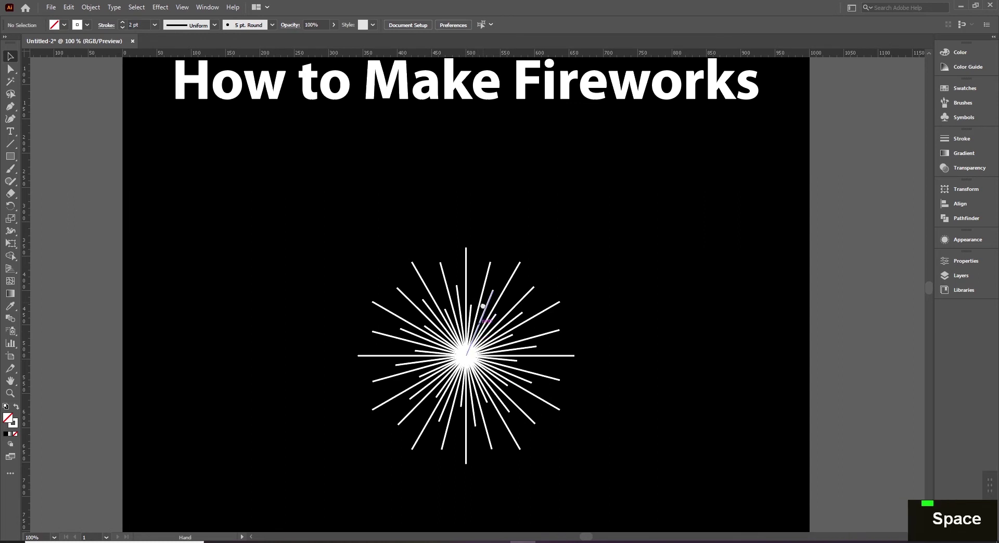
drag(481, 306, 483, 324)
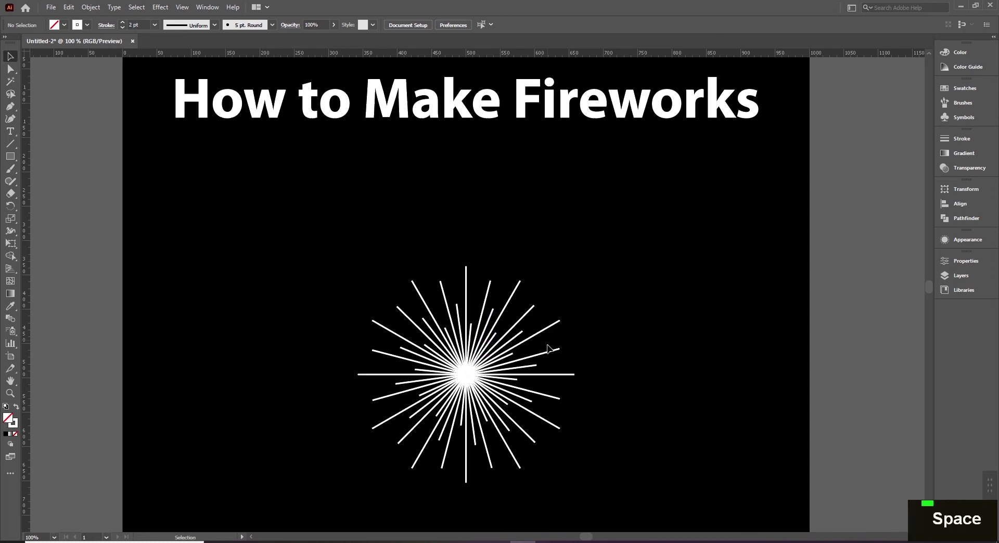
drag(303, 237, 629, 518)
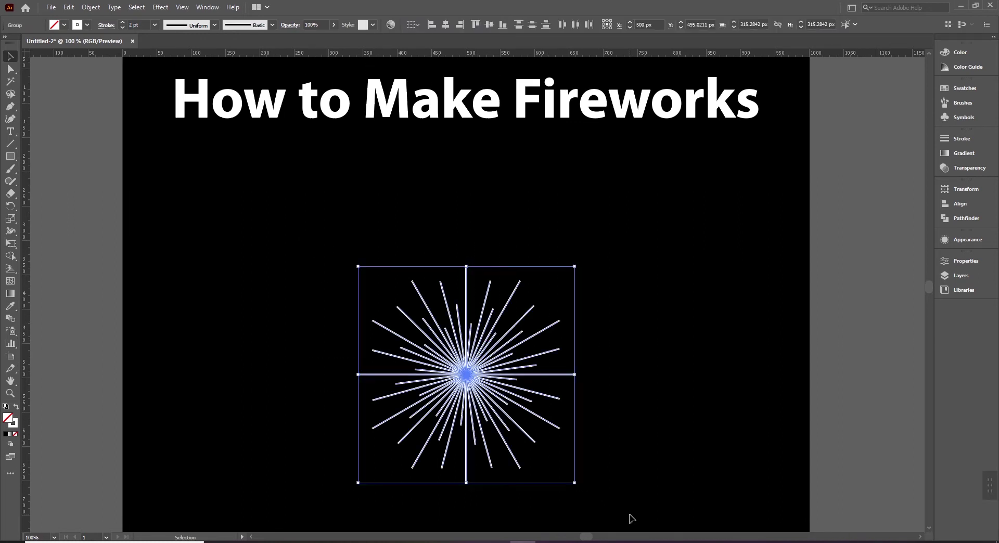
right_click(499, 370)
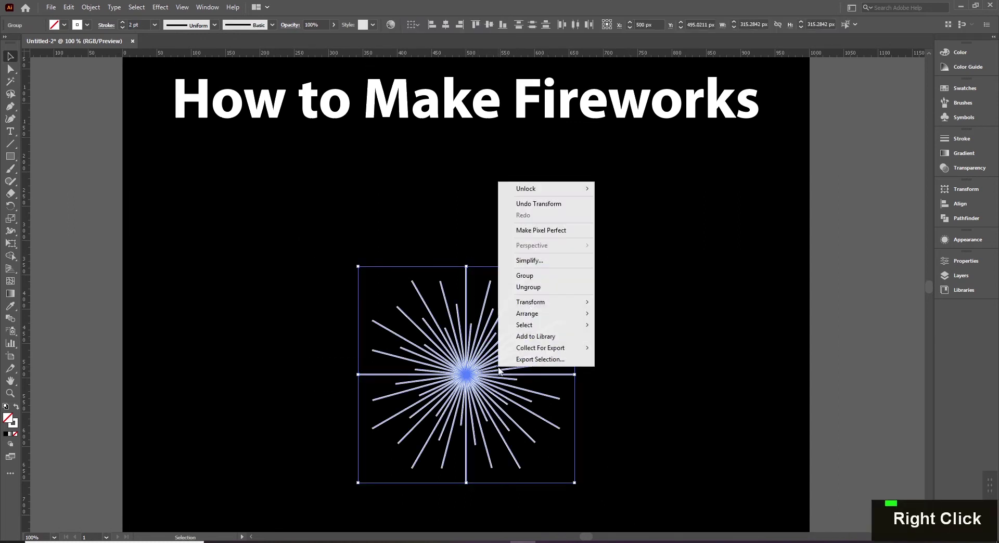
click(561, 277)
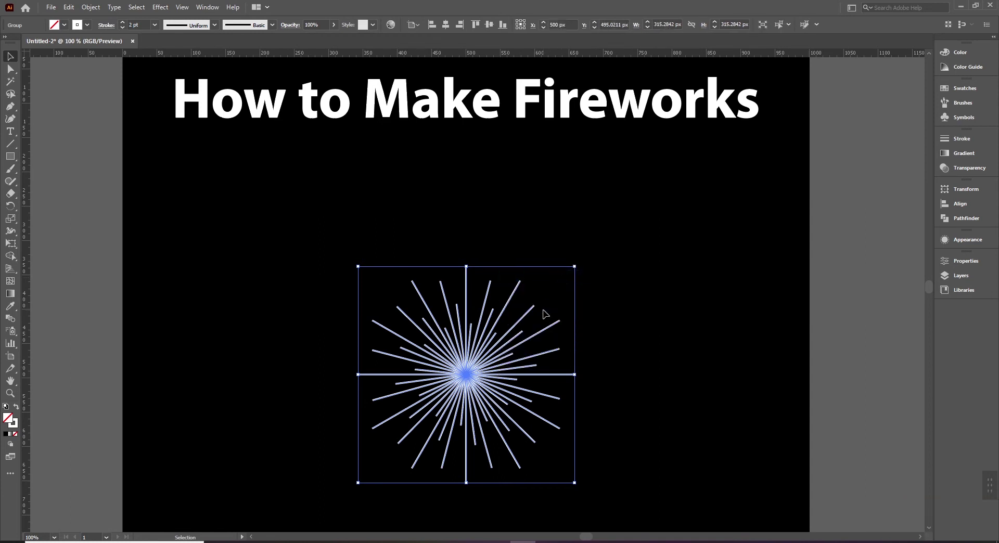
Step: Apply Width Profile 1 to the grouped burst's strokes so the lines taper, and deselect the burst
click(86, 25)
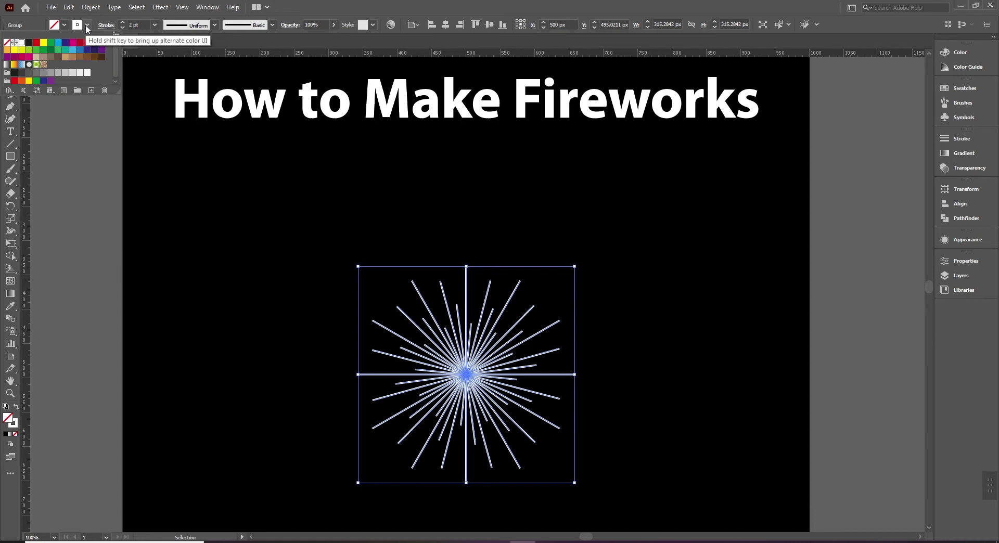
click(87, 26)
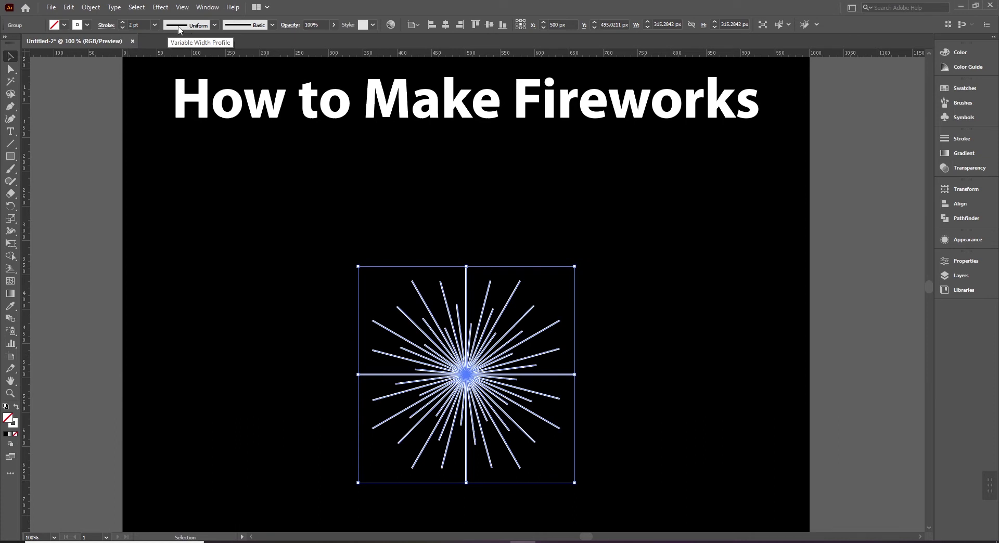
click(217, 26)
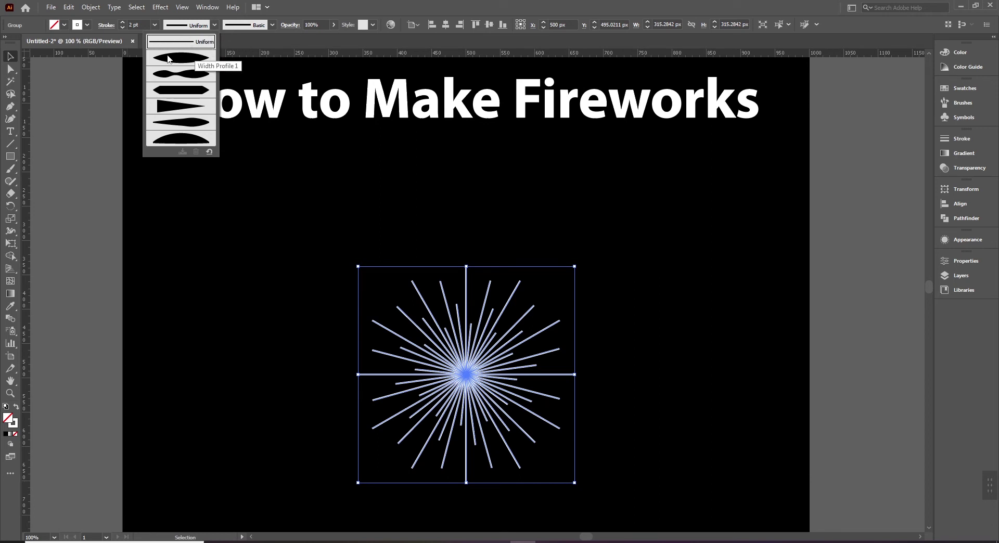
click(211, 62)
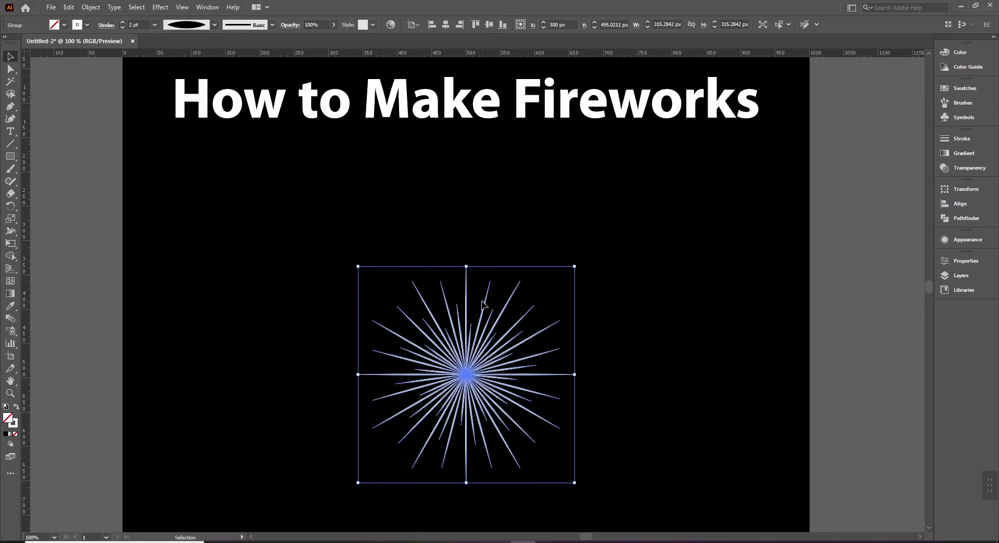
click(587, 348)
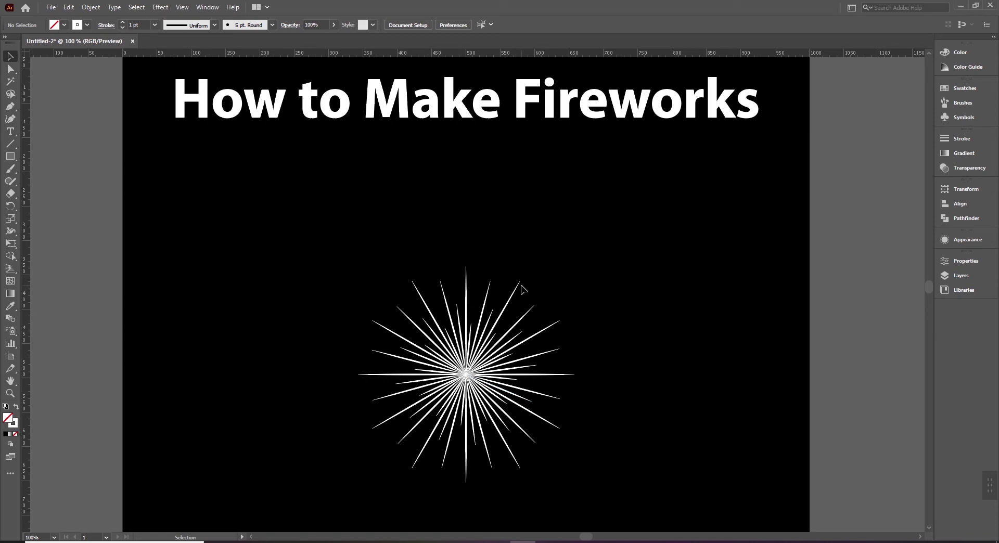
Step: Start an Arch warp effect on the firework burst with the preview on and the horizontal bend at 64%
click(480, 367)
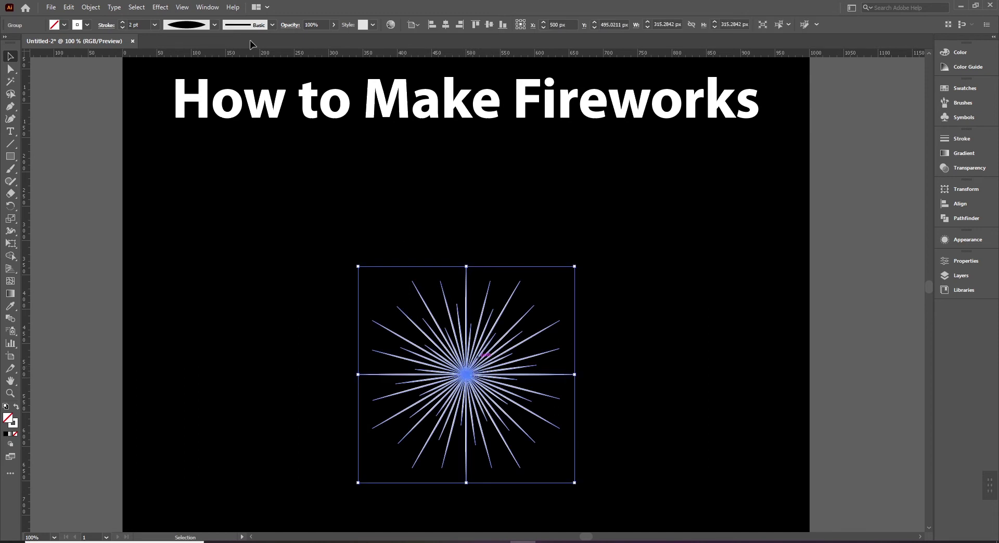
click(161, 8)
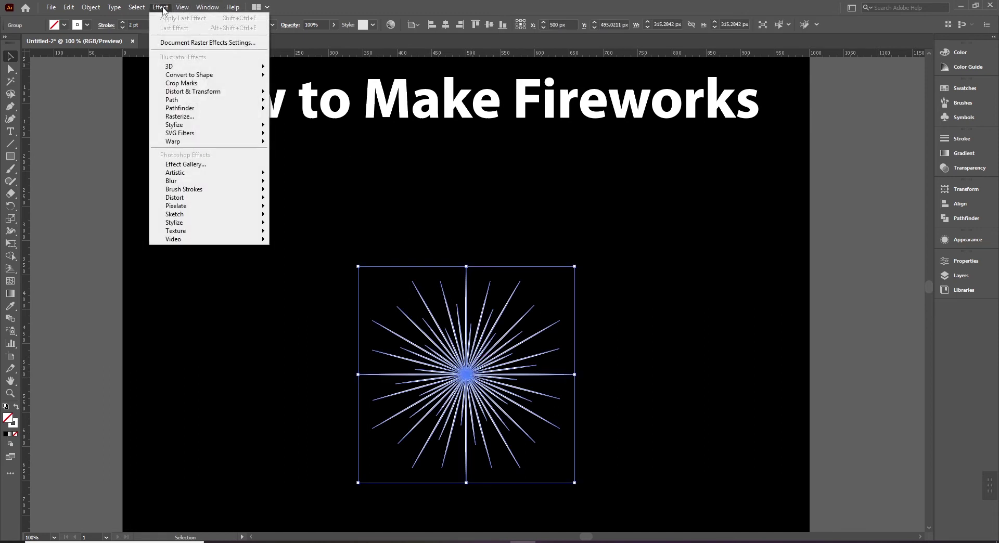
mouse_move(223, 145)
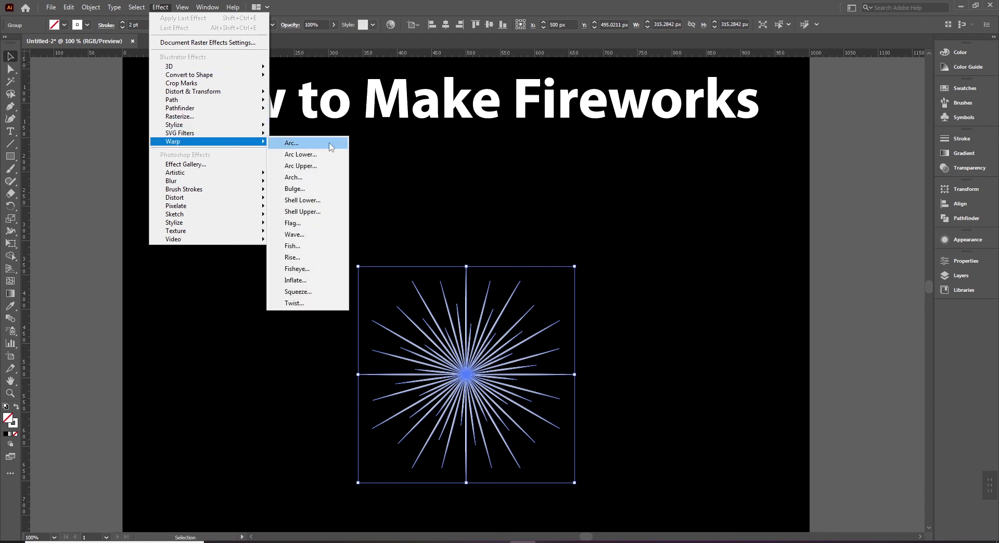
click(318, 179)
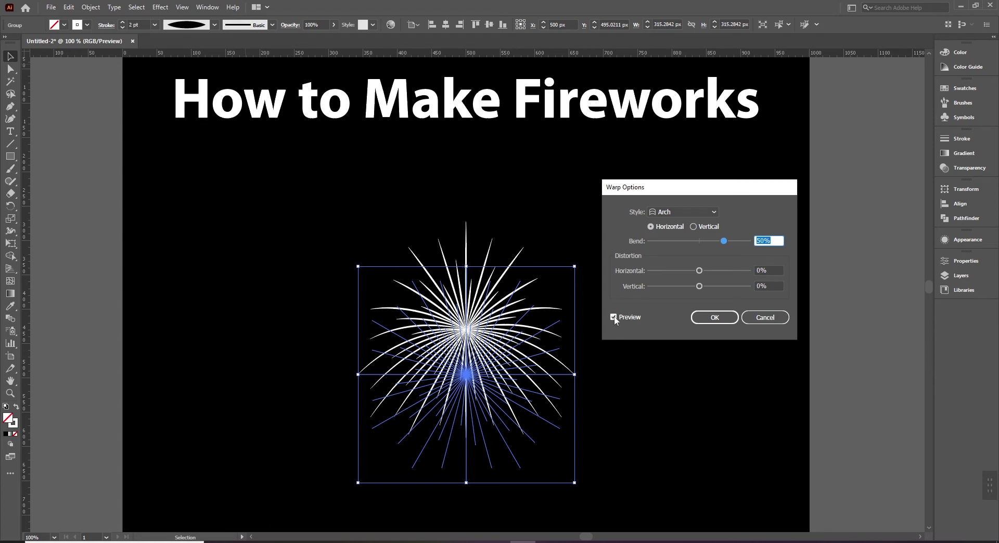
click(614, 318)
drag(723, 246, 731, 245)
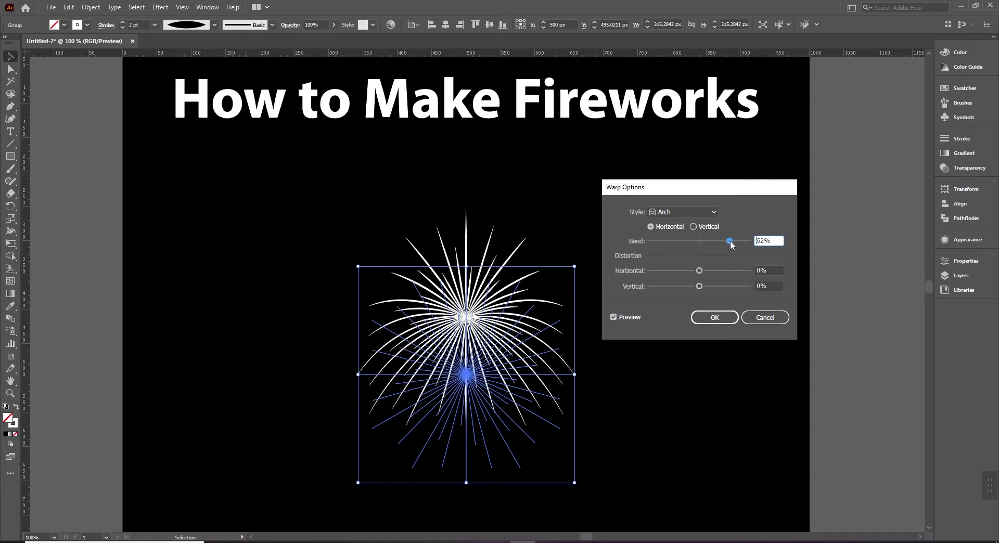
Step: Preview the Arc warp style on the burst and switch the style back to Arch
click(714, 211)
click(681, 224)
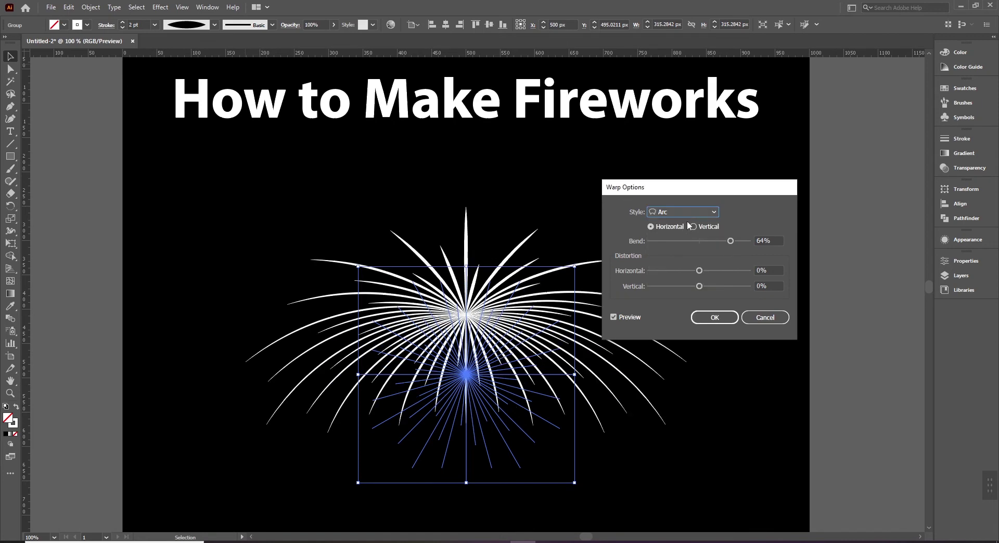
click(689, 214)
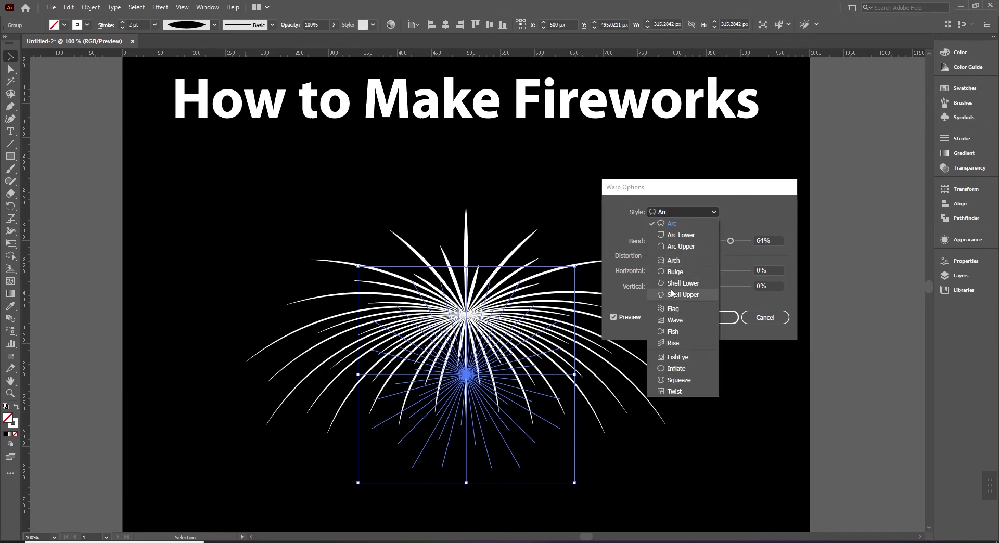
click(685, 261)
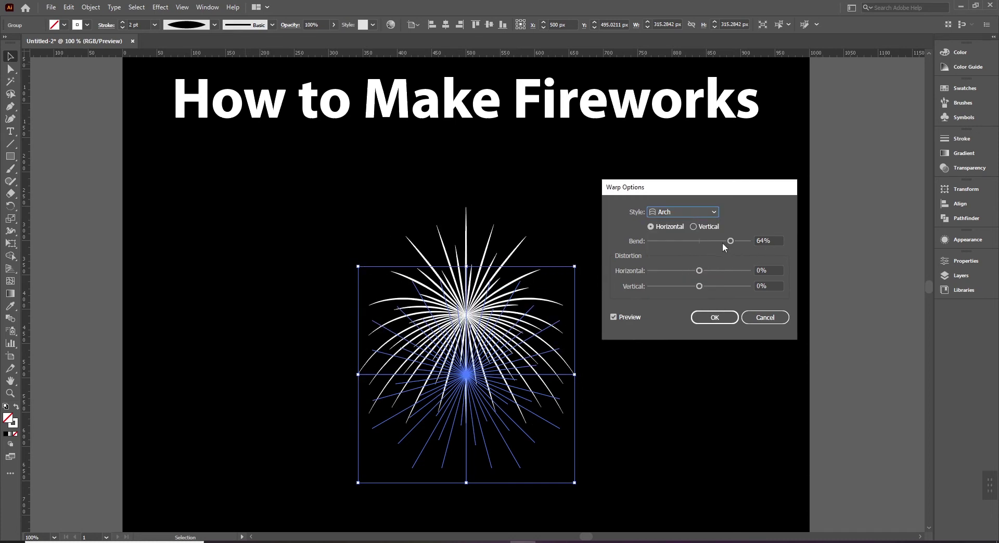
Step: Apply the Arch warp with a 76% bend, expand the burst's appearance, and deselect it
drag(730, 241, 737, 244)
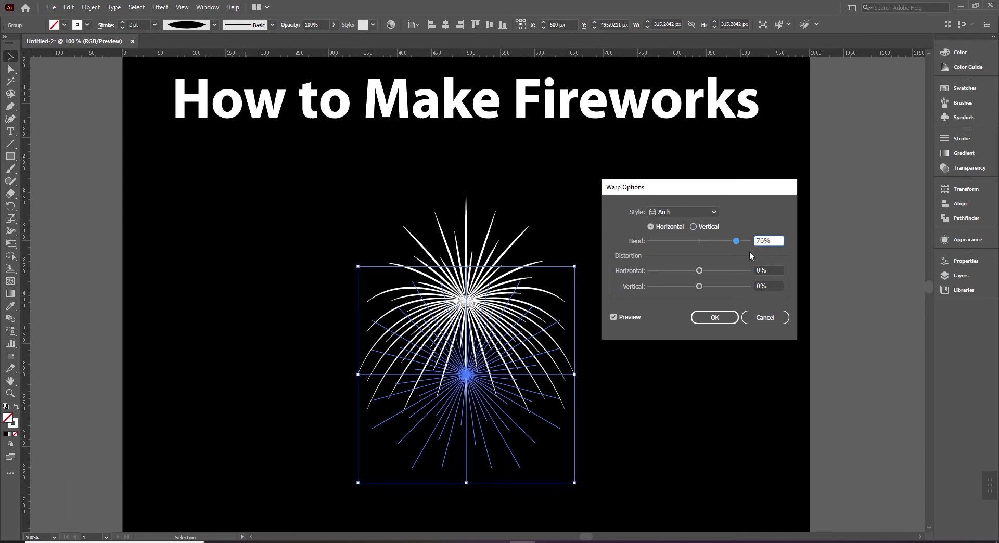
click(710, 315)
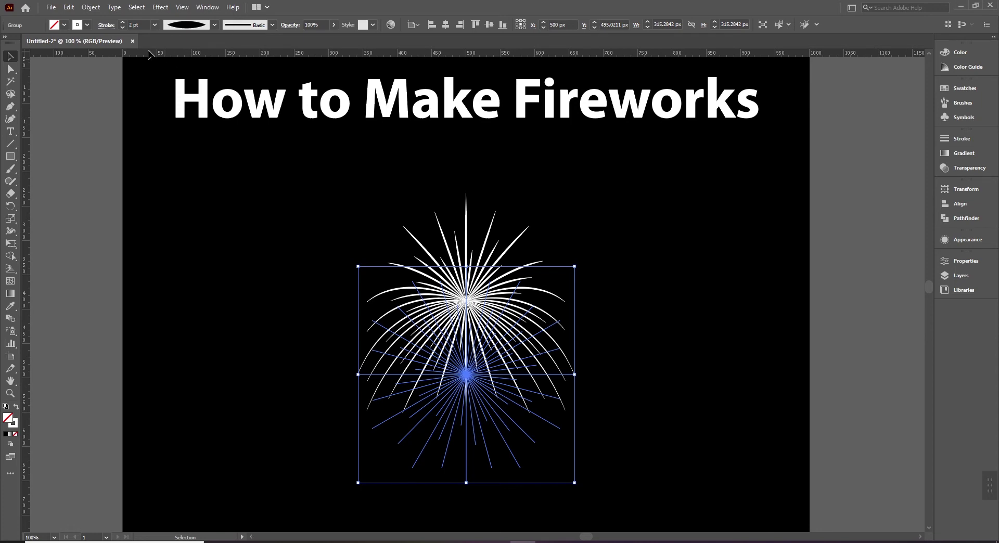
click(91, 7)
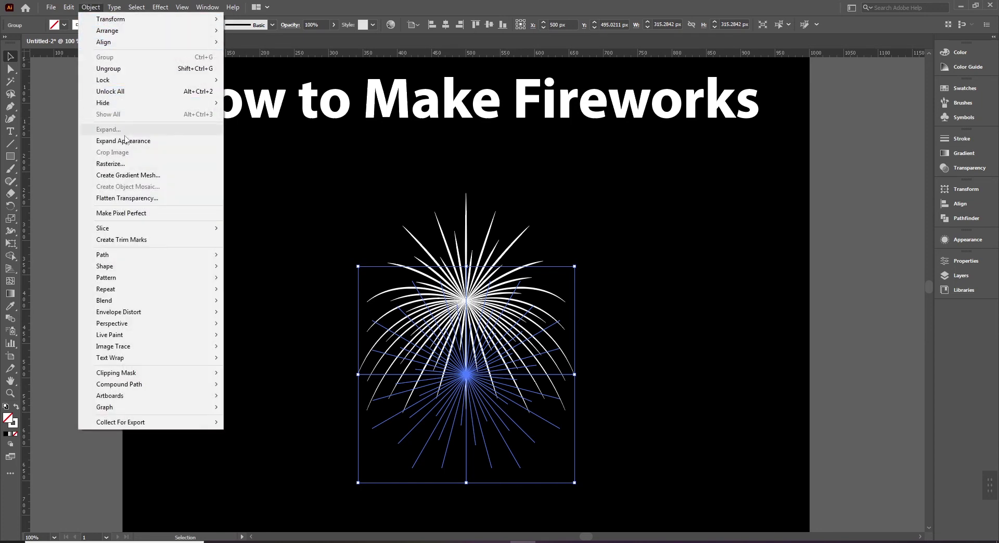
click(169, 144)
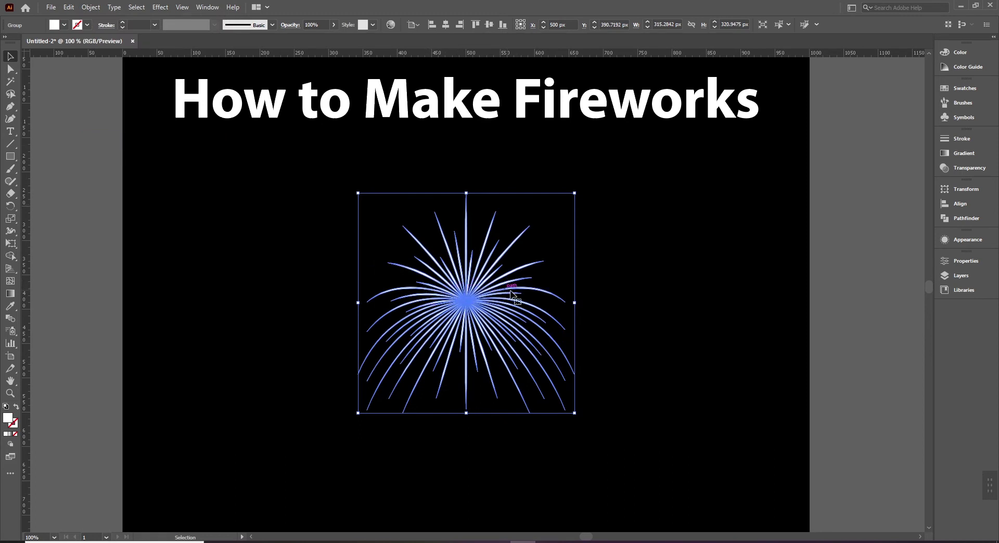
click(571, 301)
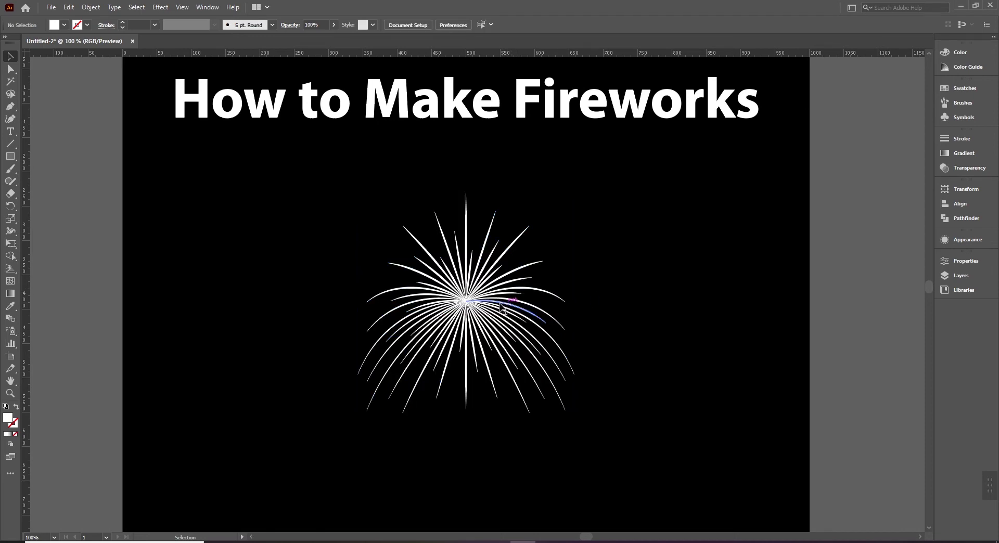
click(517, 300)
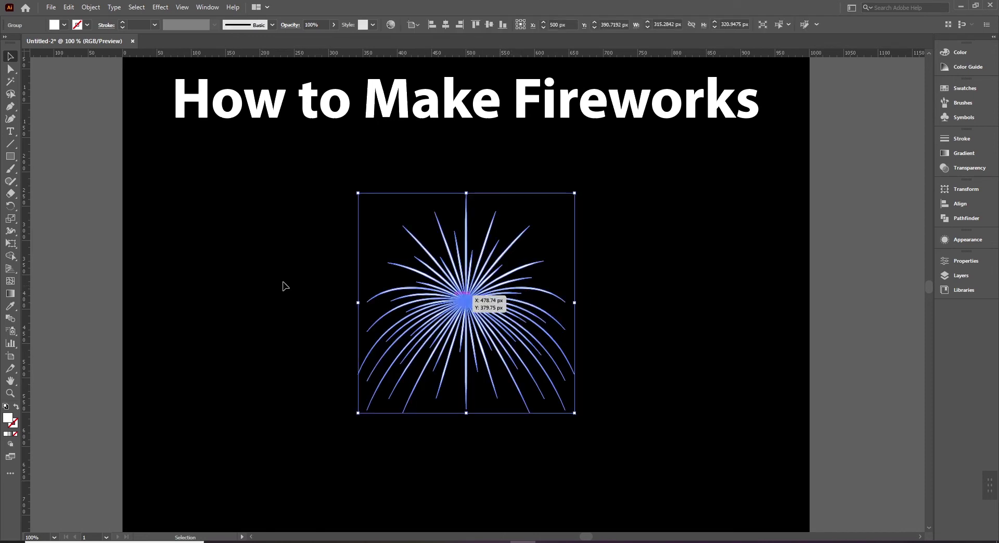
click(87, 25)
click(88, 24)
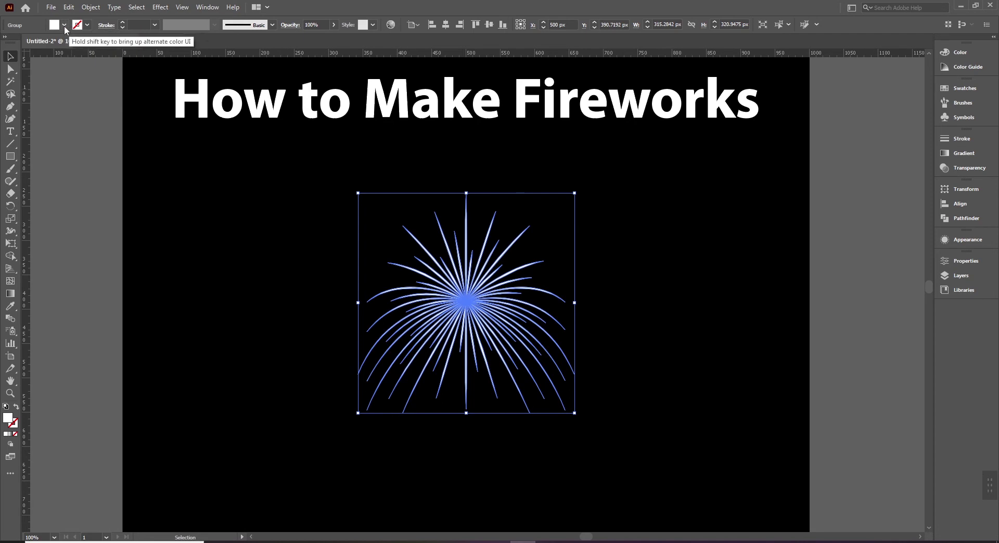
click(64, 25)
click(260, 257)
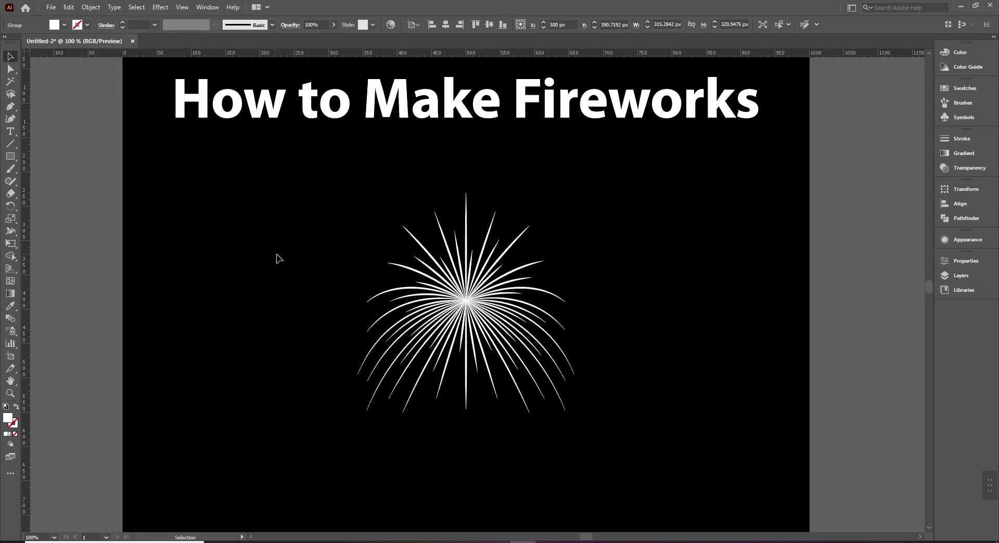
Step: Give the expanded firework burst a linear white-to-black gradient fill at 0°
click(500, 316)
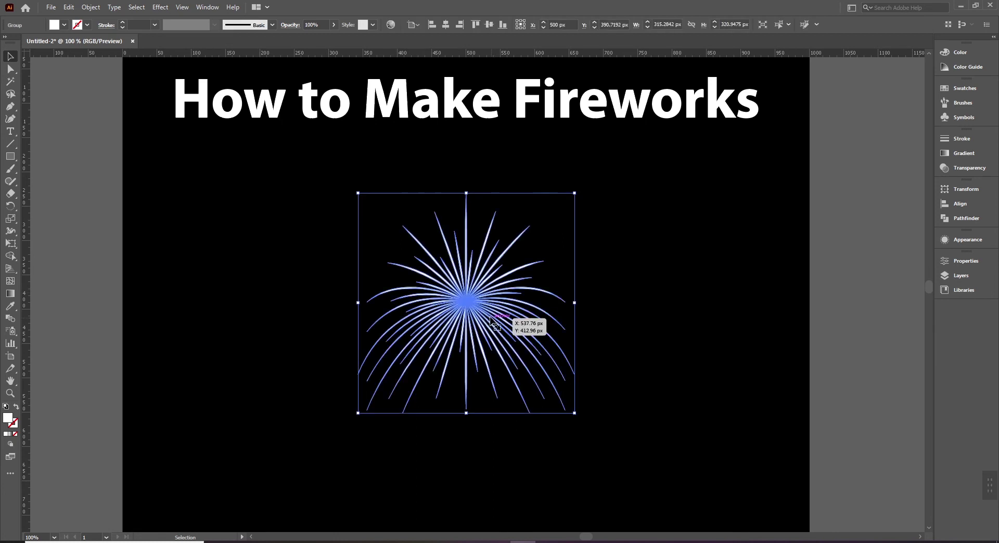
click(965, 154)
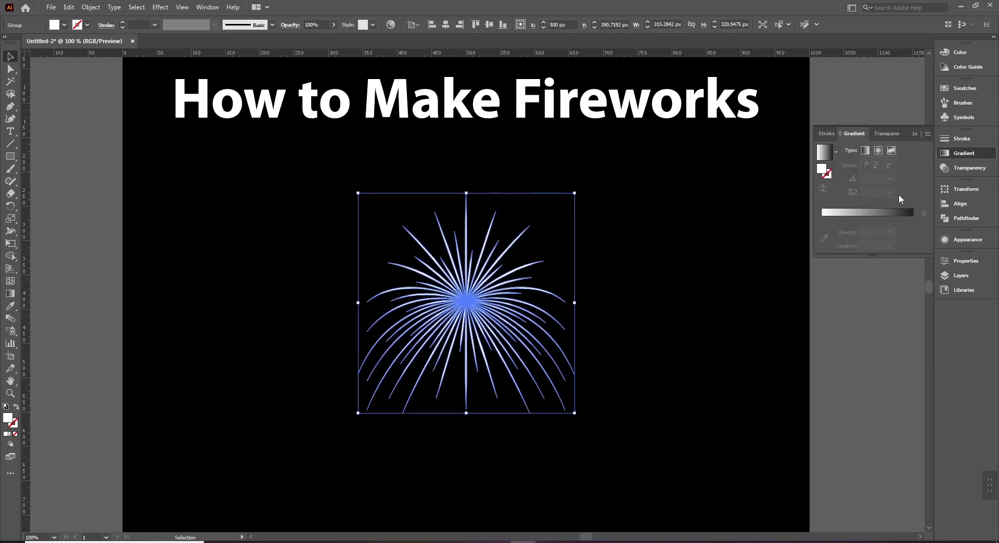
click(964, 153)
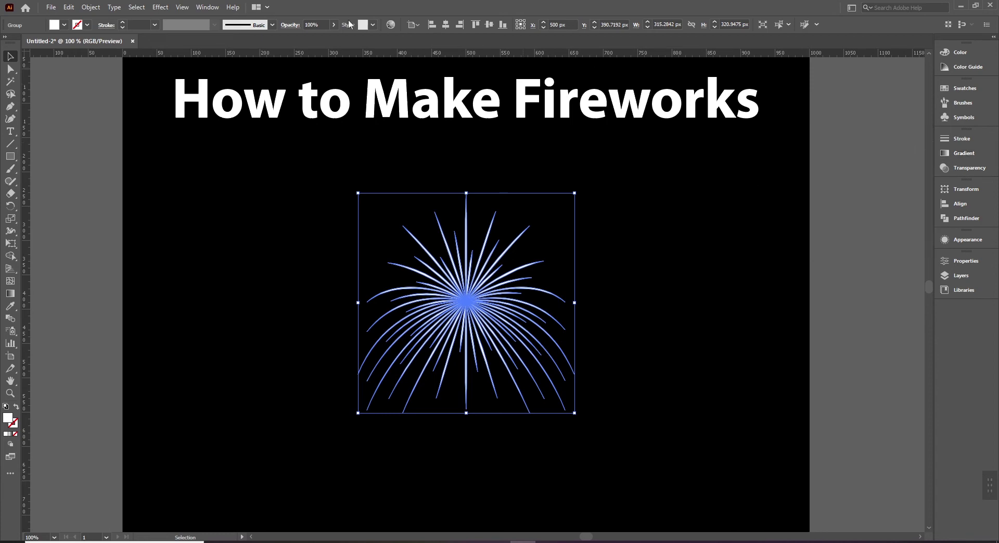
click(207, 7)
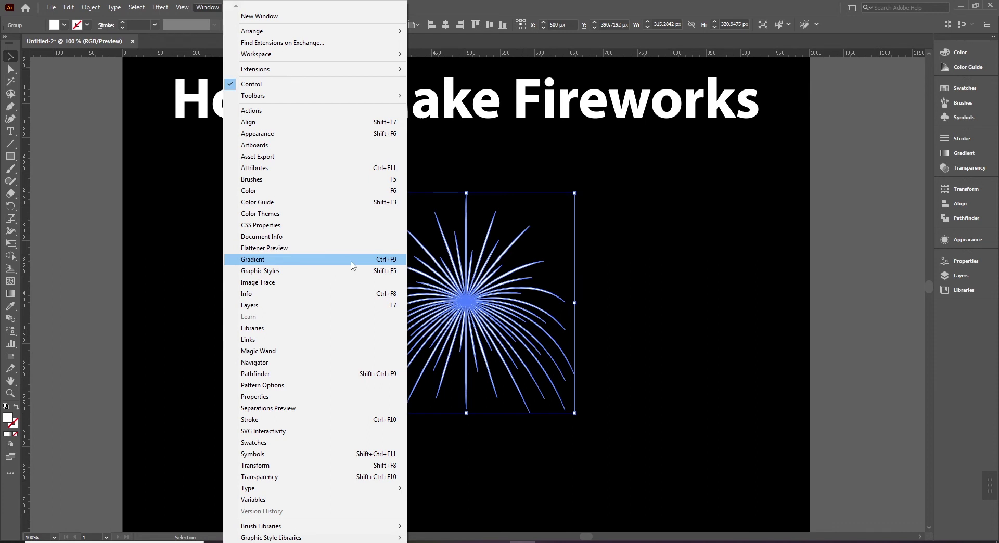
click(285, 263)
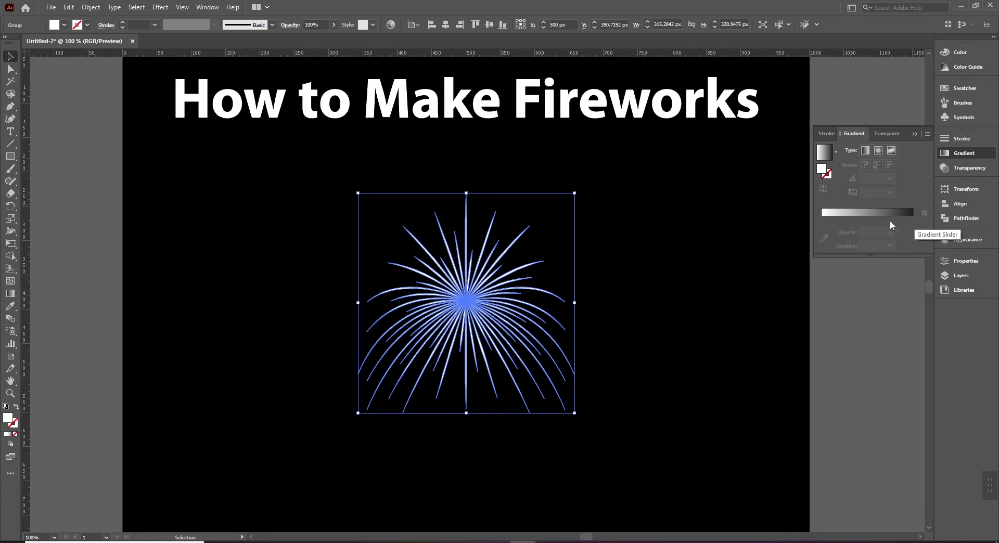
click(912, 217)
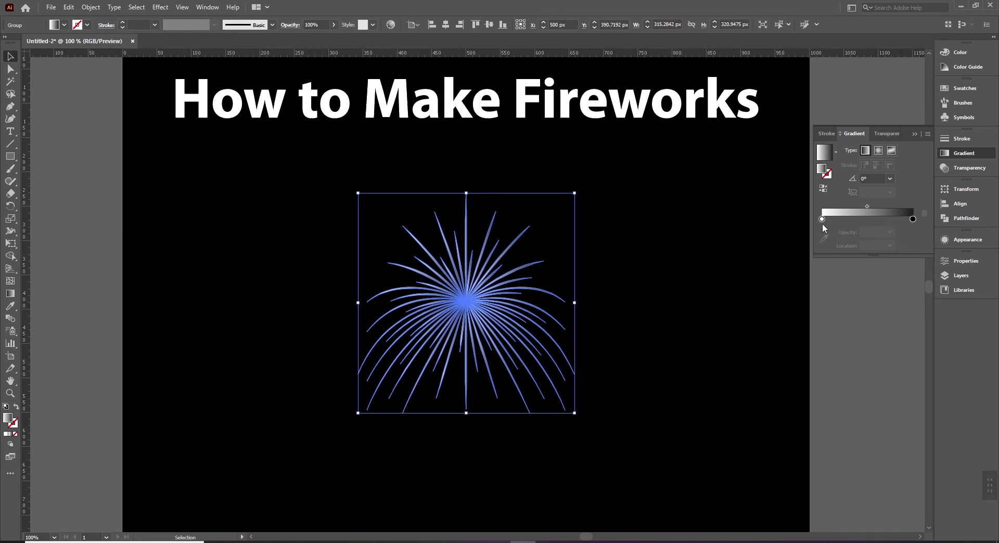
double_click(913, 219)
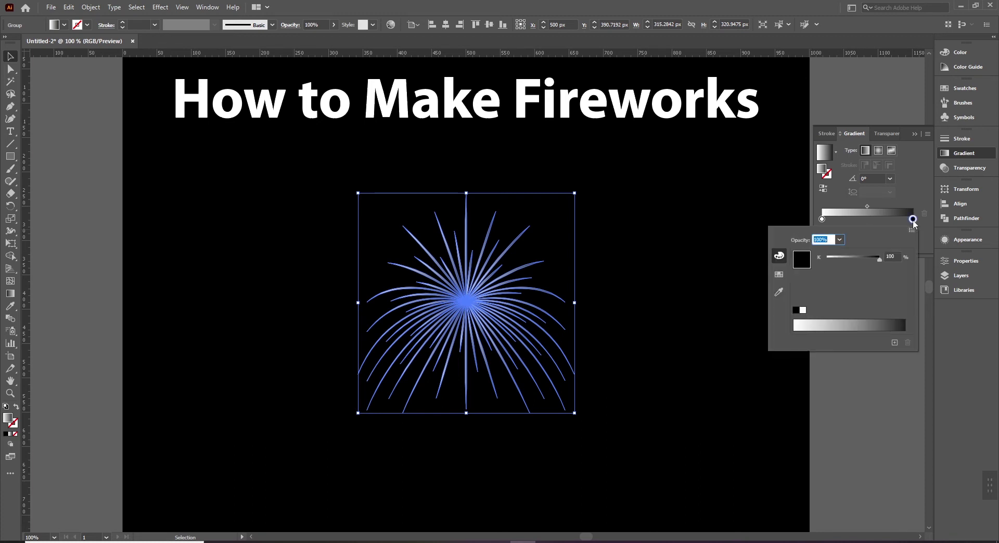
click(779, 276)
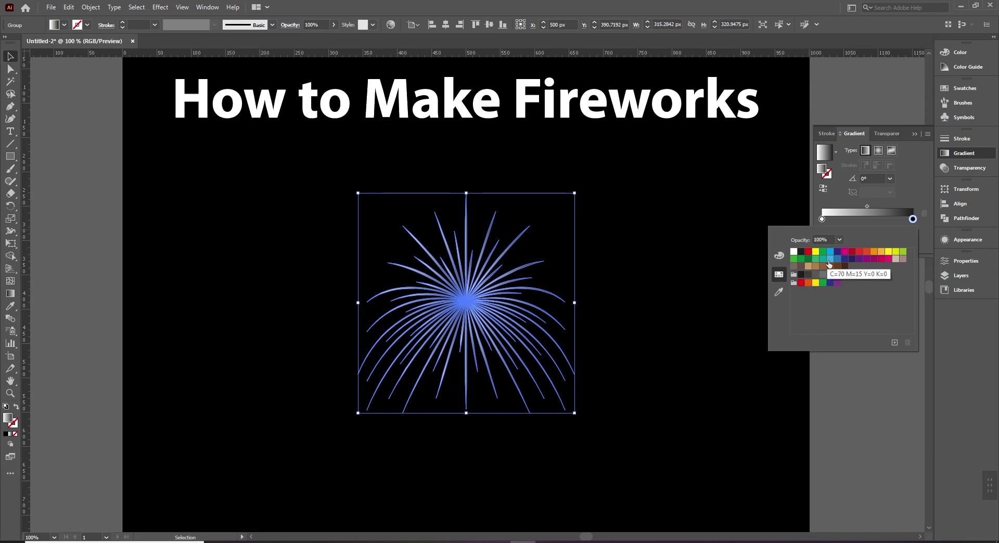
click(777, 292)
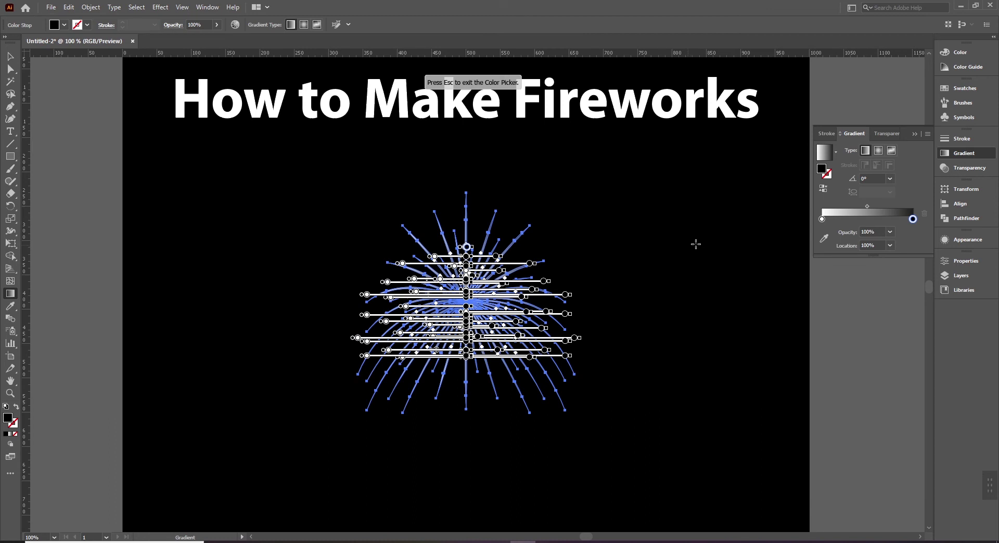
key(Escape)
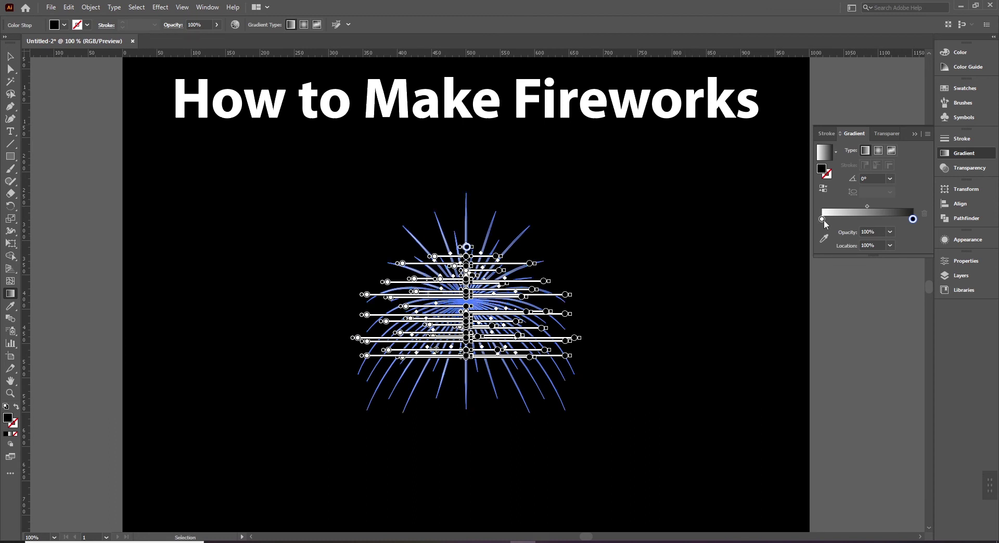
Step: Recolour the black end stop of the burst's gradient with the red-orange swatch
double_click(913, 220)
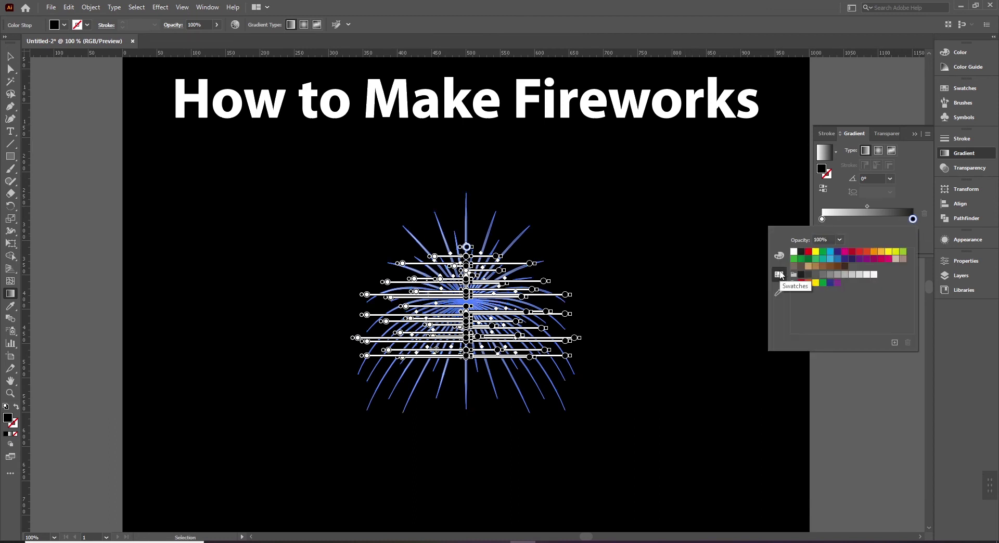
click(866, 253)
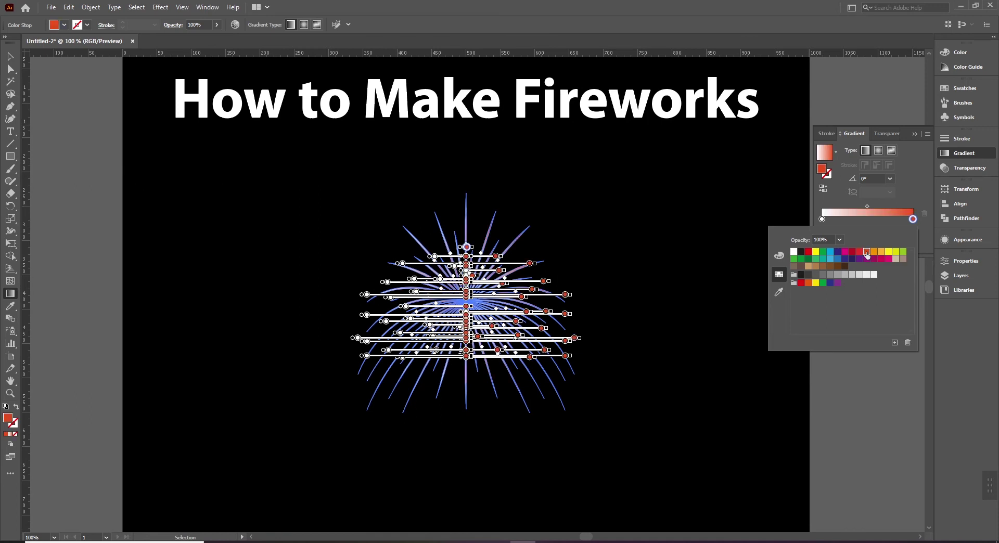
click(913, 193)
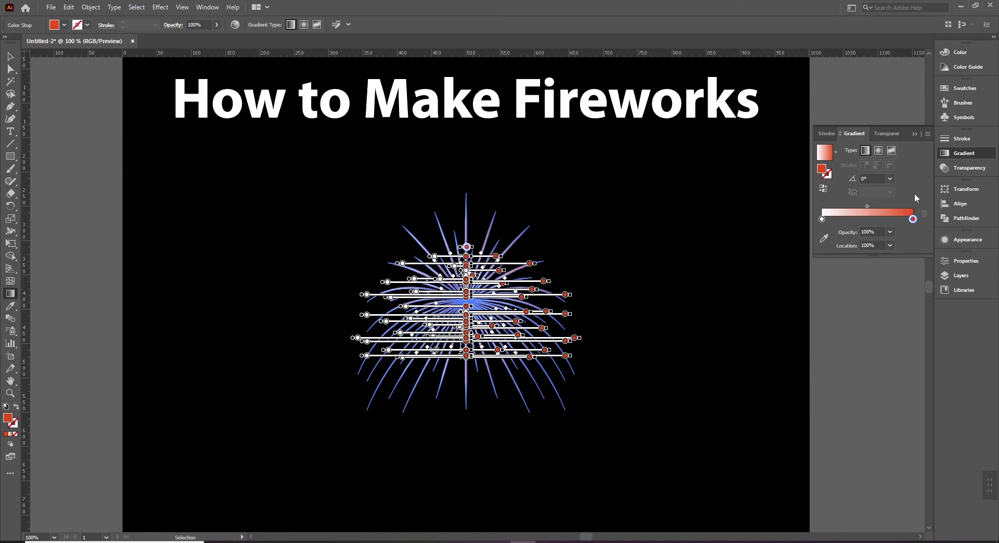
Step: Add a gradient stop at the 50% location, colour it with the orange swatch, and deselect the burst
click(867, 219)
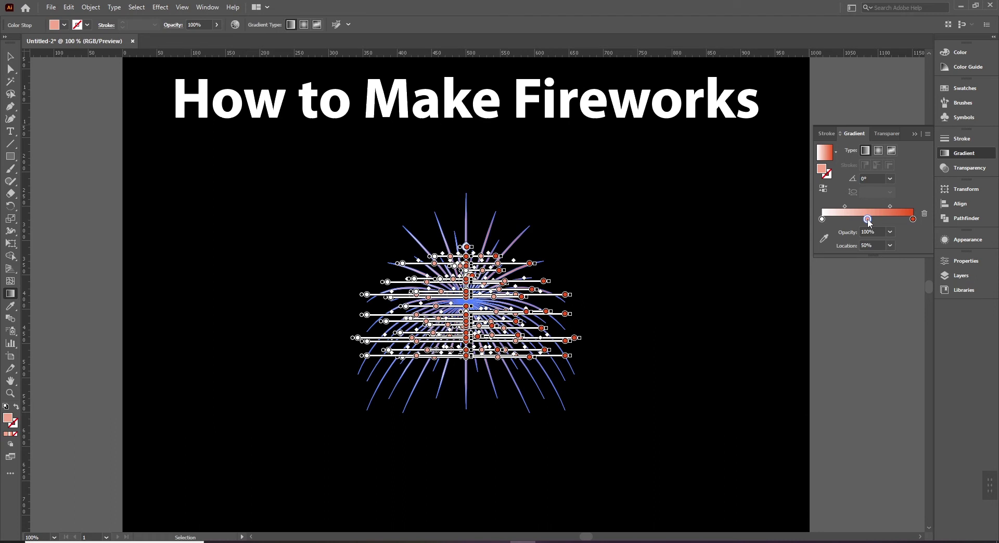
double_click(867, 220)
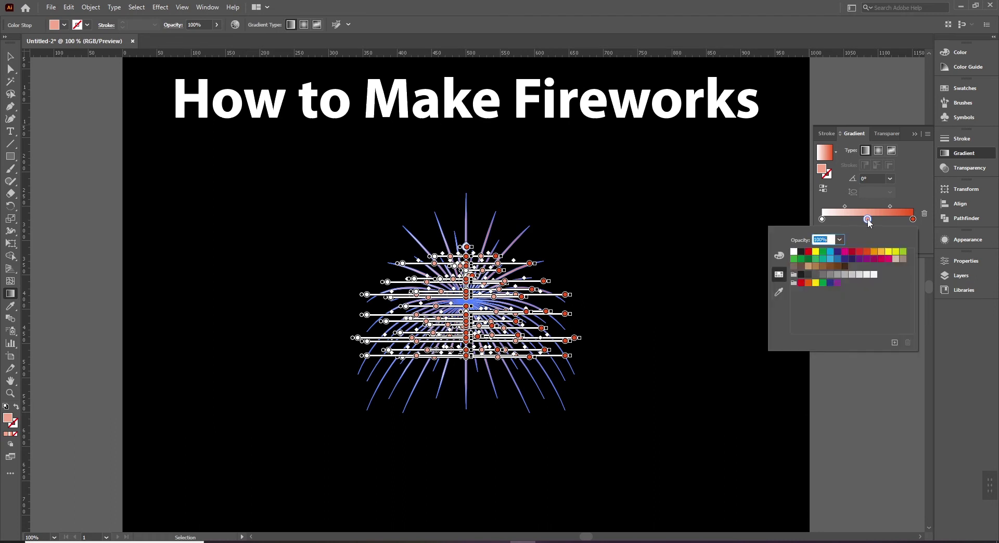
click(874, 254)
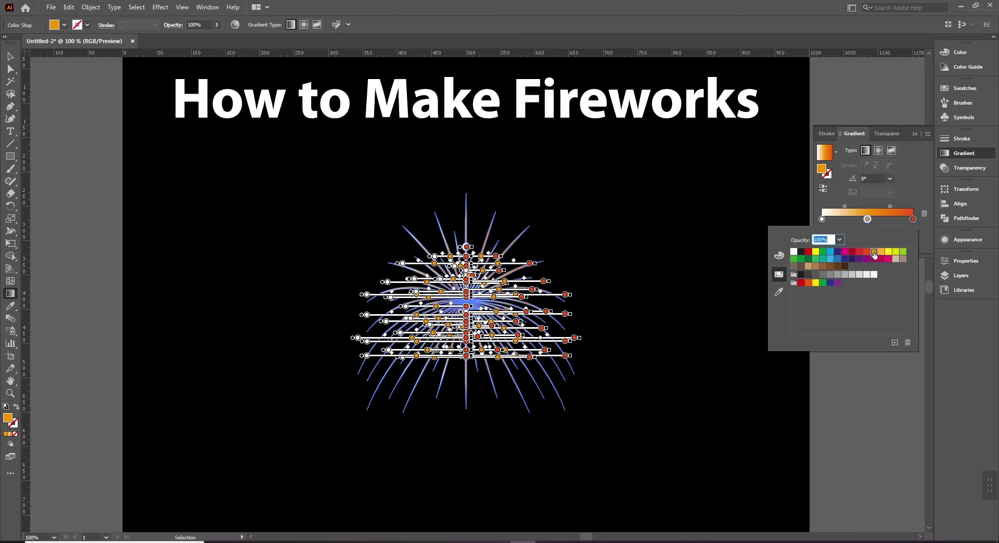
click(912, 191)
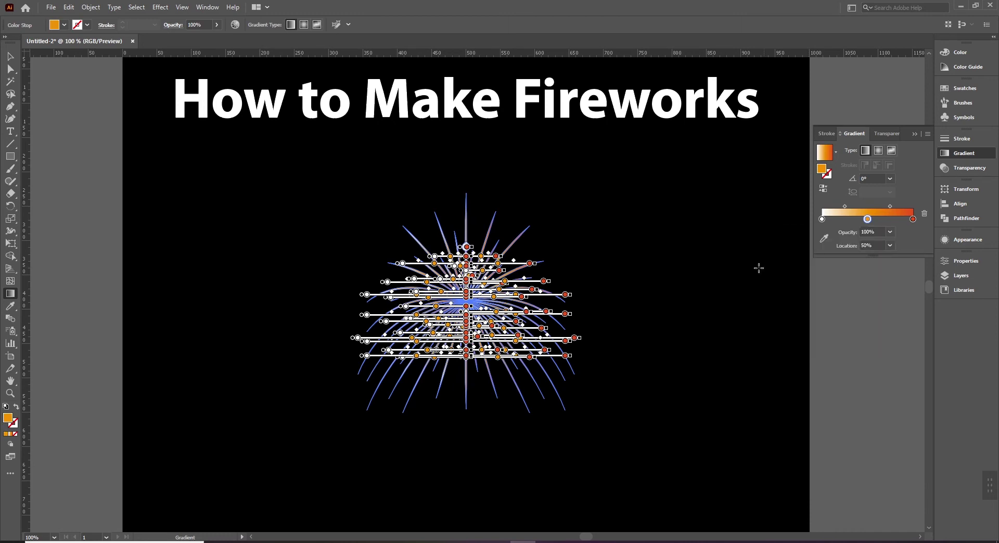
click(10, 57)
click(648, 272)
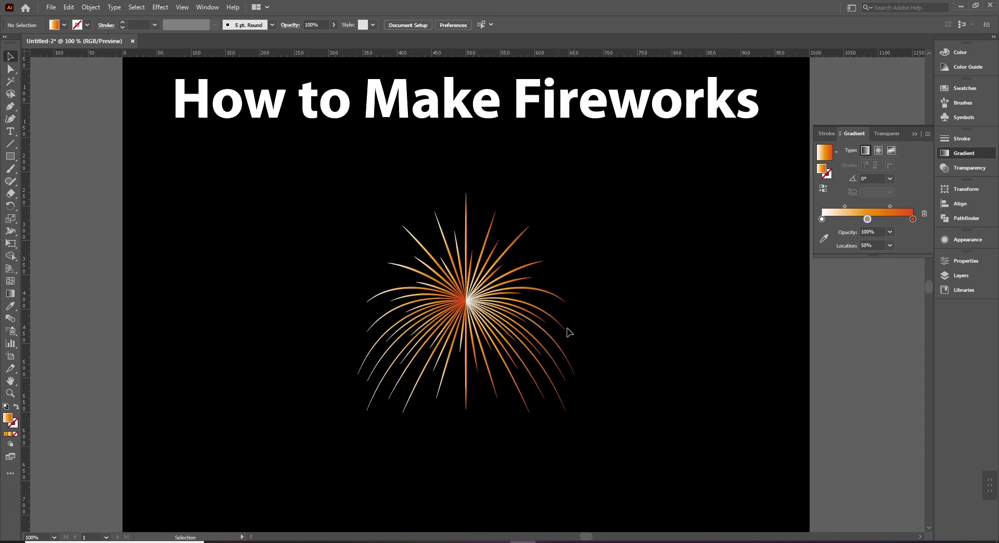
Step: Change the firework burst's gradient type from linear to radial and deselect the burst
key(ctrl+space)
click(517, 289)
drag(517, 289, 519, 282)
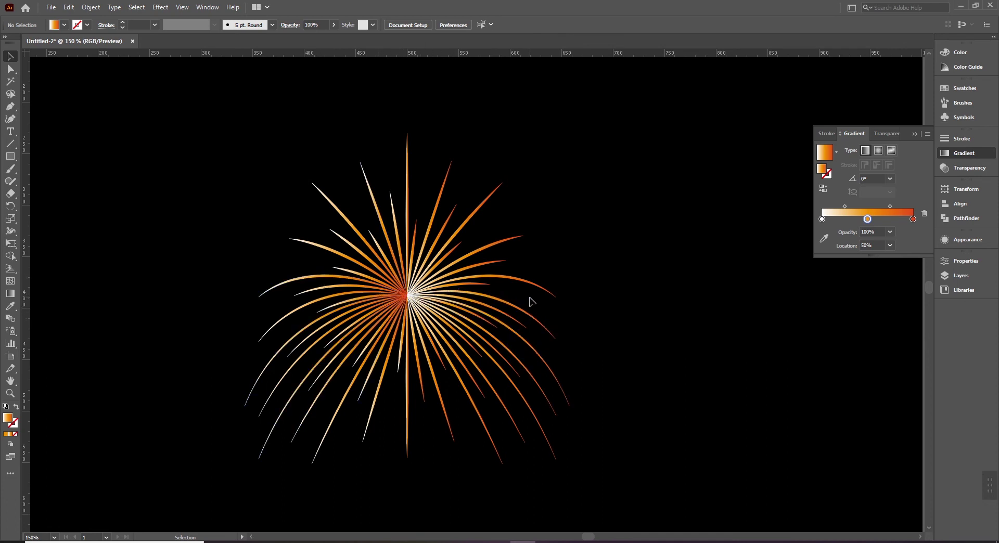
click(448, 294)
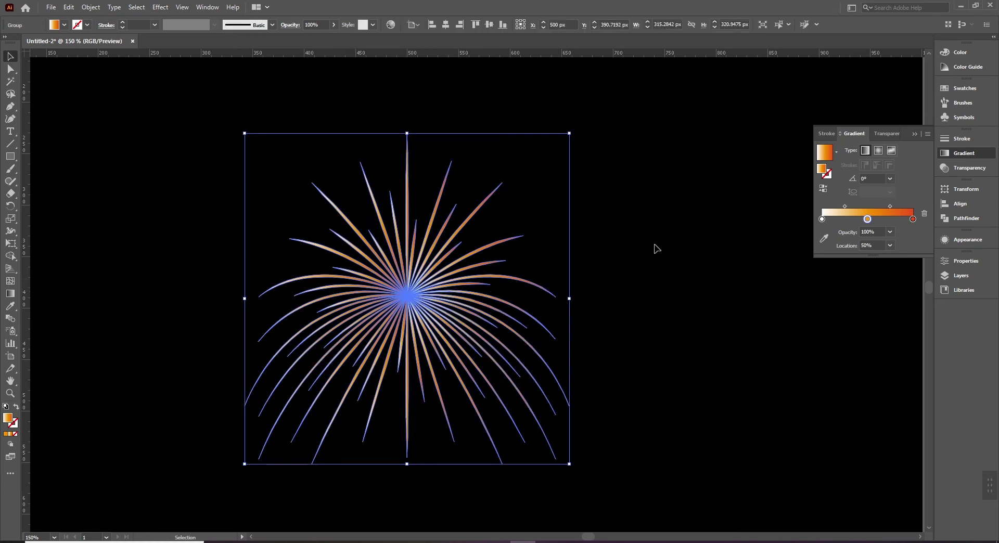
click(878, 151)
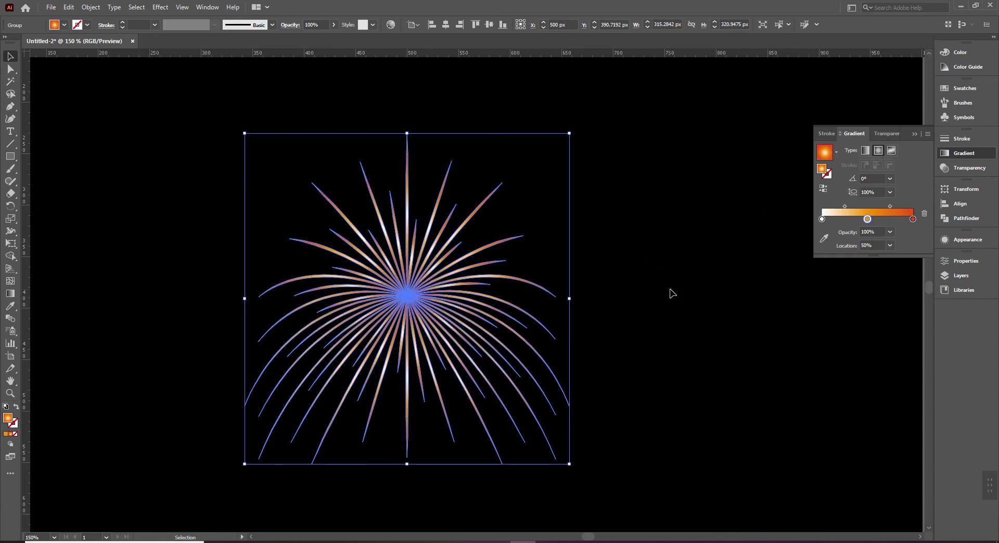
click(650, 296)
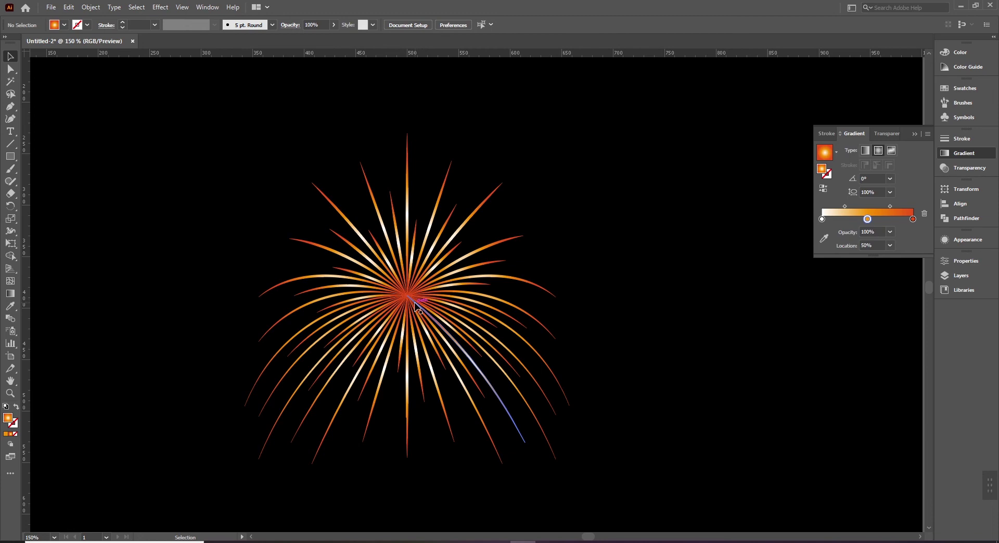
Step: Draw one radial gradient across the whole burst with the Gradient tool, from its centre diagonally past its lower-right rays, and deselect it
click(426, 315)
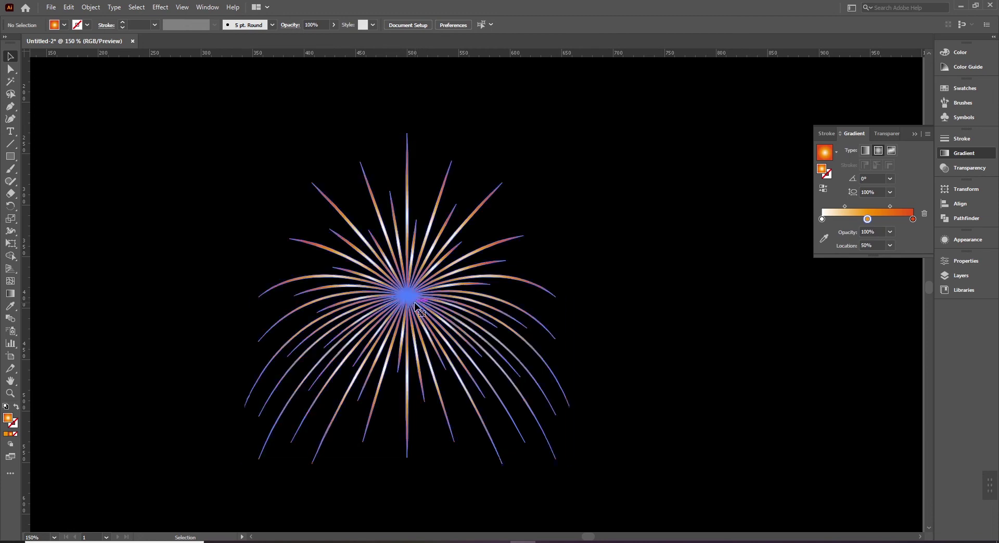
click(867, 220)
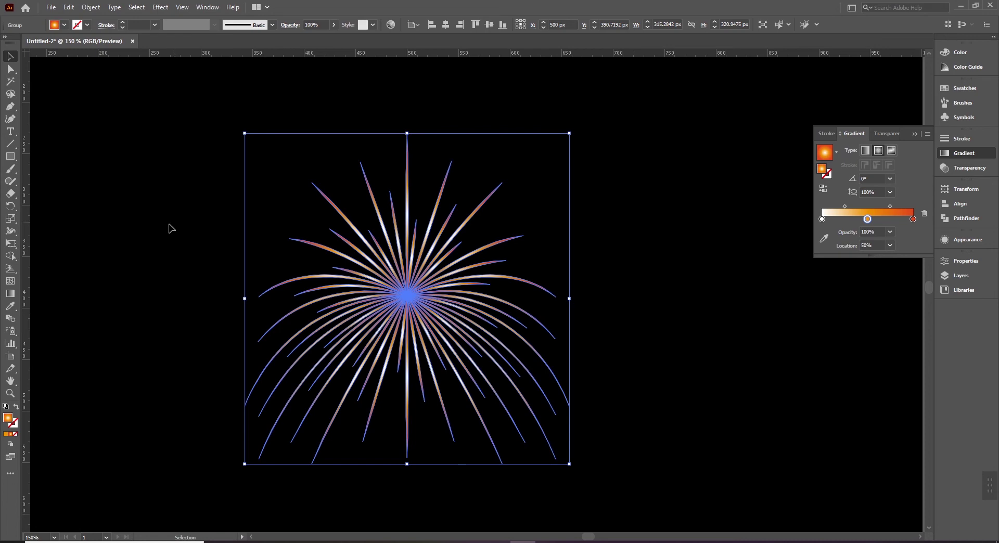
click(10, 294)
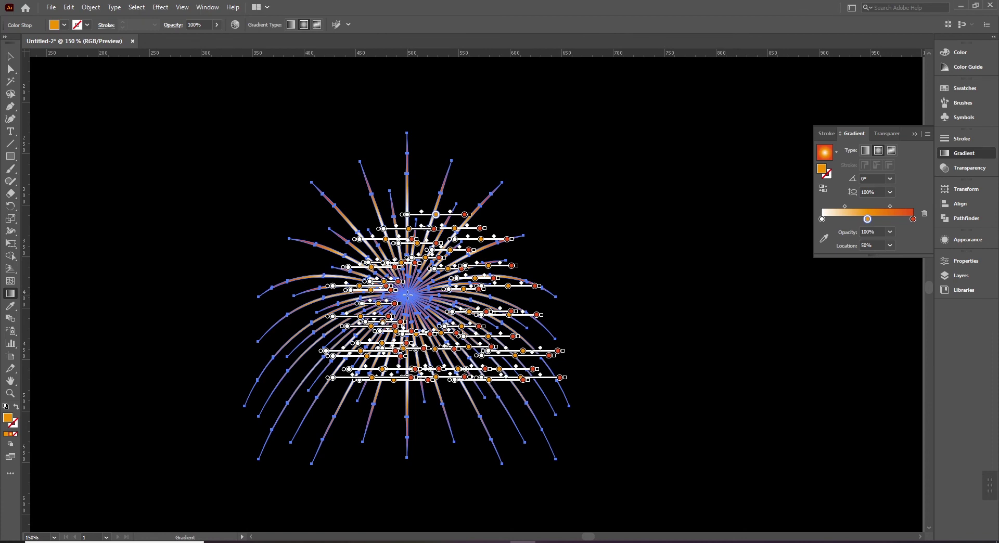
drag(404, 291, 586, 486)
click(10, 55)
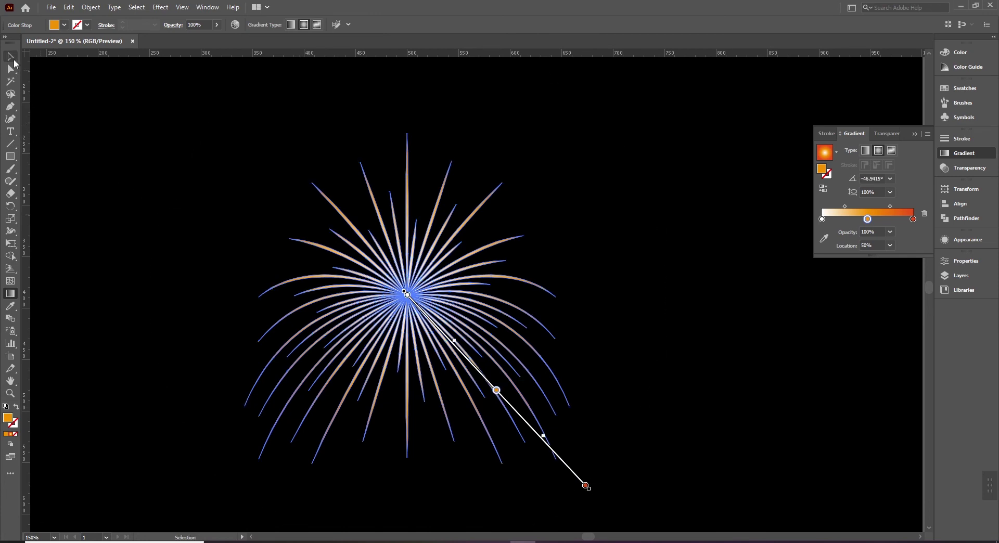
click(614, 249)
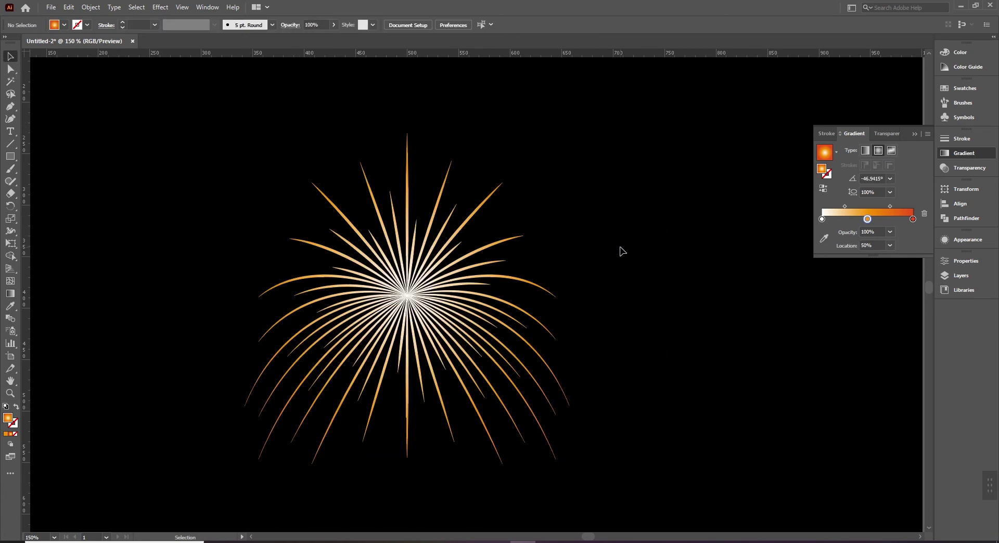
Step: Rearrange the burst's gradient stops so red sits at about 34% and orange at about 71%, and deselect the burst
click(419, 305)
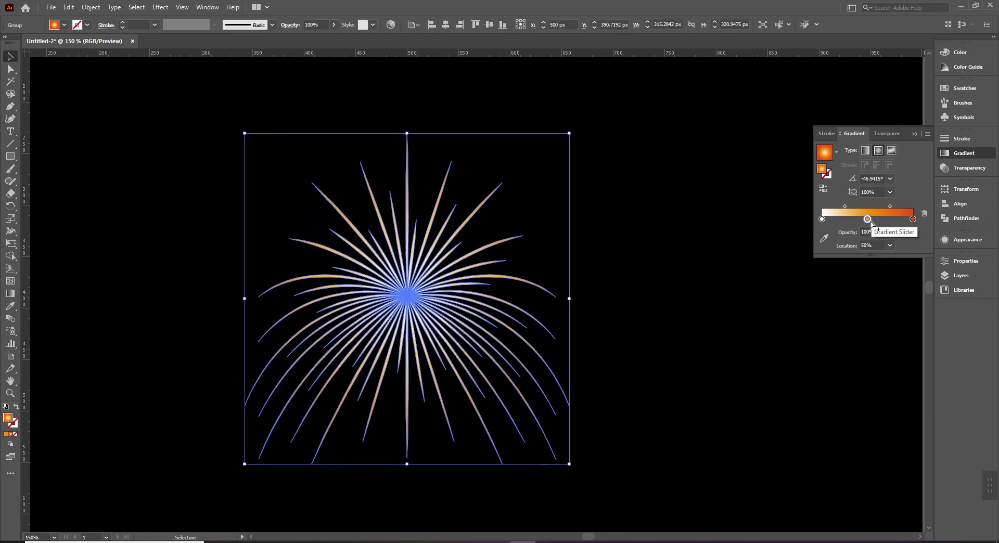
click(666, 280)
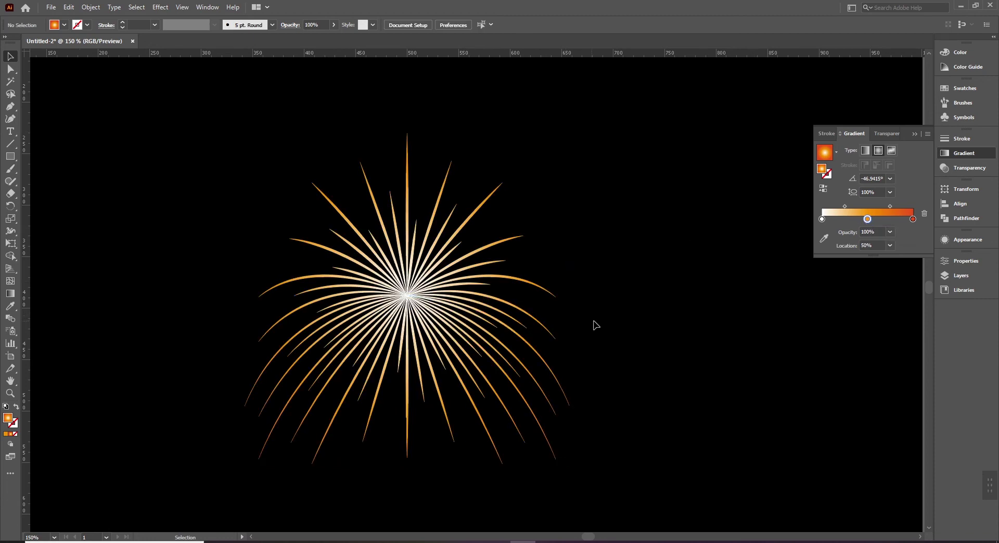
click(464, 321)
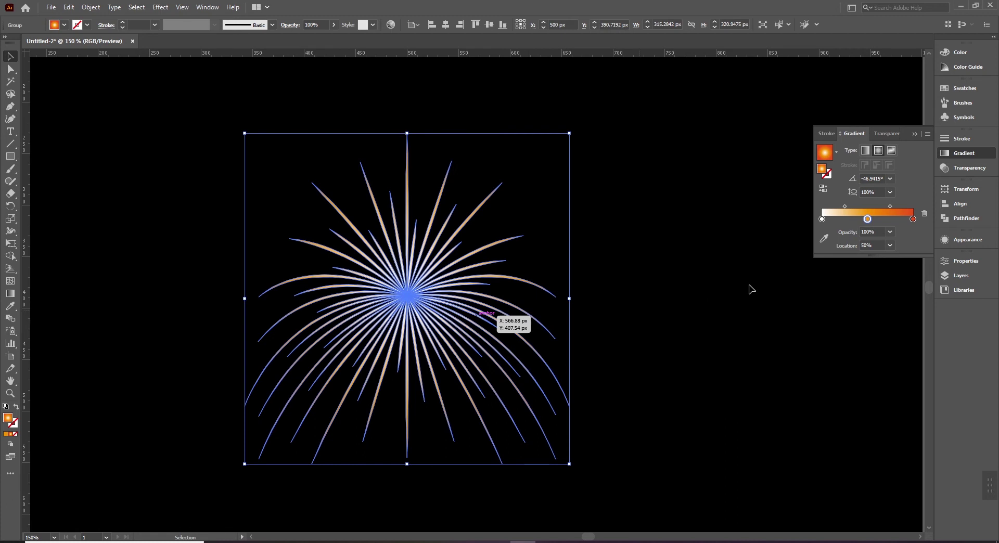
mouse_move(913, 219)
mouse_down()
mouse_move(854, 223)
mouse_move(887, 221)
mouse_up()
click(682, 292)
click(453, 356)
click(536, 351)
click(475, 347)
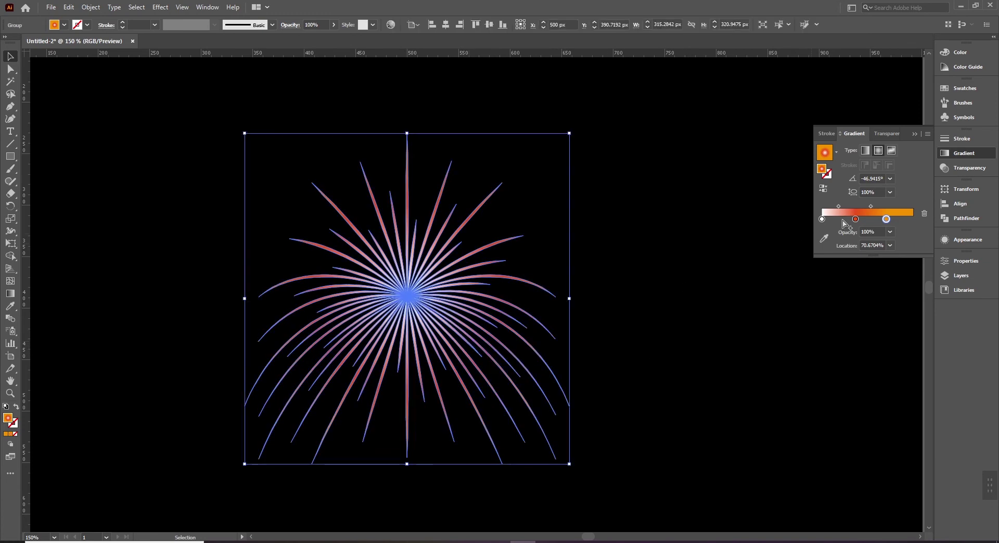
drag(853, 220, 851, 220)
click(691, 311)
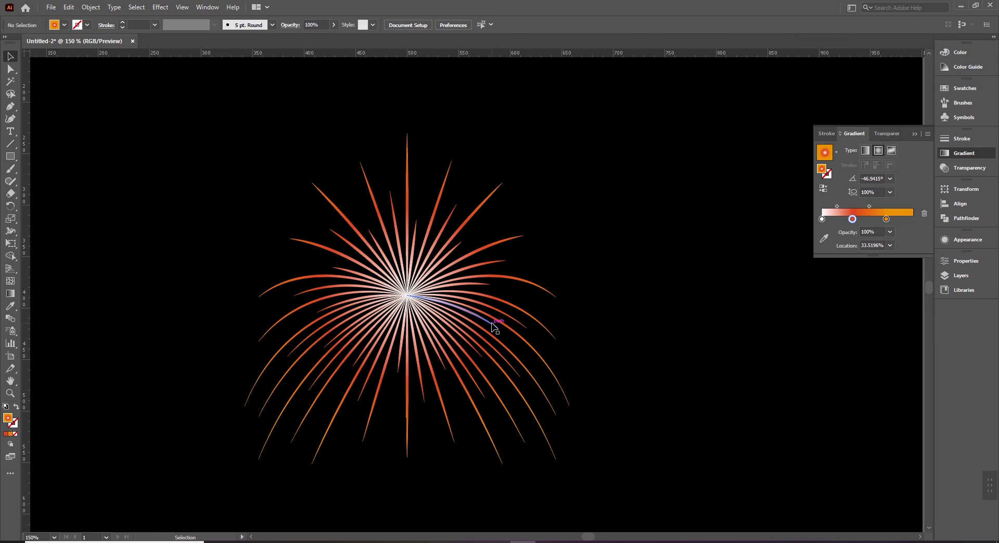
Step: Start an Outer Glow effect on the firework burst with the blending mode set to Normal
click(473, 327)
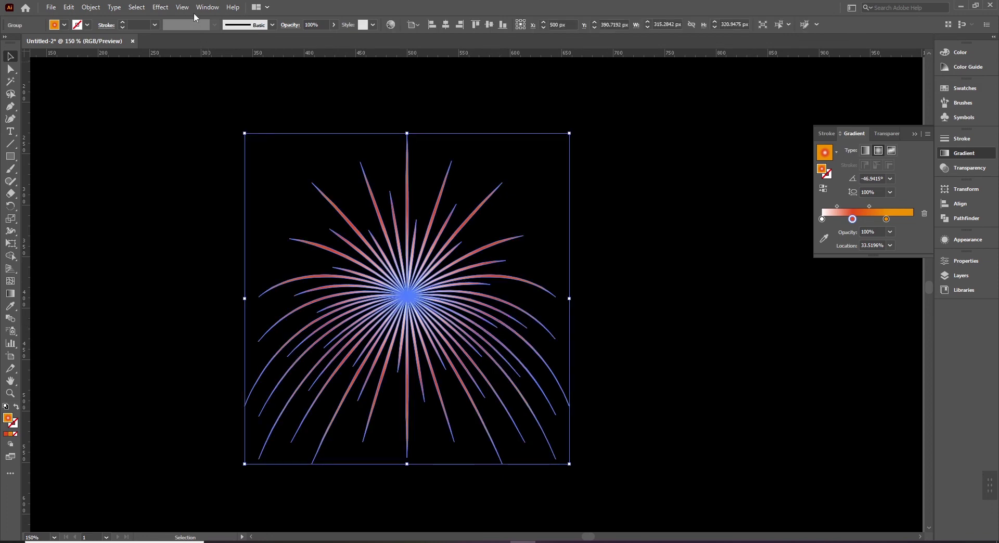
click(160, 8)
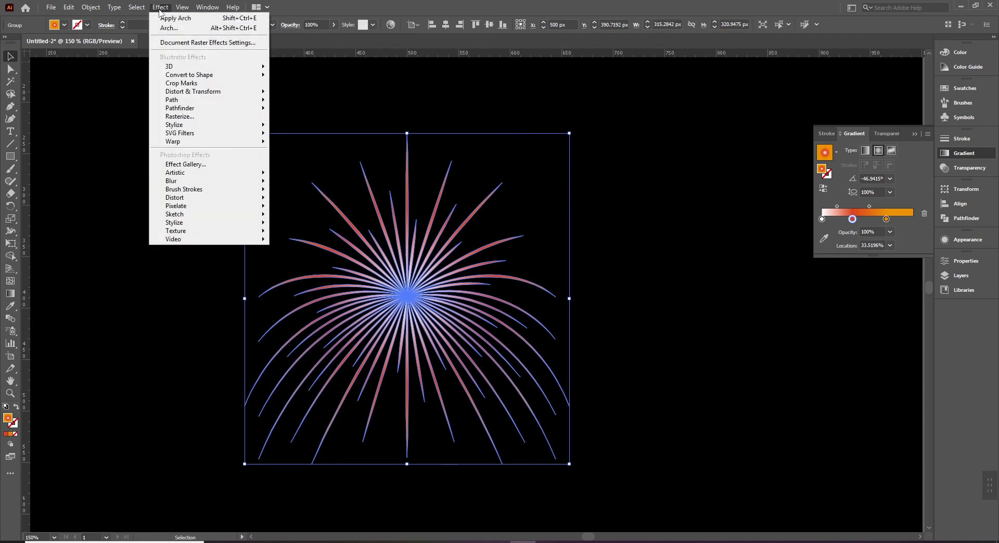
mouse_move(188, 129)
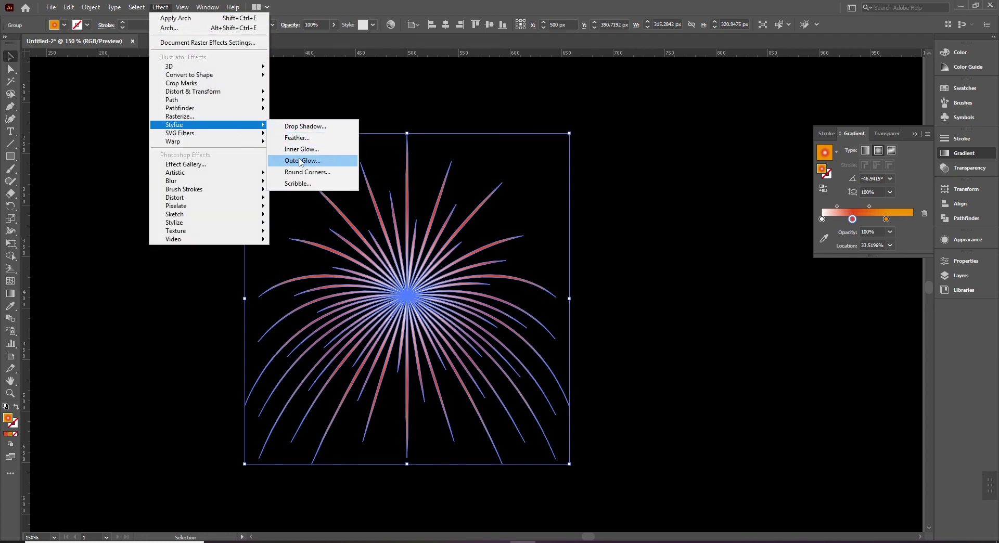
click(337, 161)
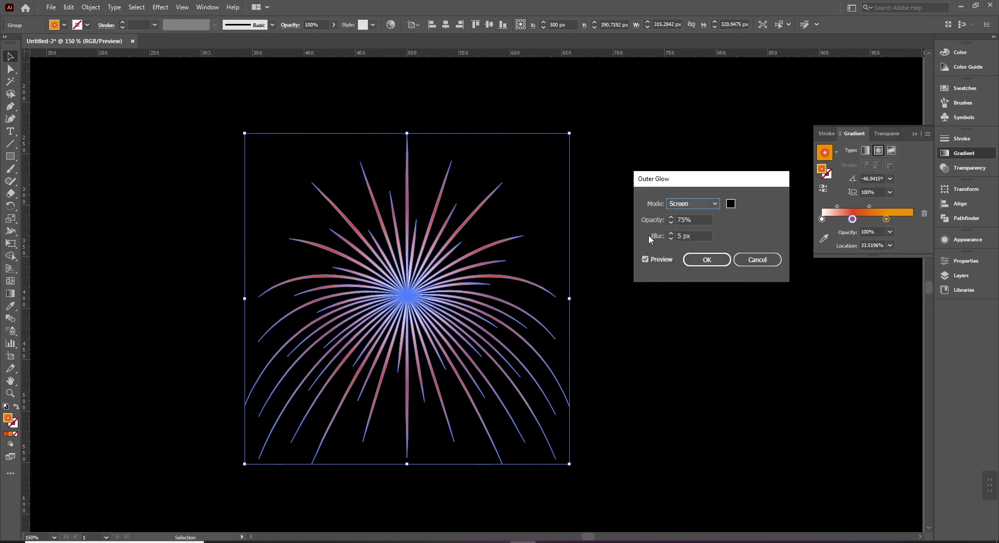
click(687, 206)
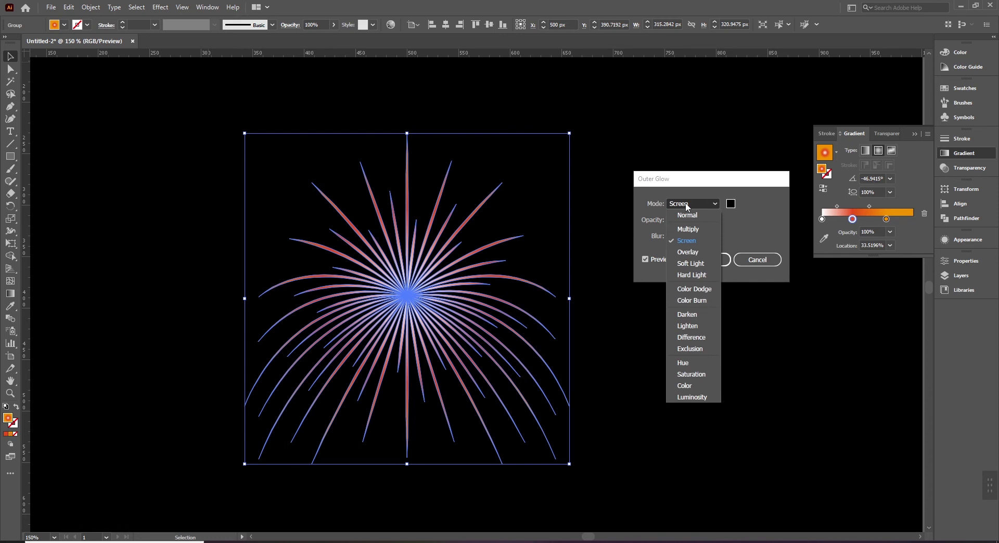
click(702, 214)
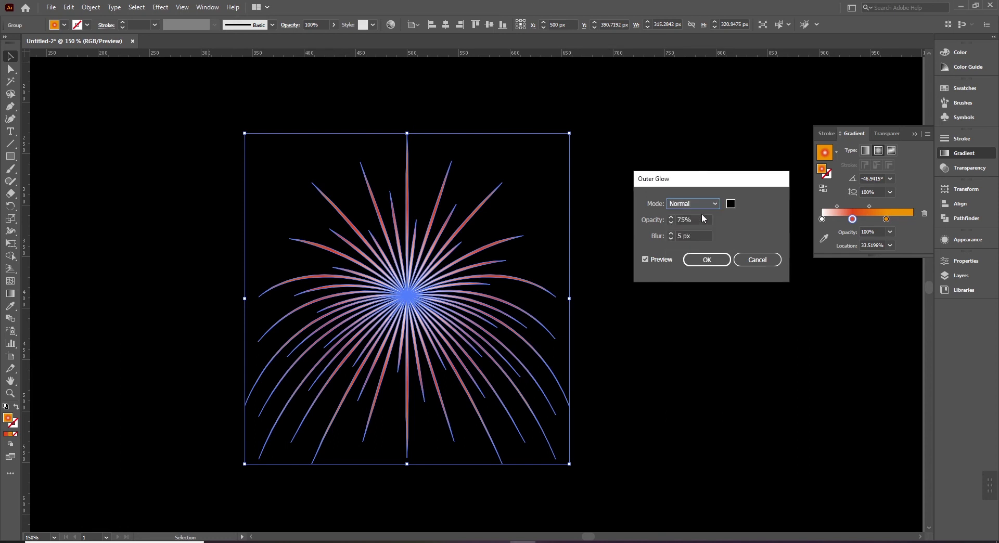
Step: Set the outer glow's colour to white (FFFFFF) and its opacity to 57%
click(732, 207)
drag(708, 255, 650, 205)
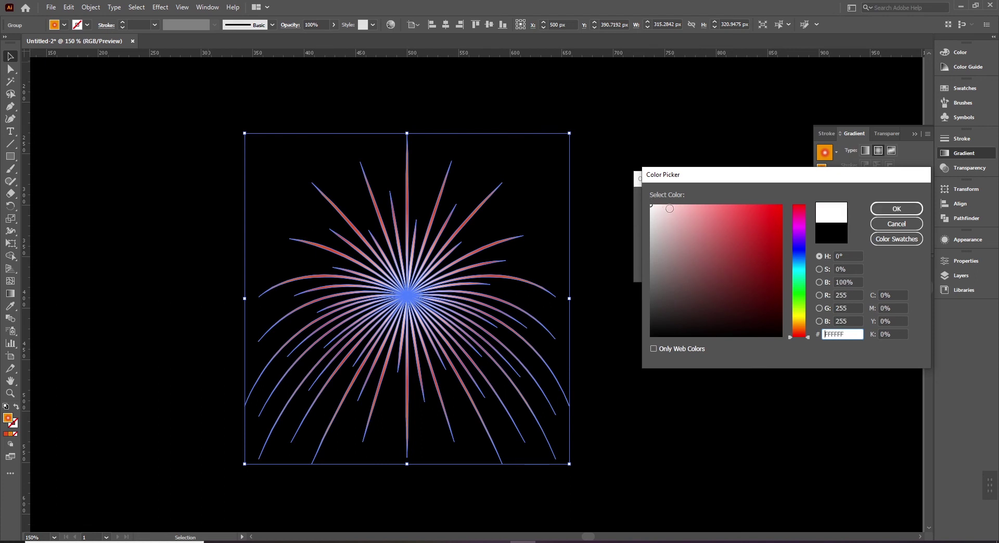
click(894, 208)
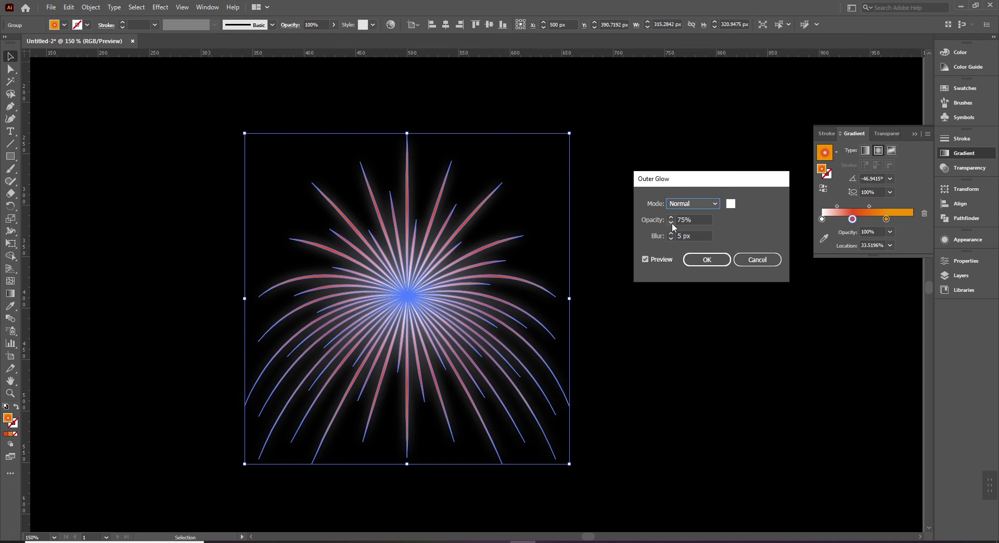
click(671, 223)
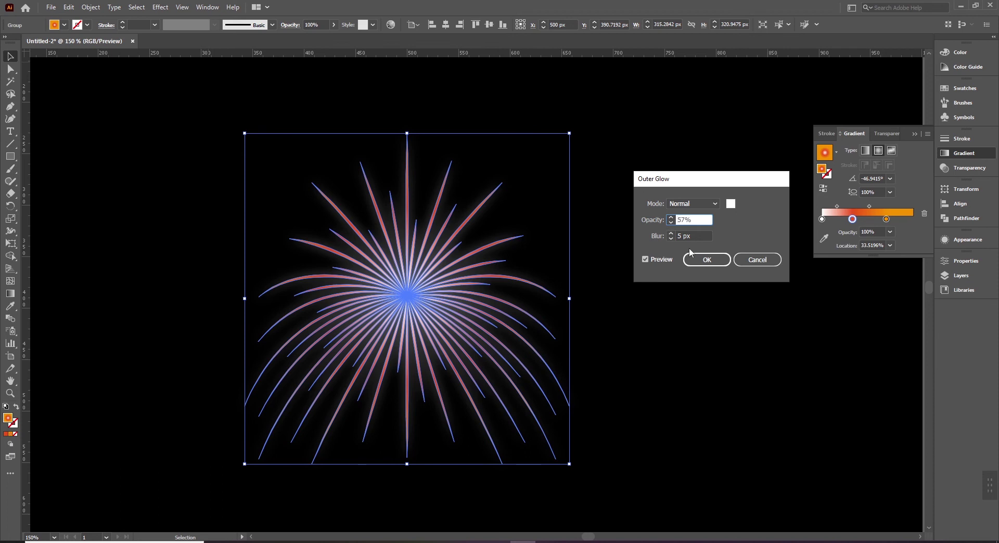
Step: Compare the firework burst with and without the outer glow, set the glow's opacity to 100%, apply the effect, and deselect the burst
click(646, 260)
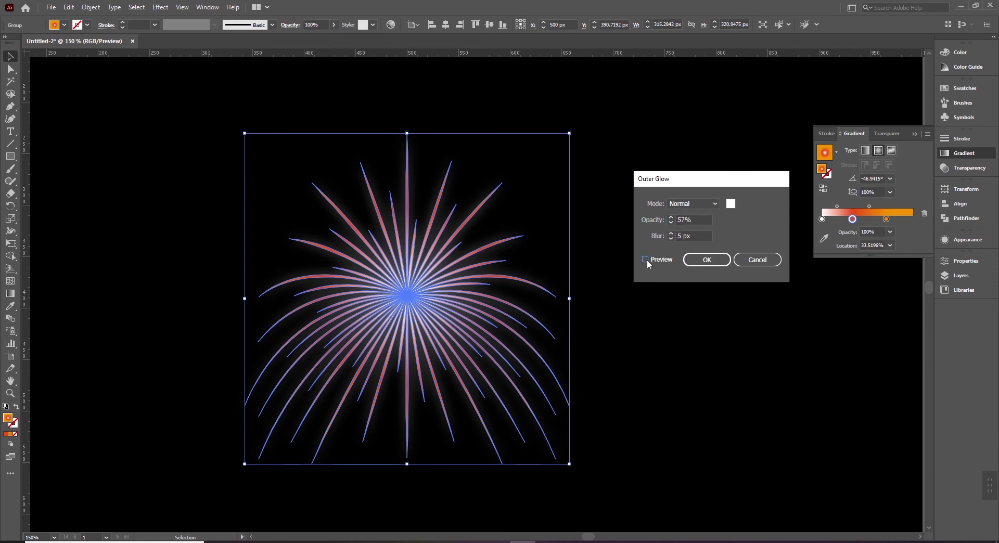
click(645, 260)
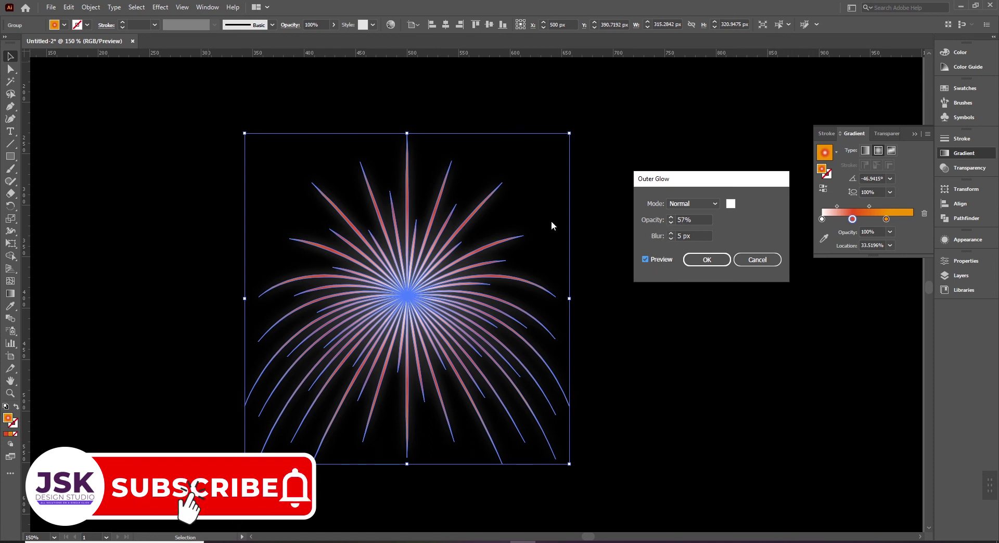
click(671, 218)
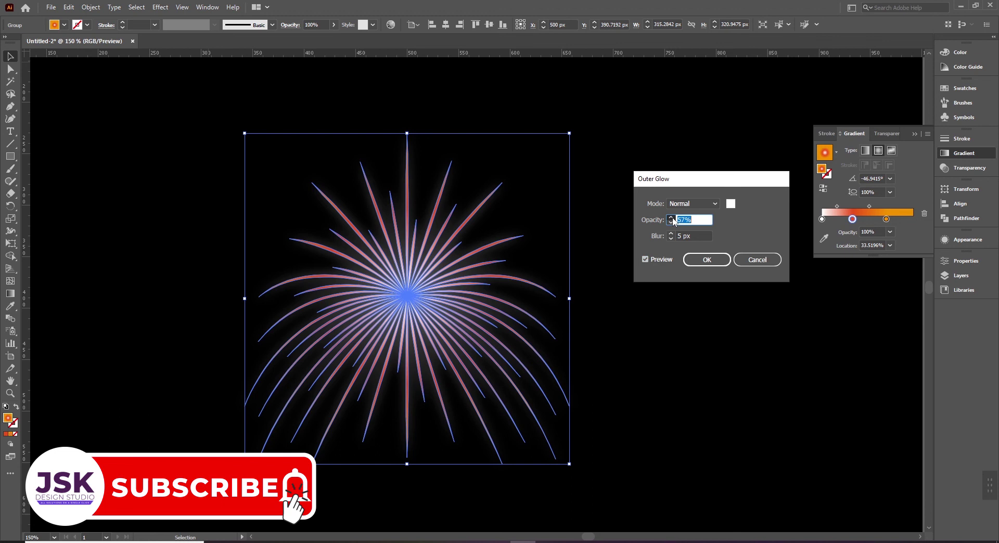
click(671, 218)
click(671, 218)
click(671, 218)
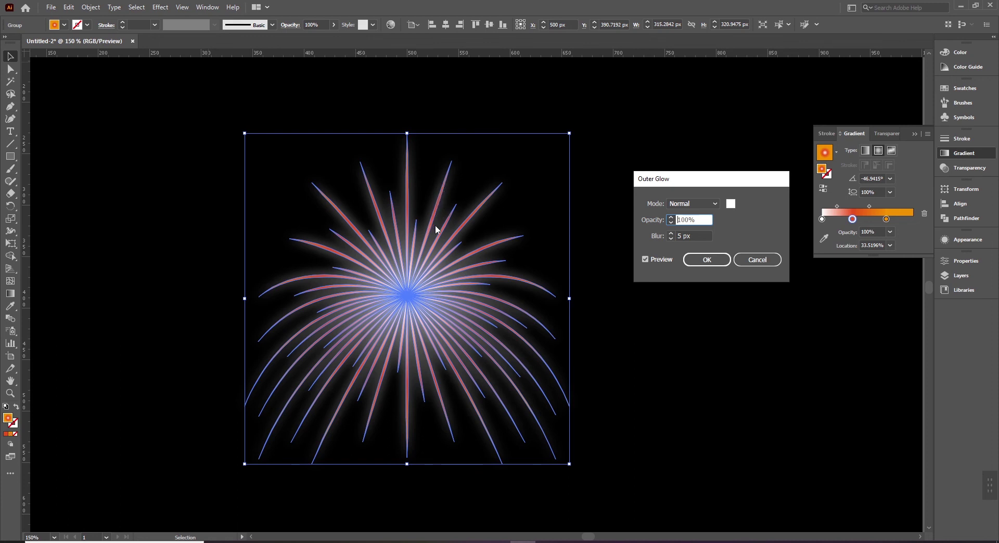
click(699, 263)
click(570, 328)
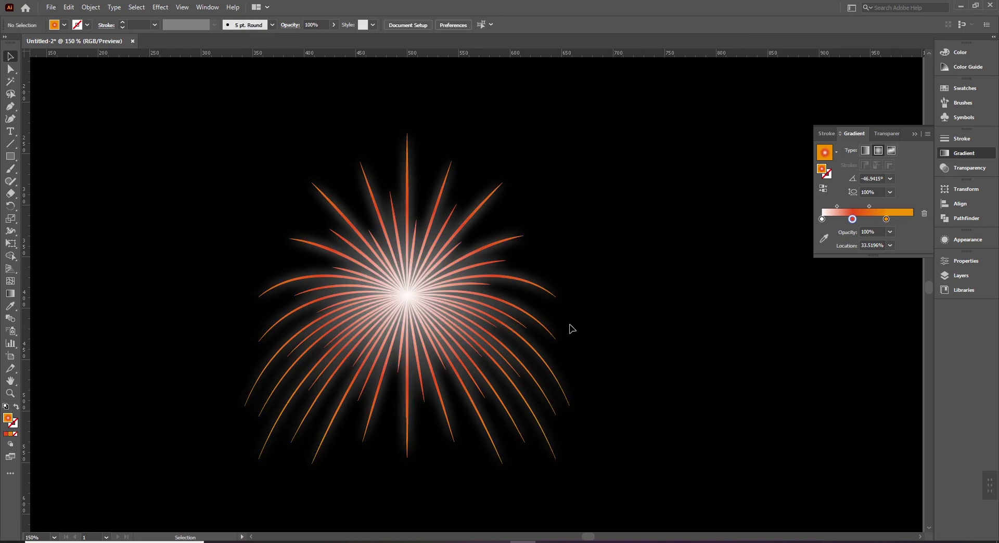
Step: Reopen the Outer Glow effect applied to the firework burst for editing and lower its opacity to 58%
ctrl+click(477, 312)
drag(476, 312, 472, 336)
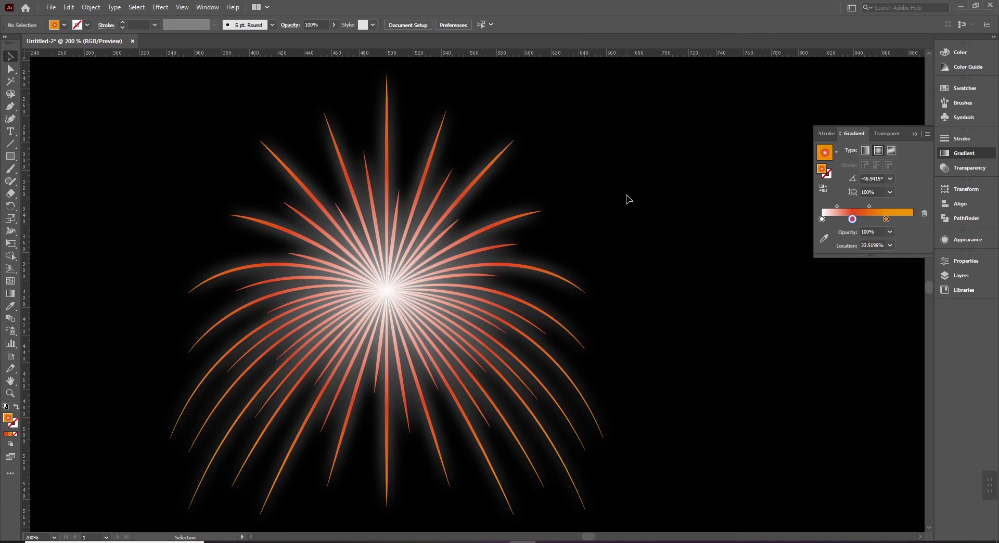
click(458, 239)
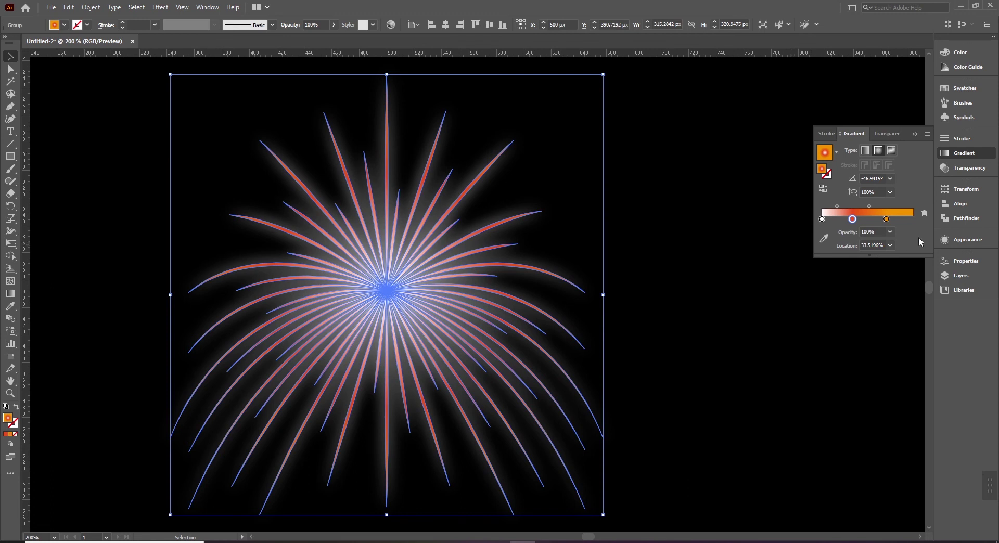
click(965, 239)
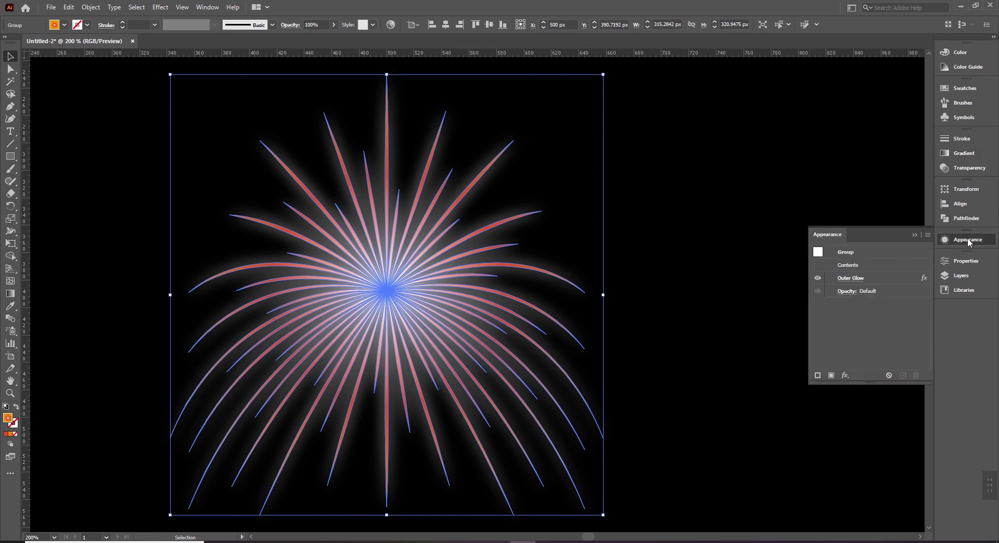
click(851, 280)
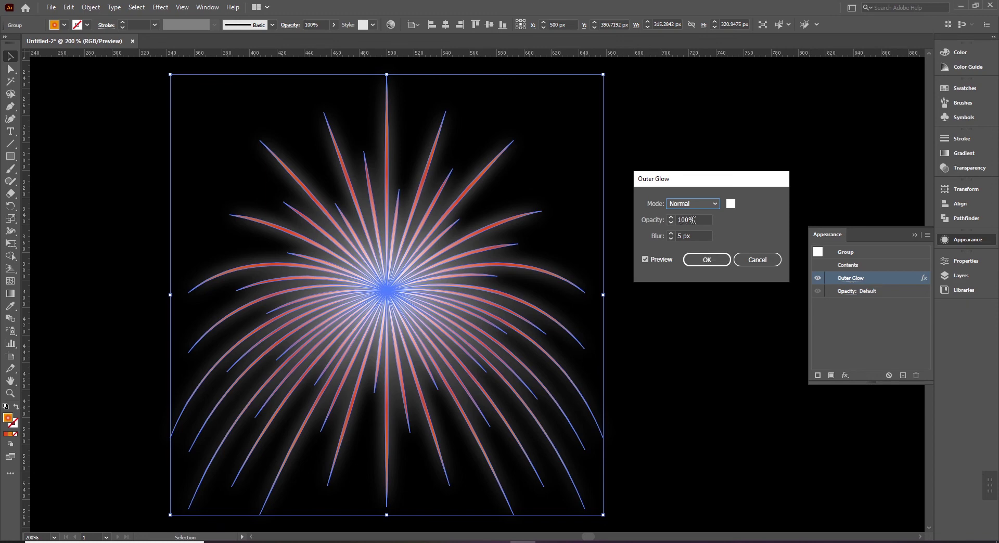
click(671, 223)
click(671, 223)
click(671, 224)
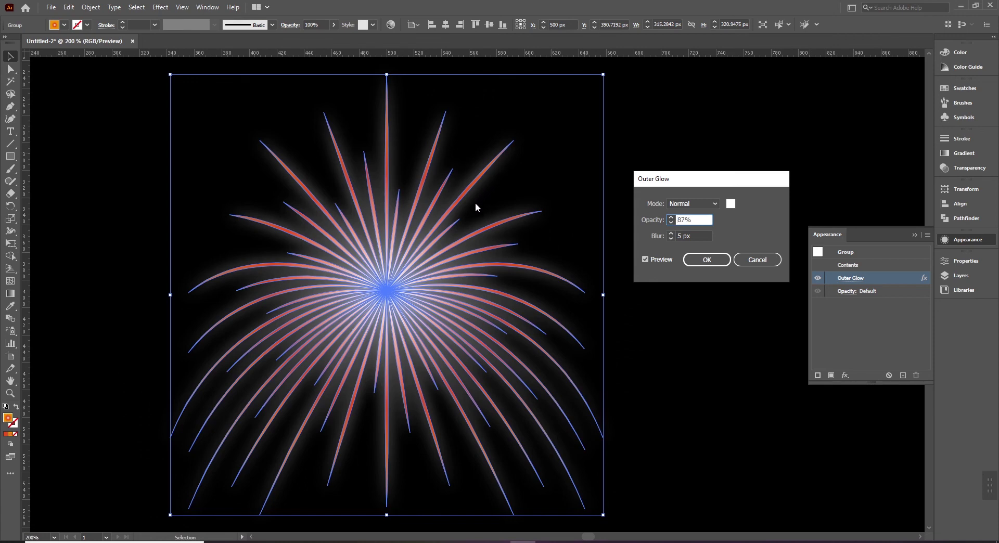
click(672, 222)
click(671, 223)
click(671, 222)
click(671, 223)
click(671, 222)
click(671, 222)
click(671, 222)
click(671, 222)
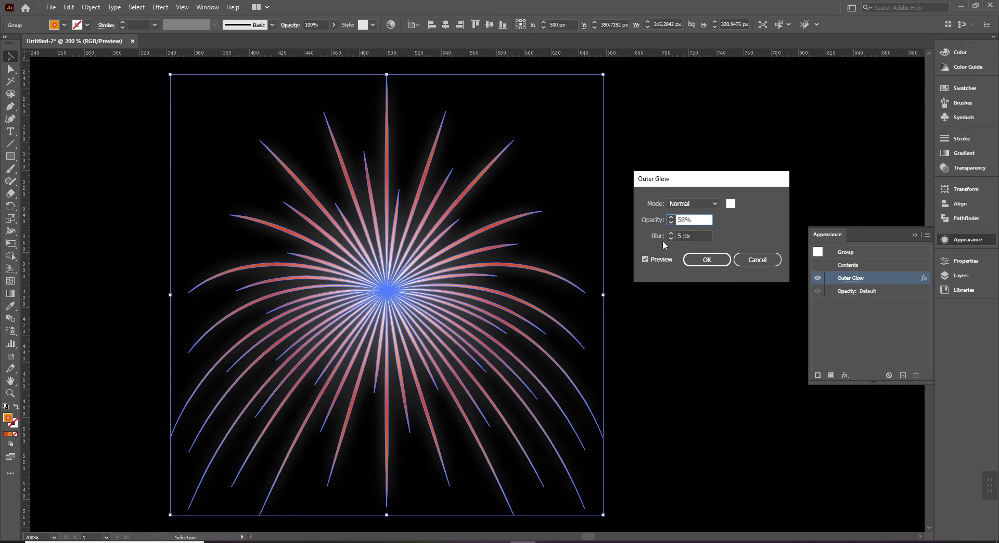
Step: Try blur values of 4 px, 12 px and 0 px on the burst's outer glow
click(671, 239)
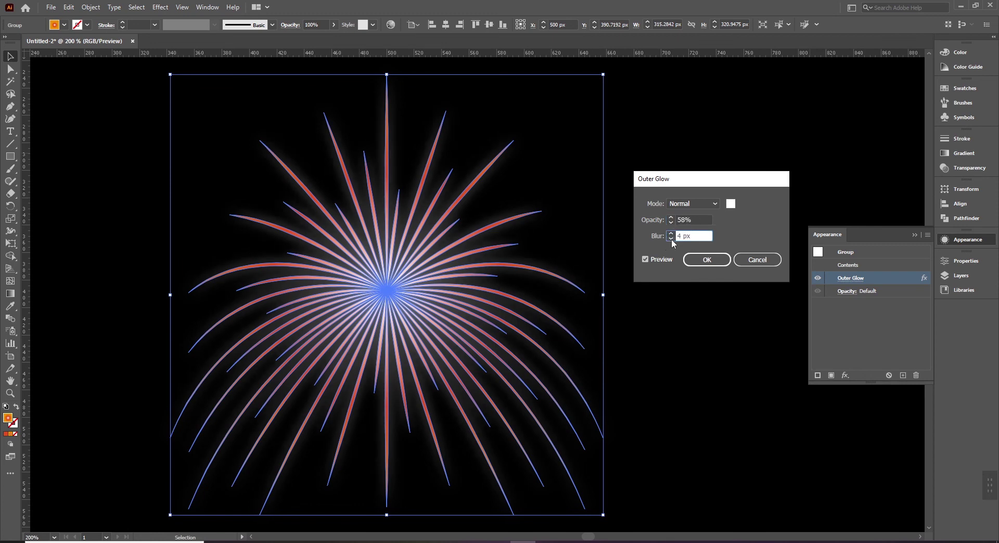
click(672, 234)
click(672, 234)
click(672, 233)
text(12)
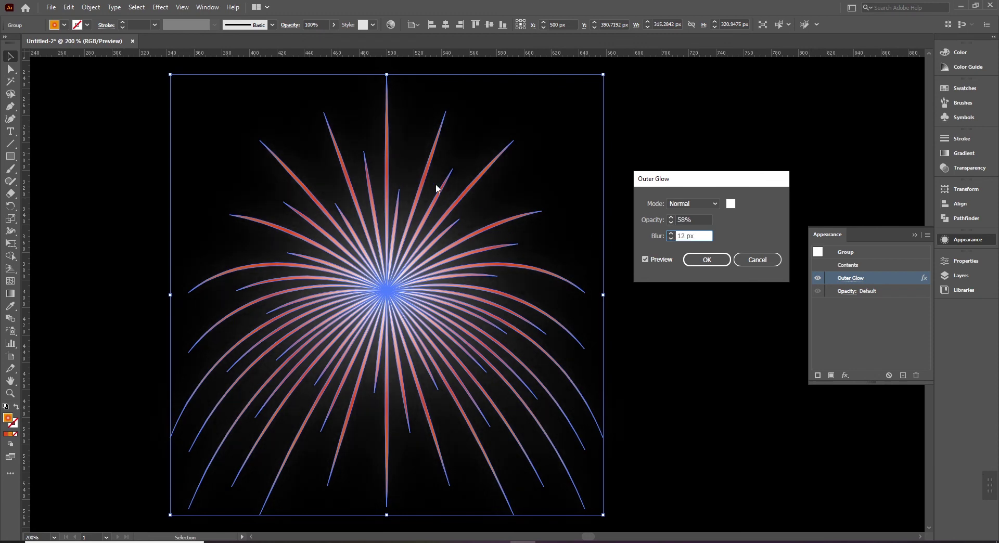
click(671, 238)
click(671, 238)
click(671, 239)
click(671, 238)
click(671, 239)
click(671, 238)
click(671, 239)
click(671, 238)
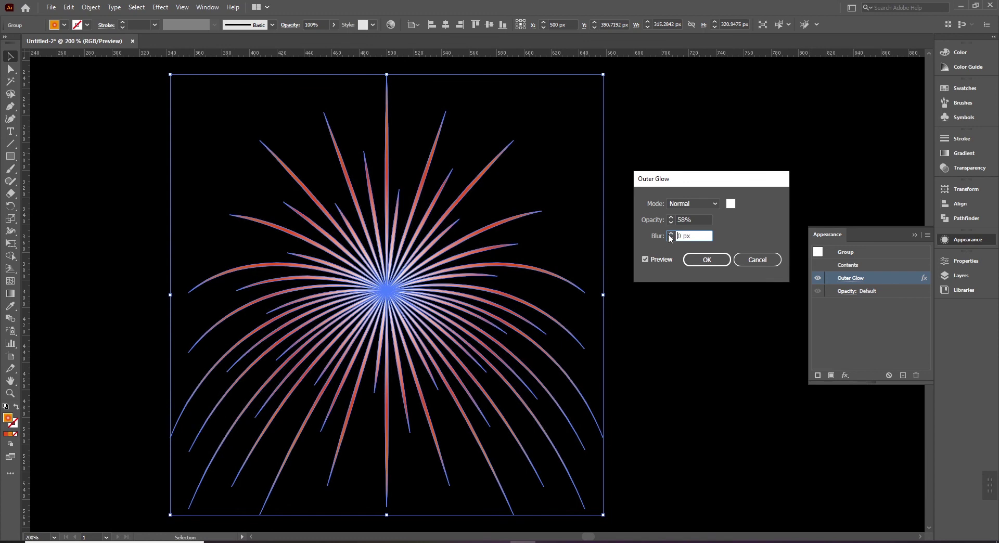
Step: Set the outer glow's blur to 2 px, apply the edited effect, and deselect the burst
click(670, 234)
click(670, 234)
click(669, 235)
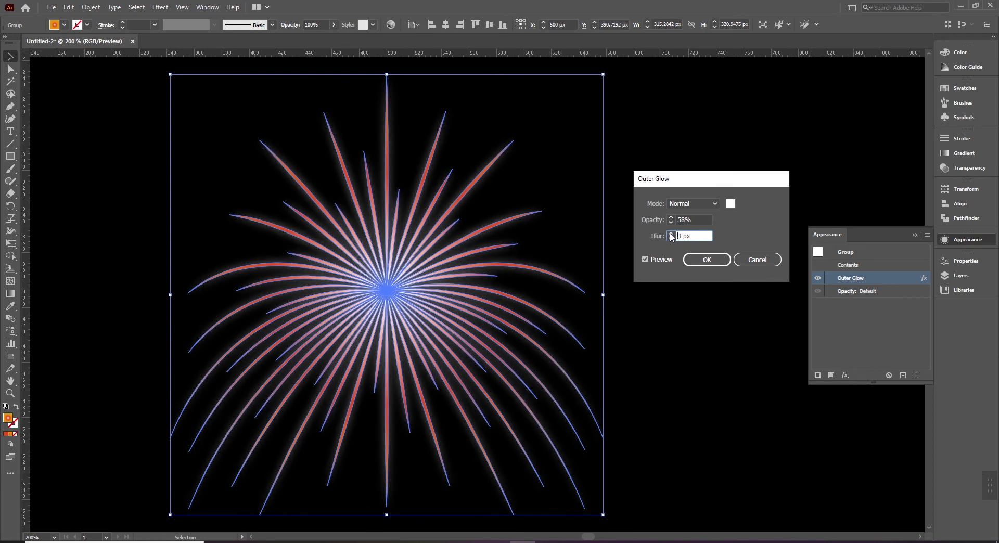
click(670, 239)
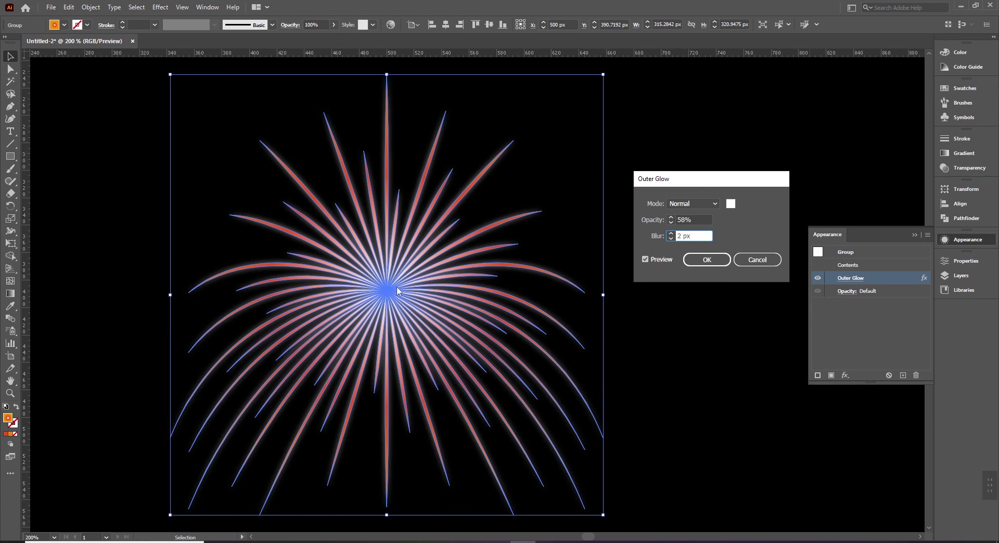
click(670, 233)
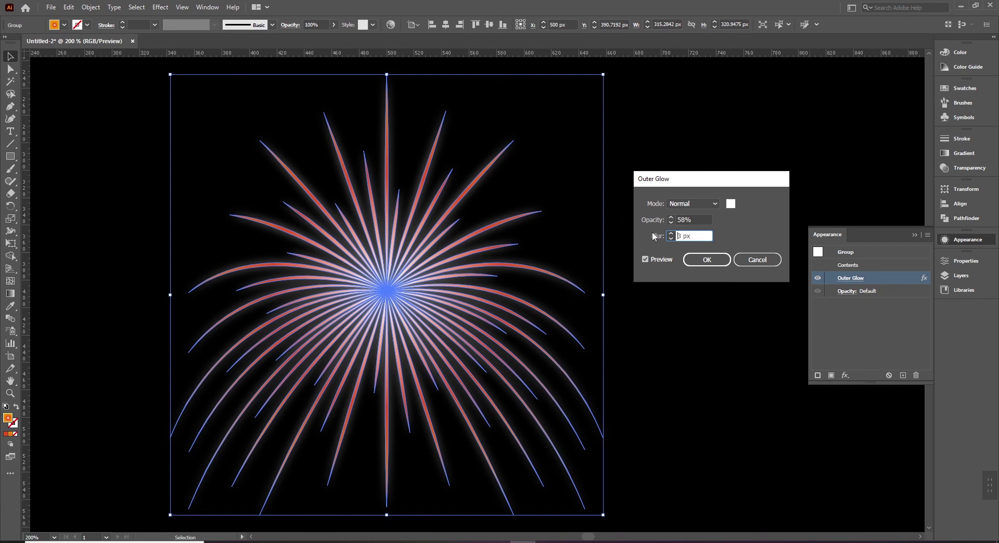
click(670, 233)
click(670, 239)
click(670, 239)
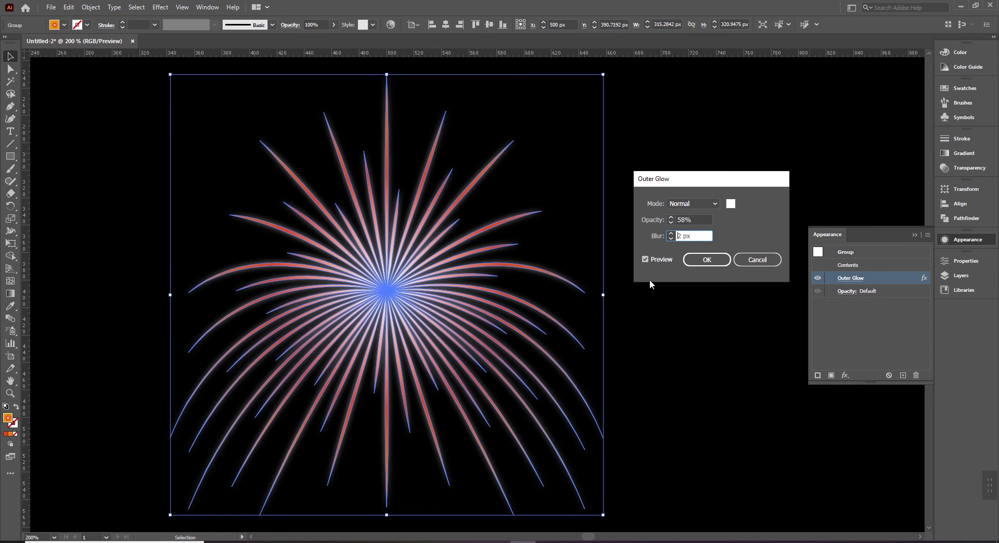
click(713, 262)
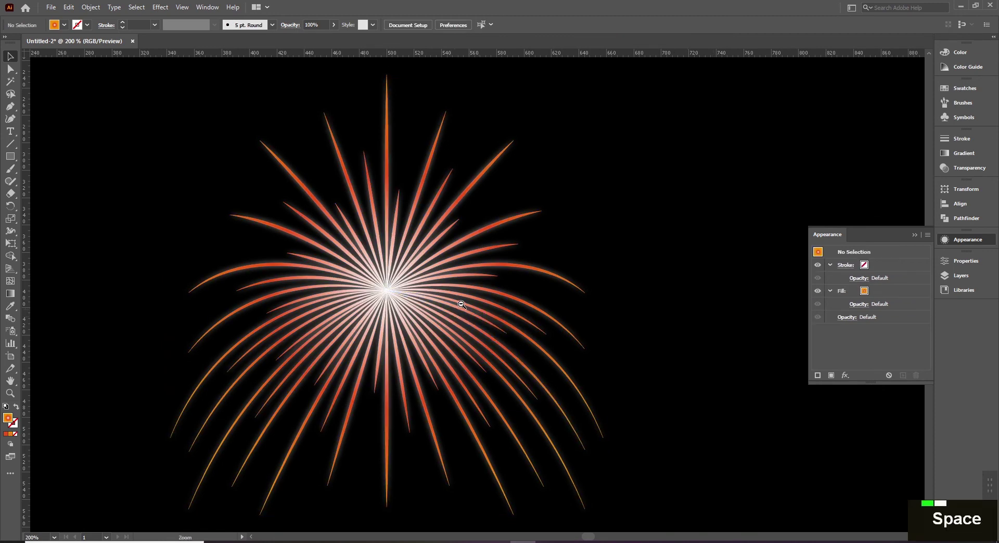
Step: Enlarge the firework burst proportionally about its centre to about 471 × 480 px
ctrl+alt+click(474, 290)
drag(473, 291, 482, 337)
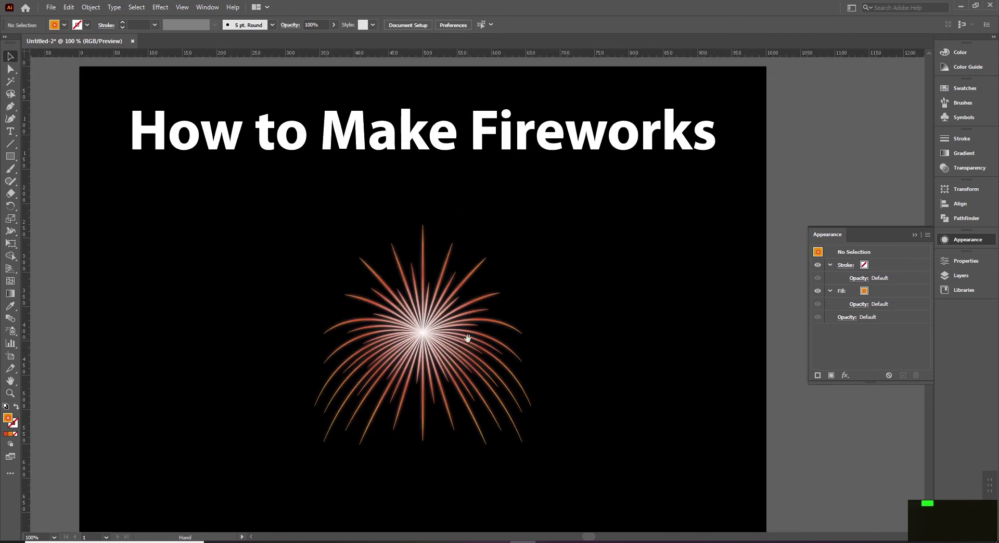
click(482, 337)
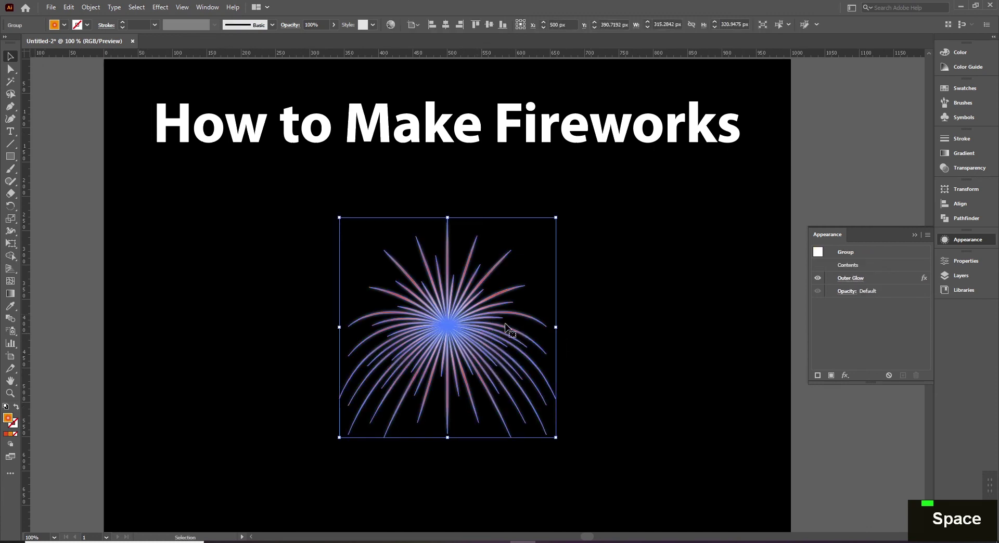
drag(554, 440, 643, 497)
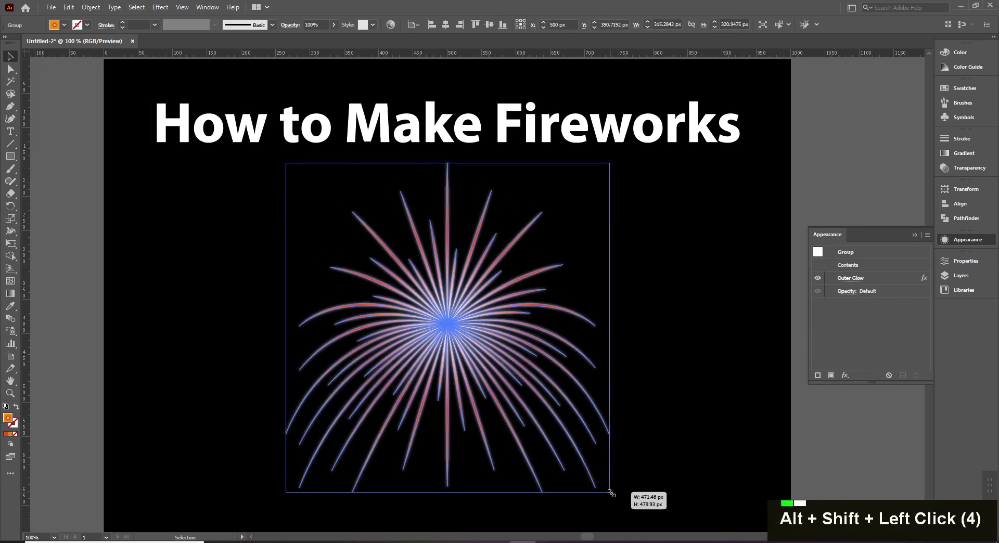
Step: Move the enlarged burst to the artboard's left edge and place a copy below and to the right, partly overlapping it
drag(410, 311, 202, 310)
click(511, 323)
drag(512, 323, 234, 275)
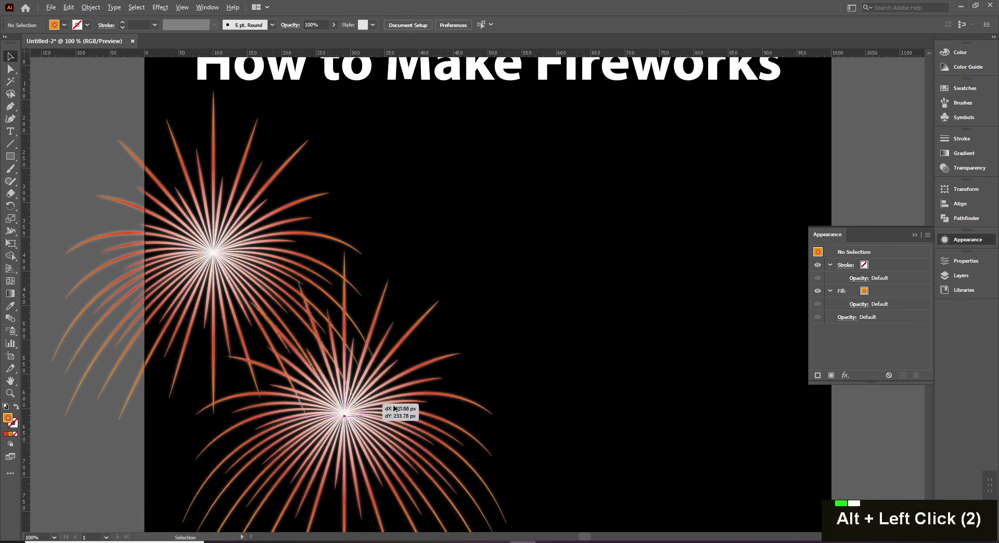
drag(353, 401, 452, 277)
drag(410, 322, 379, 316)
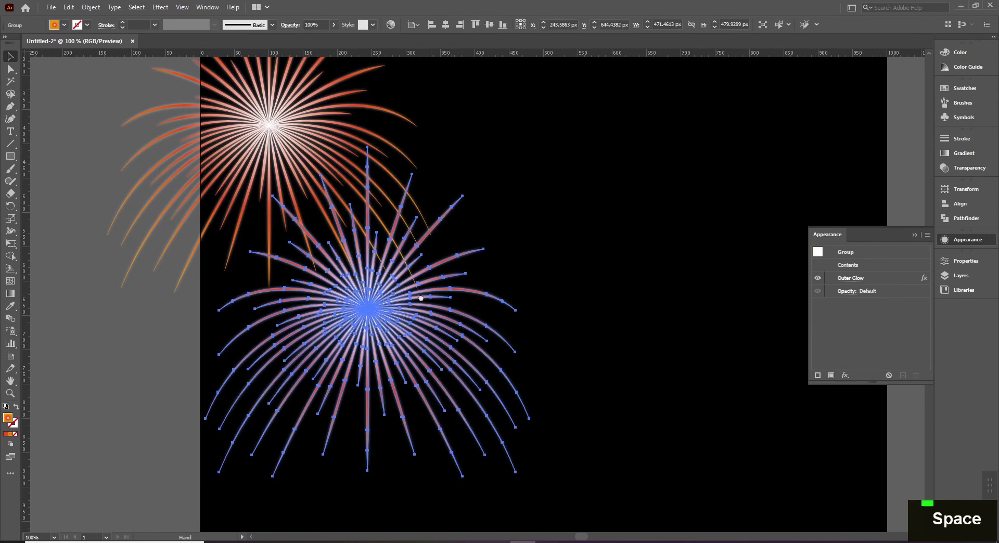
drag(574, 292, 541, 339)
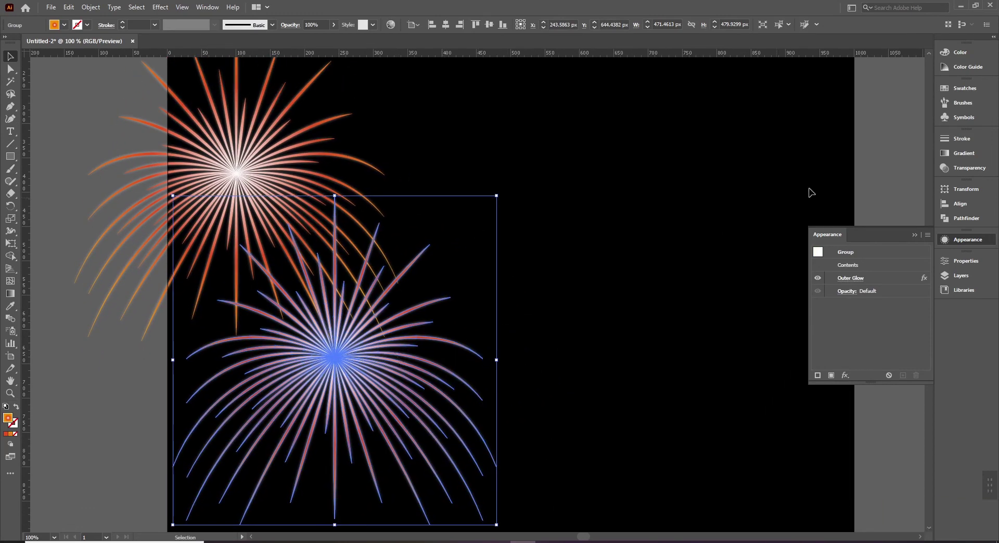
Step: Recolour the red gradient stop of the lower burst copy to light blue and deselect the copy
click(963, 153)
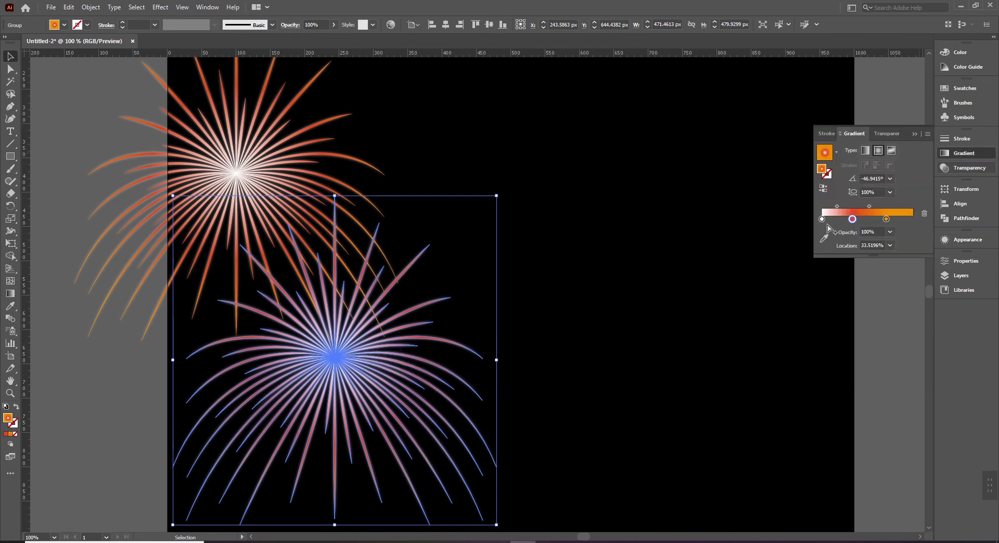
double_click(852, 219)
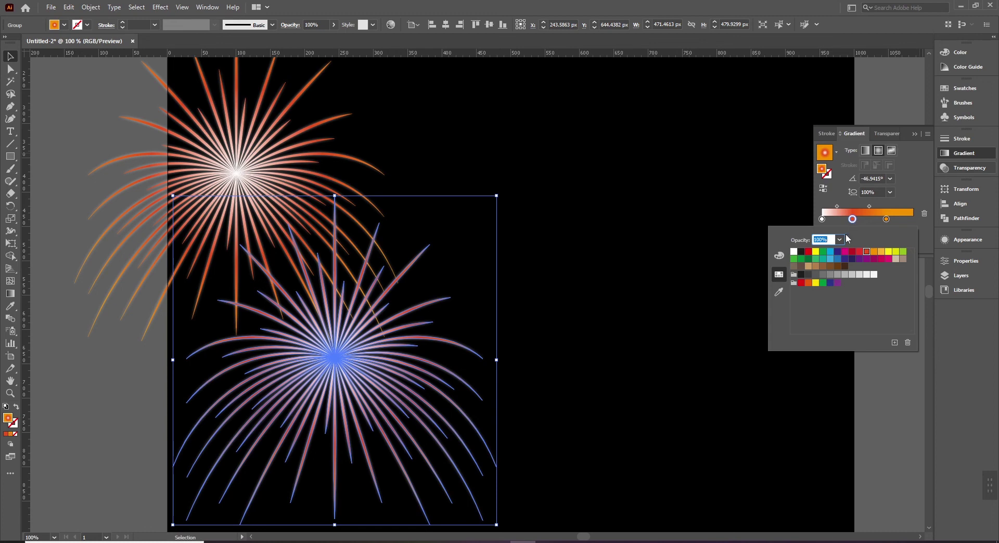
click(831, 255)
click(597, 330)
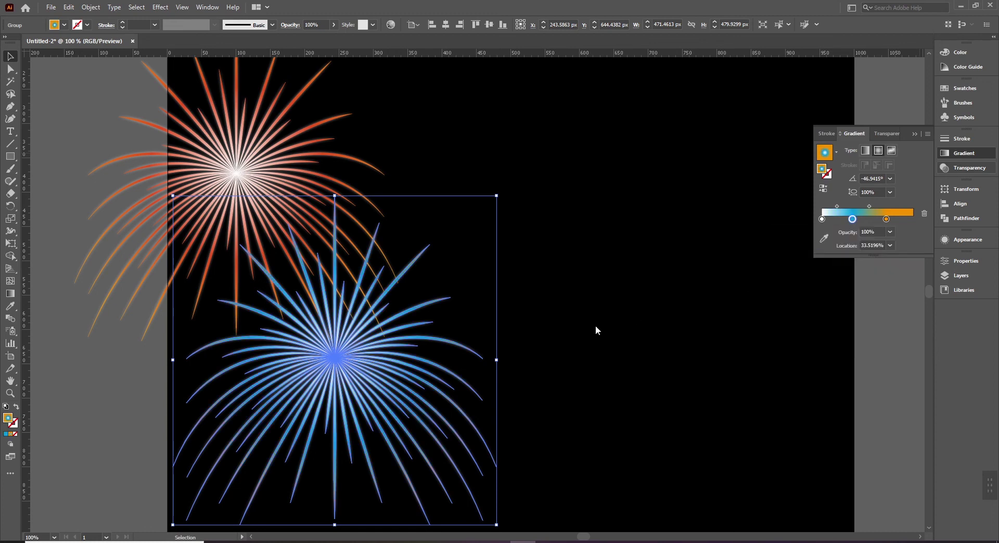
click(631, 329)
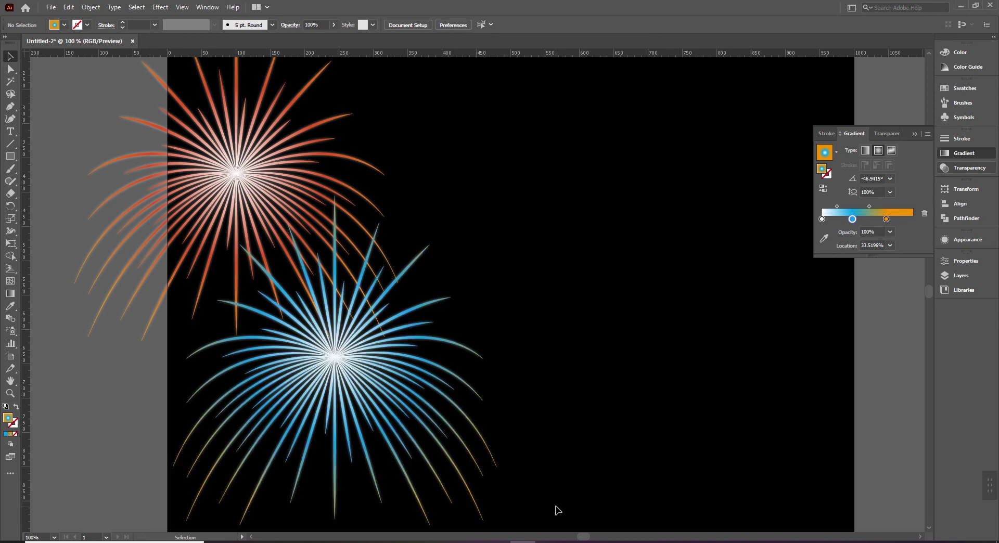
Step: Try green for the orange outer gradient stop of the lower burst and deselect it
click(475, 380)
double_click(885, 219)
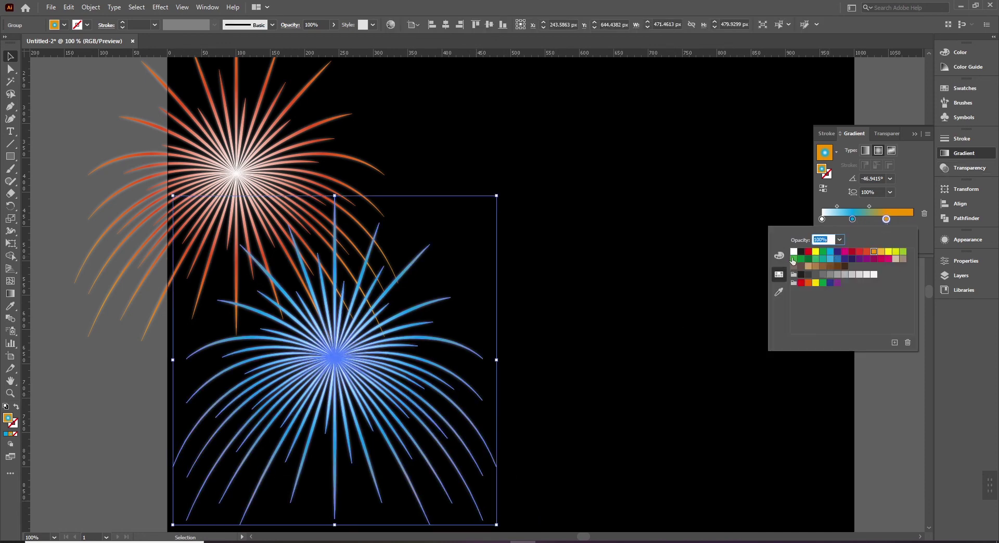
click(793, 260)
click(627, 382)
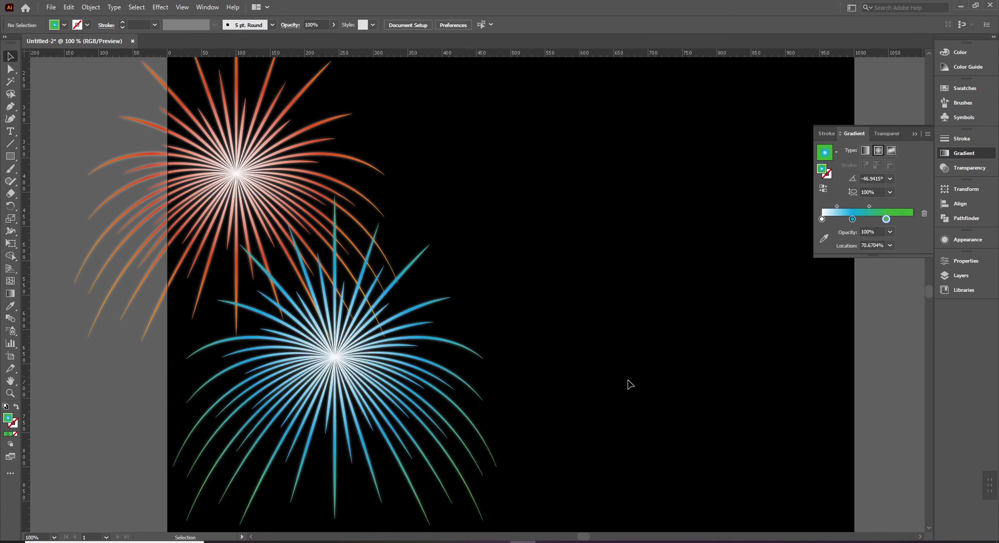
Step: Recolour the outer gradient stop of the lower burst to dark blue and deselect the burst
click(481, 358)
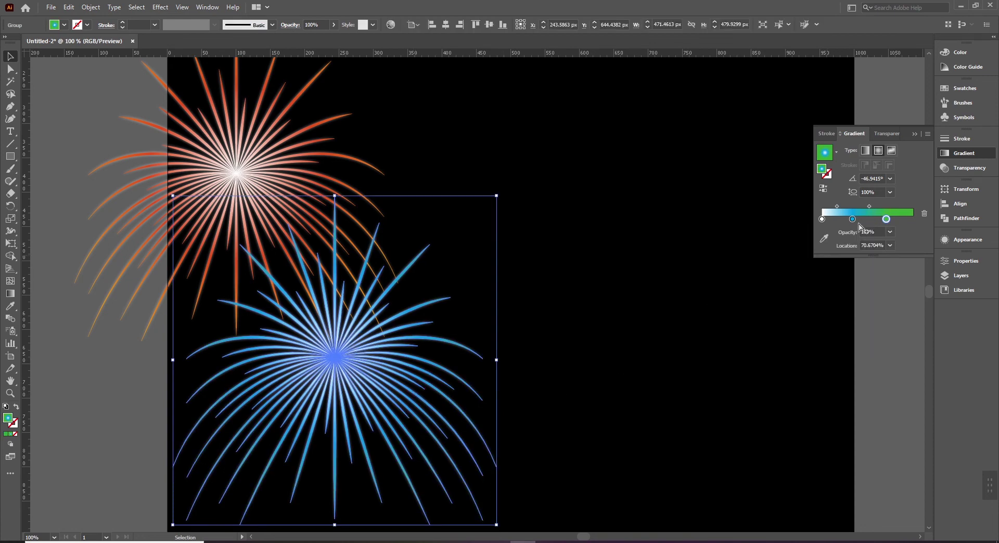
double_click(886, 219)
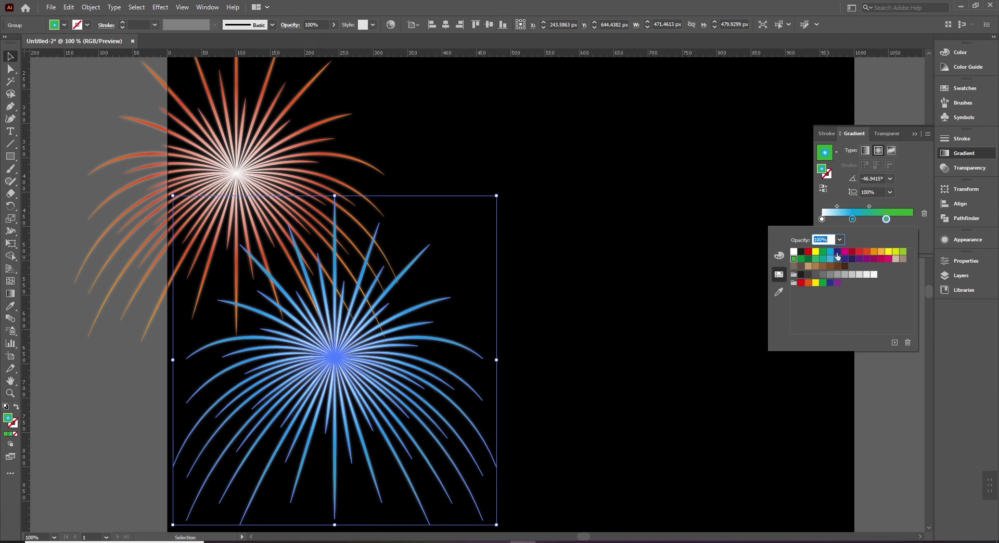
click(837, 254)
click(615, 397)
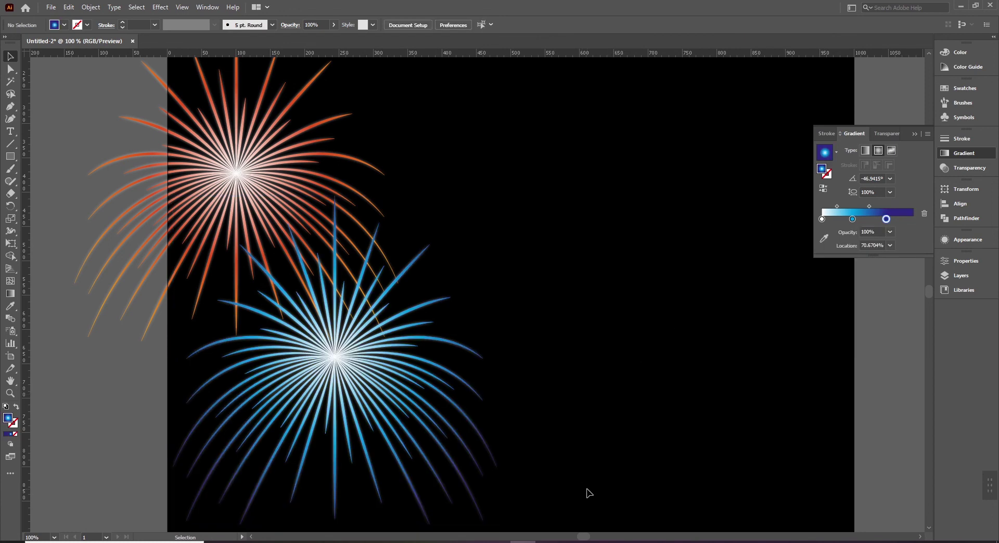
drag(570, 373, 572, 417)
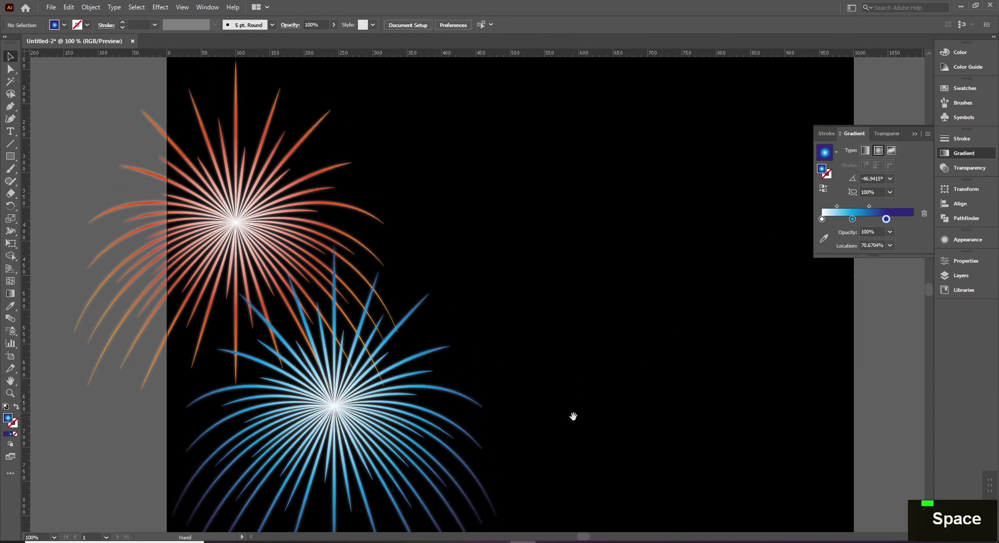
Step: Place a copy of the red-orange burst to its right below the title and shrink it to about 375 × 381 px
drag(288, 247, 508, 203)
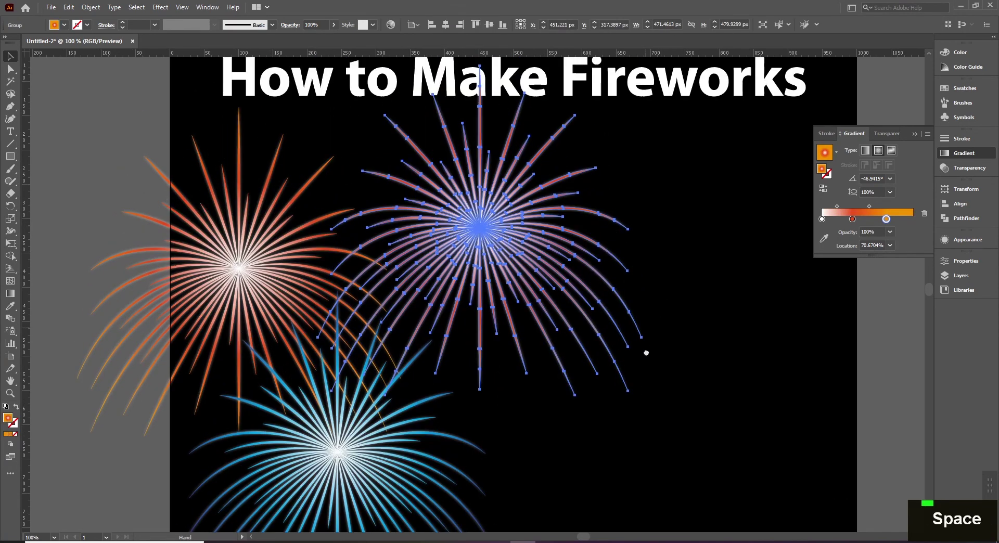
drag(644, 350, 646, 380)
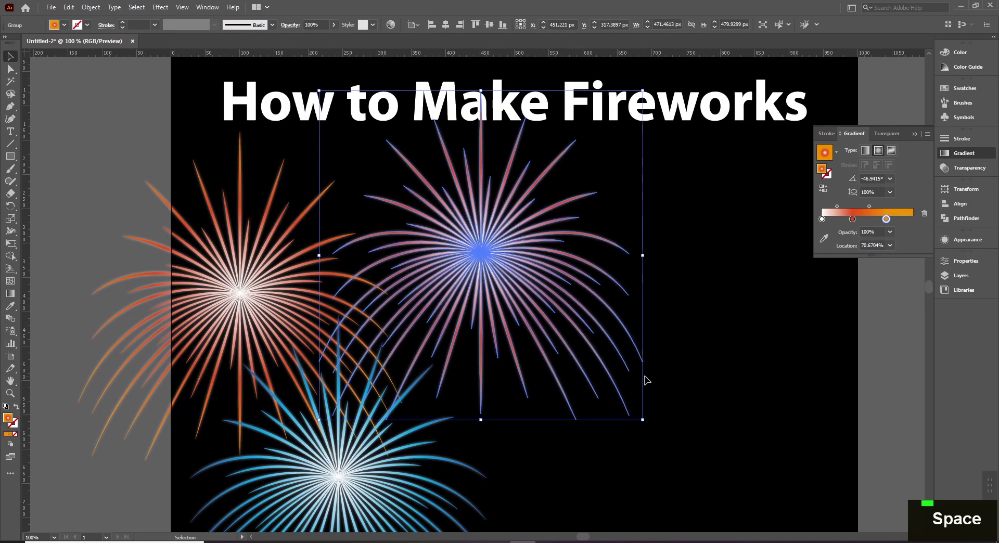
drag(642, 420, 602, 383)
mouse_move(522, 291)
mouse_down()
mouse_move(504, 290)
mouse_move(521, 294)
mouse_move(512, 302)
mouse_up()
key(space)
drag(694, 352, 631, 346)
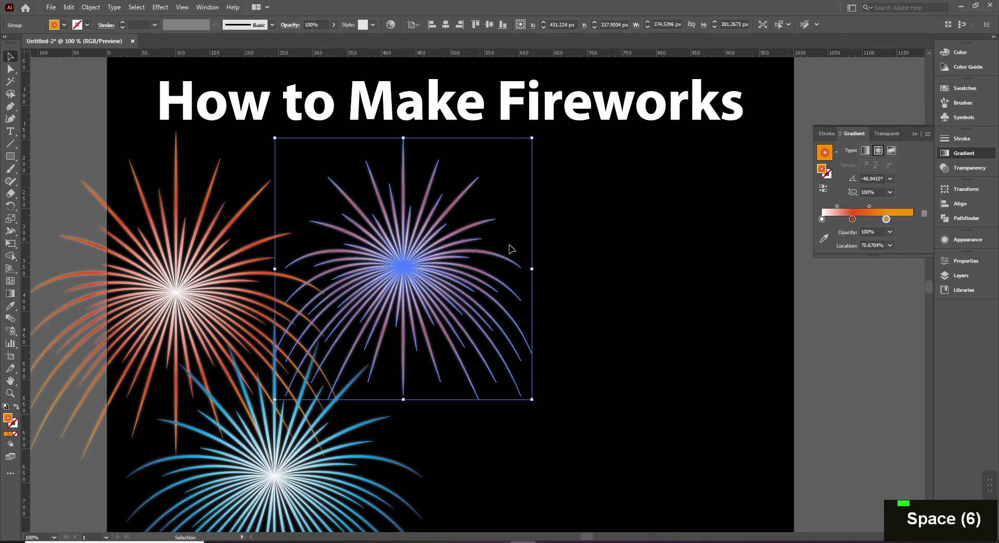
Step: Recolour the red gradient stop of the new burst copy to brown and deselect the copy
click(851, 219)
double_click(851, 219)
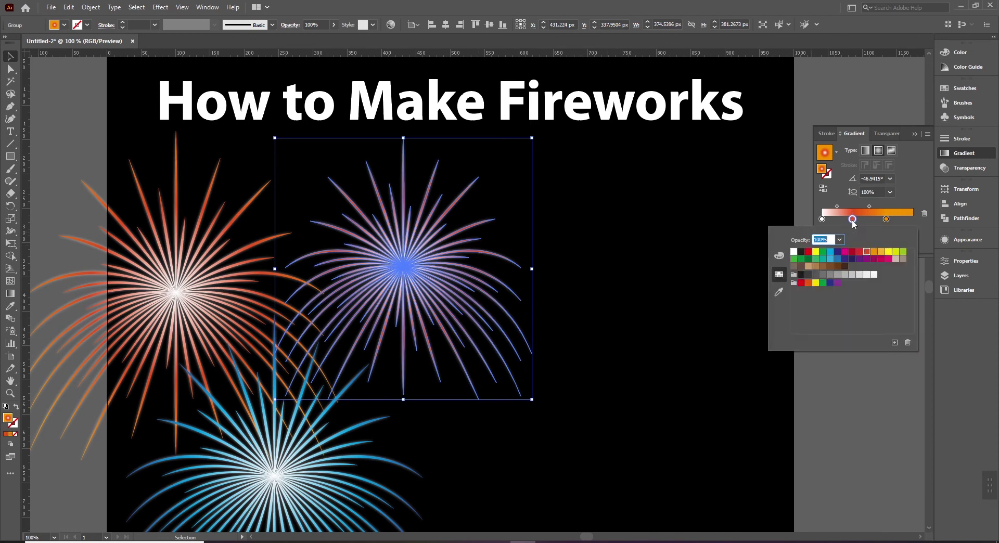
click(829, 266)
click(709, 249)
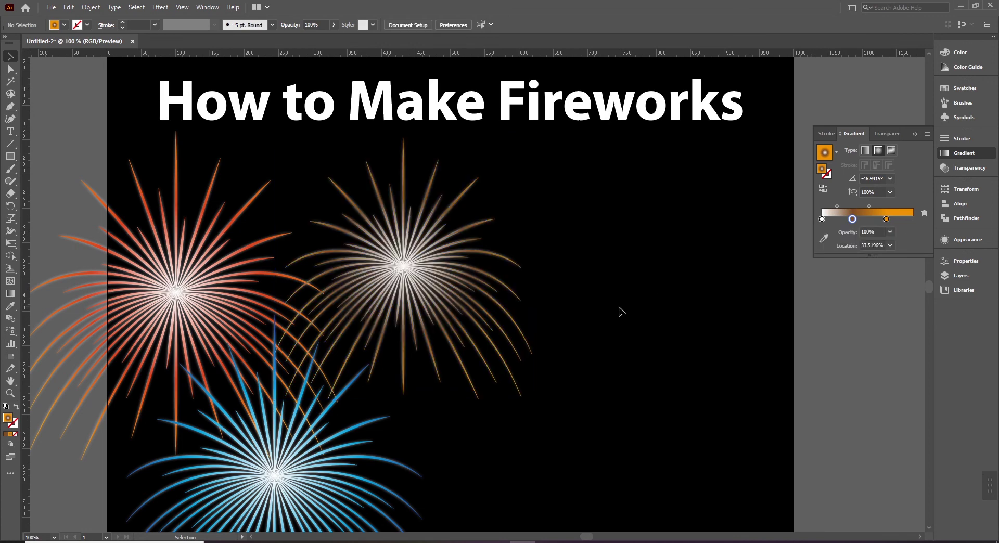
Step: Try white for the orange outer gradient stop of the brown burst and deselect it
click(501, 364)
double_click(886, 219)
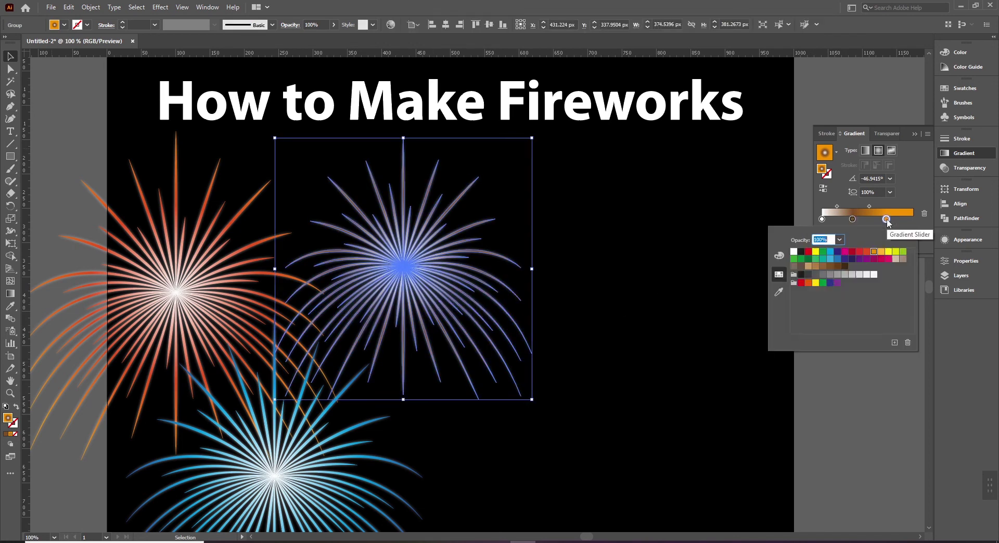
click(793, 252)
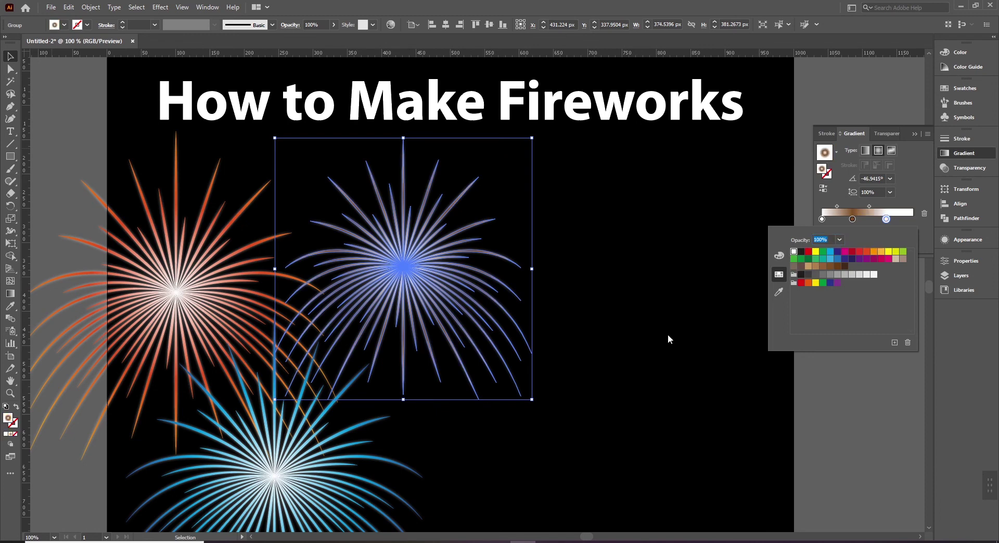
click(636, 356)
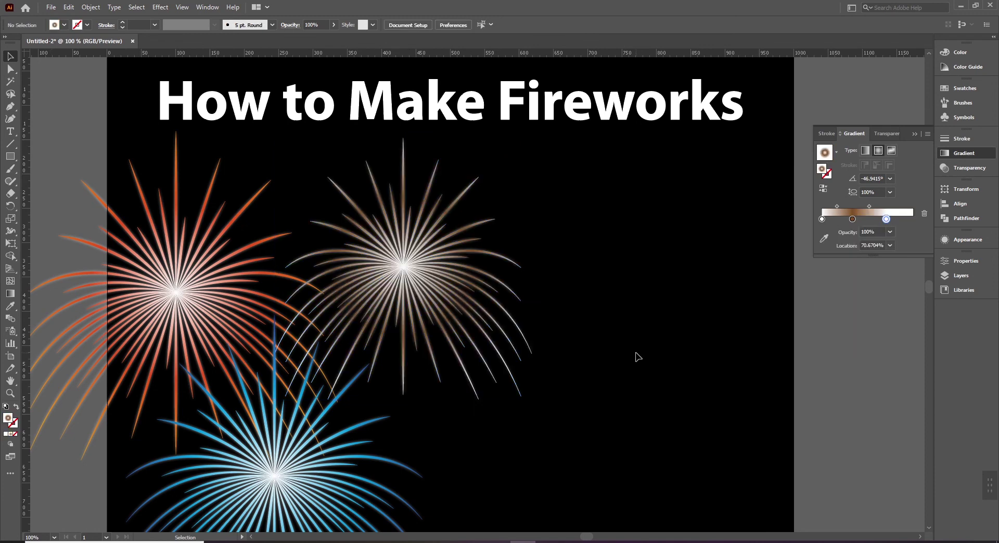
Step: Recolour the outer gradient stop of the brown burst to light tan and deselect the burst
click(464, 301)
double_click(885, 220)
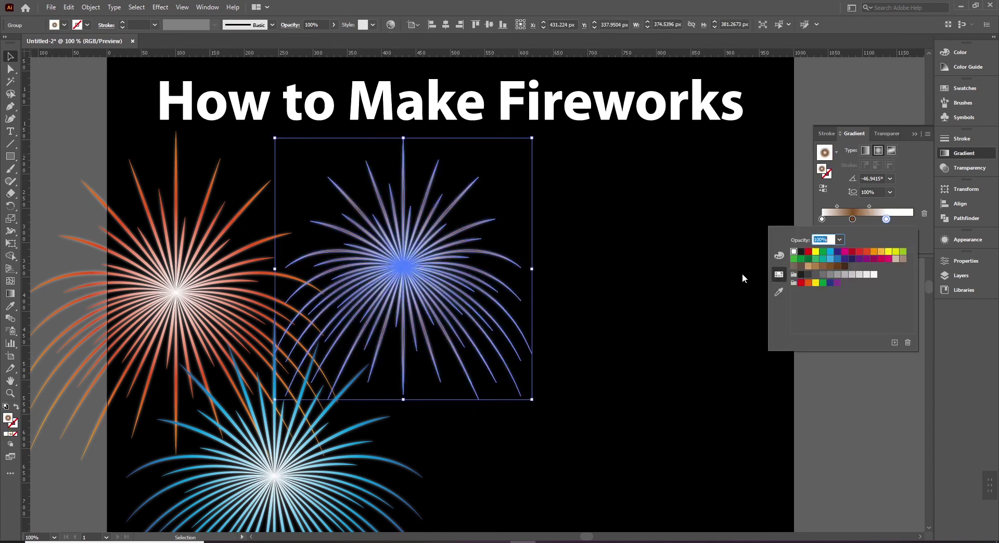
click(801, 268)
click(597, 341)
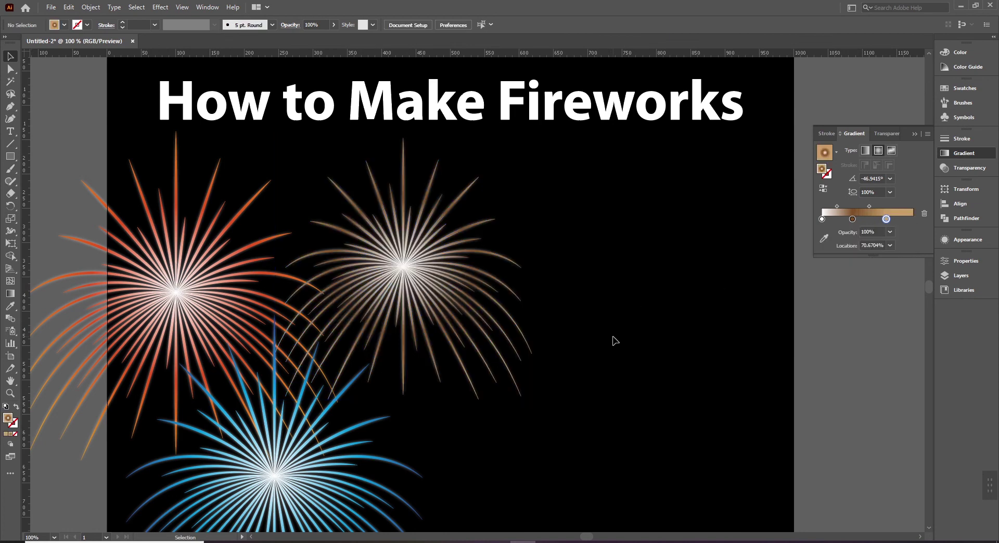
Step: Draw a 1000 × 1000 px rectangle that exactly covers the artboard, on top of the fireworks
drag(537, 405, 533, 357)
key(ctrl+minus)
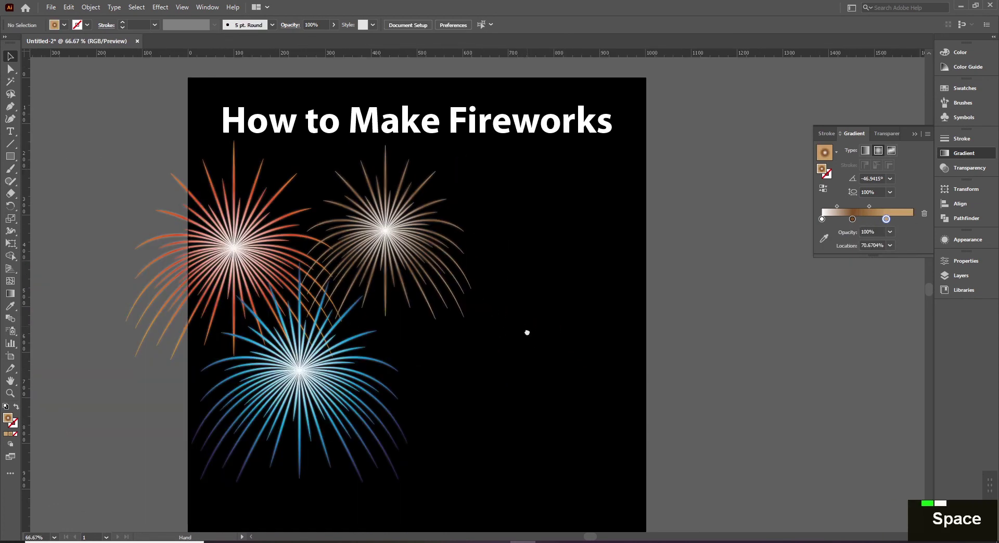
key(space)
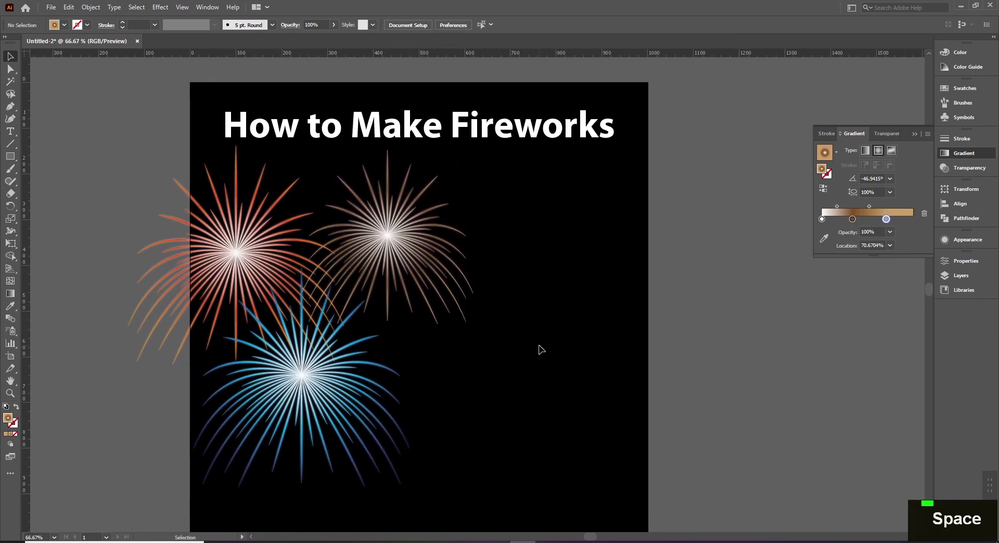
key(space)
drag(557, 341, 567, 342)
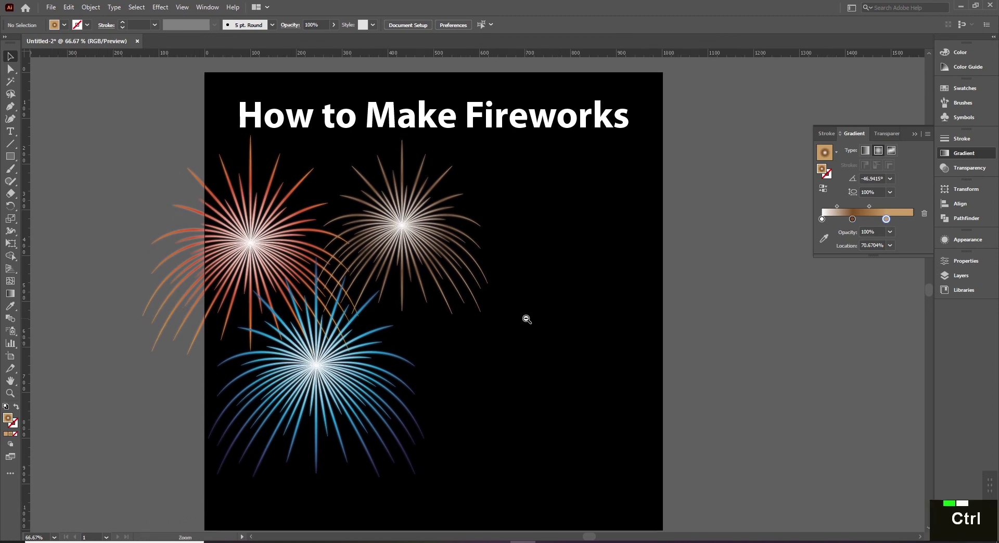
key(ctrl+minus)
key(space)
drag(8, 158, 63, 161)
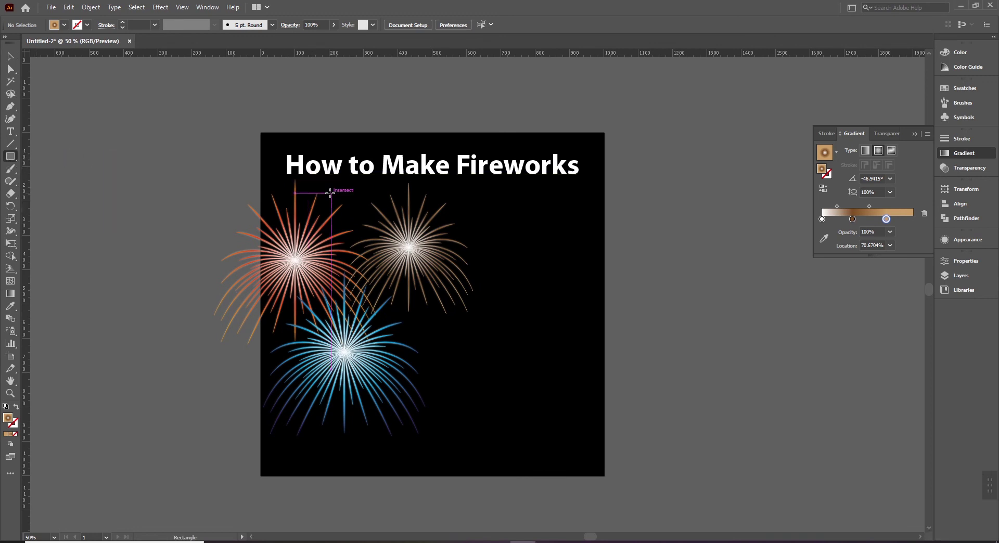
drag(261, 133, 604, 475)
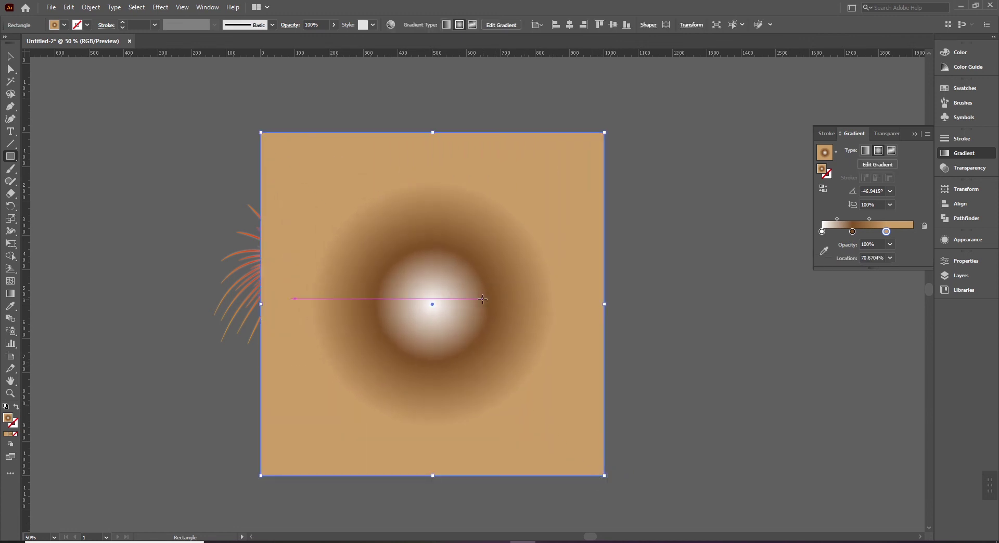
key(v)
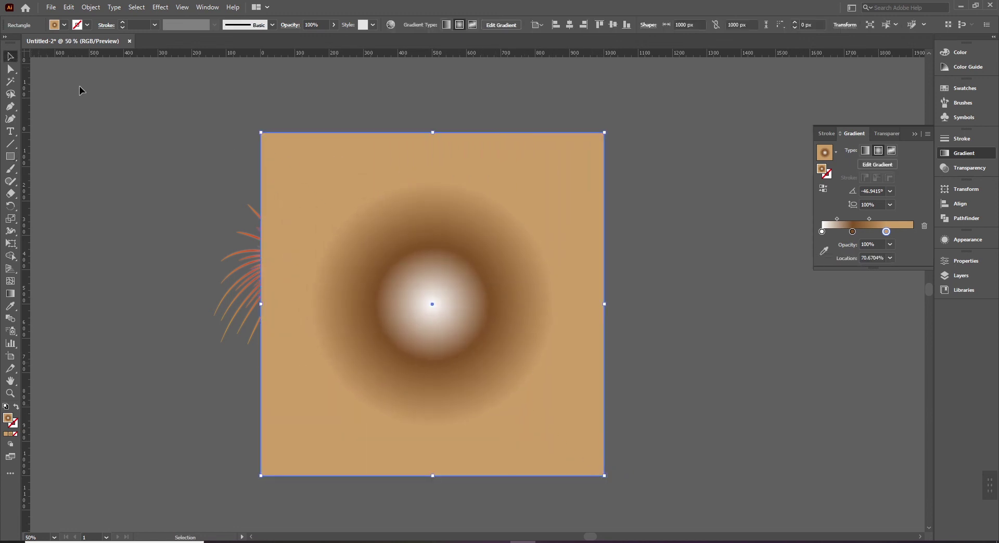
Step: Fill the artboard-sized rectangle with solid black instead of the gradient and deselect it
click(64, 24)
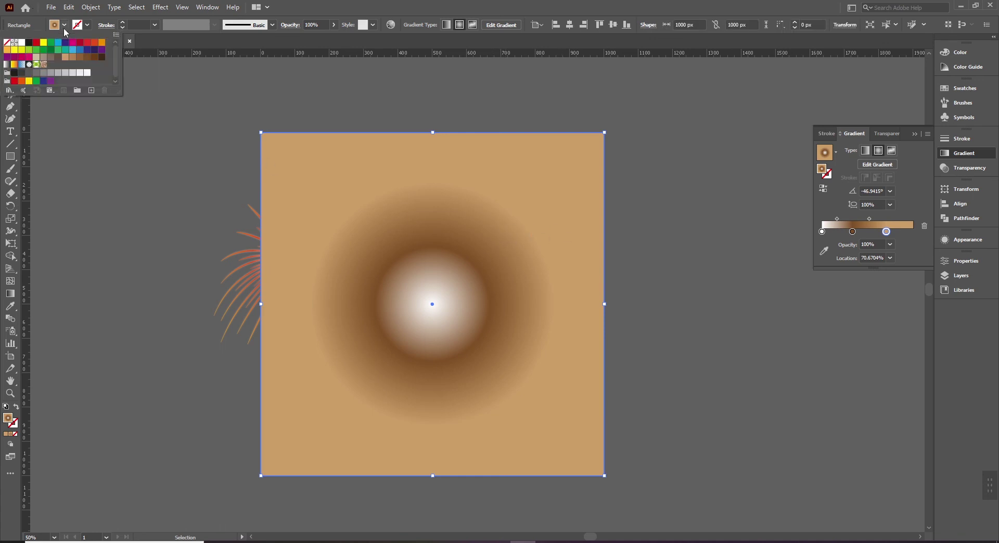
click(30, 42)
click(468, 7)
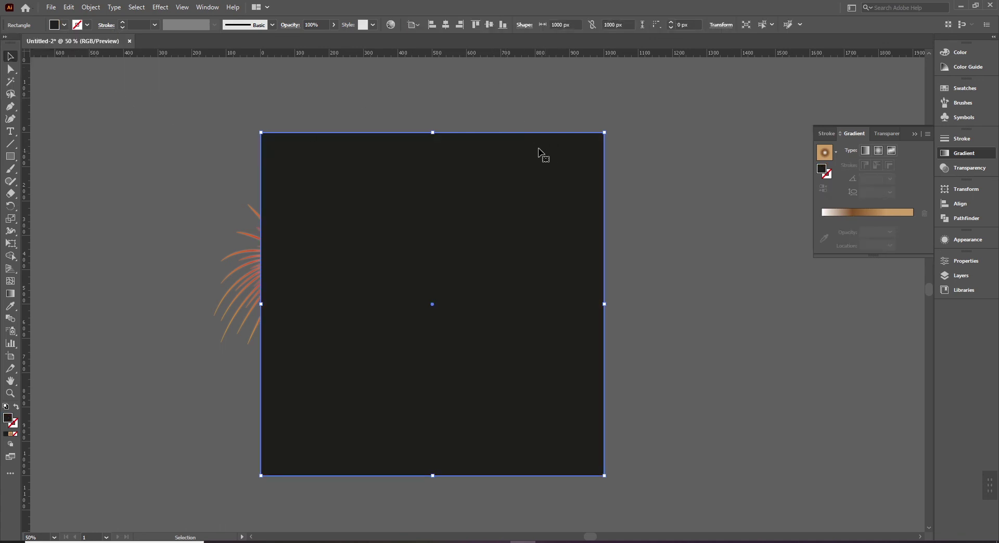
click(726, 240)
Step: Make a clipping mask from the three bursts and the covering rectangle, trimming the artwork to the artboard, and fit the artboard in view
drag(190, 104, 659, 491)
right_click(502, 305)
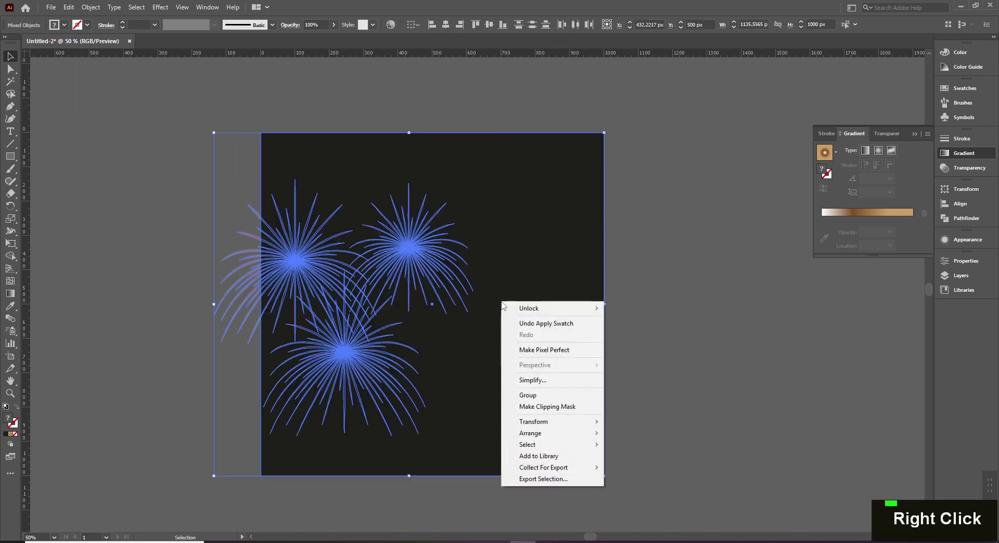
click(546, 406)
click(644, 373)
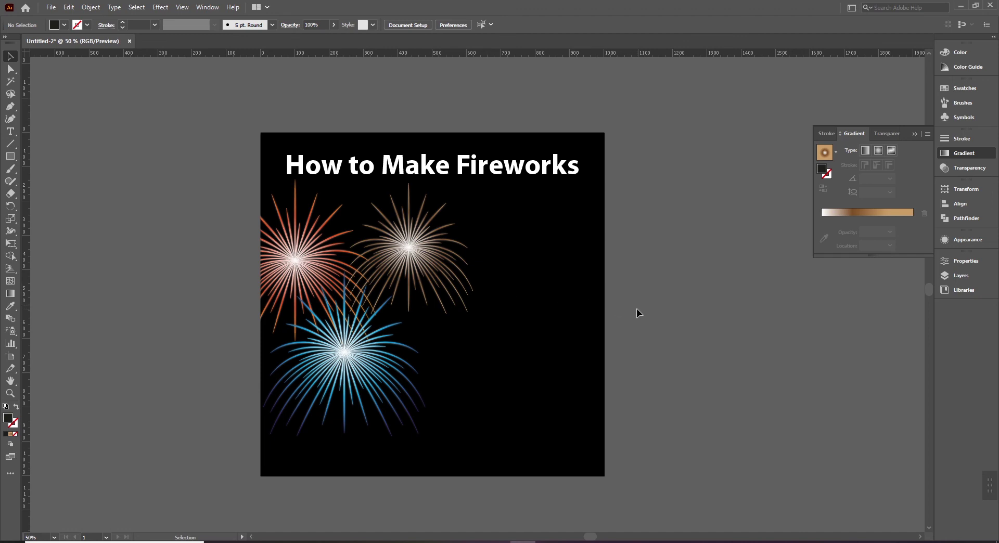
key(ctrl+0)
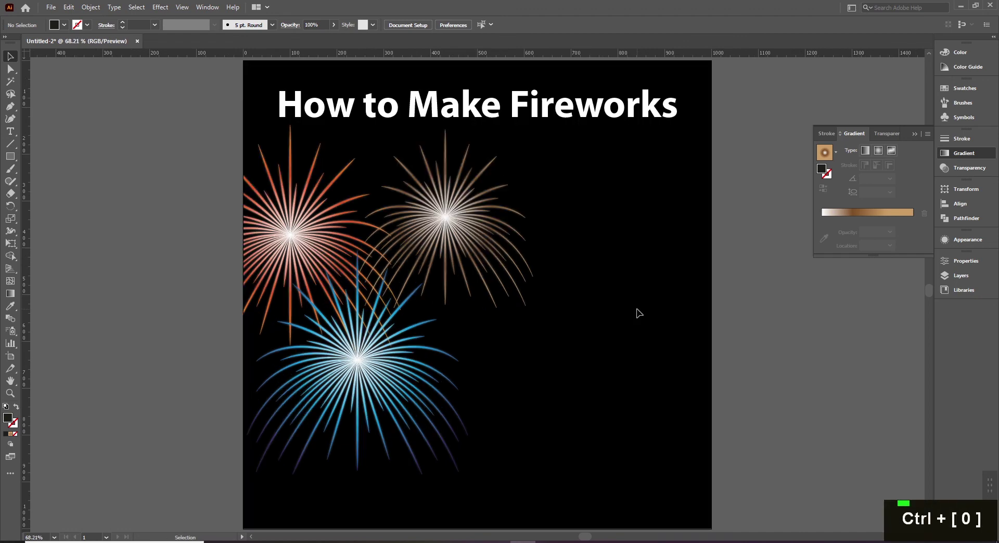